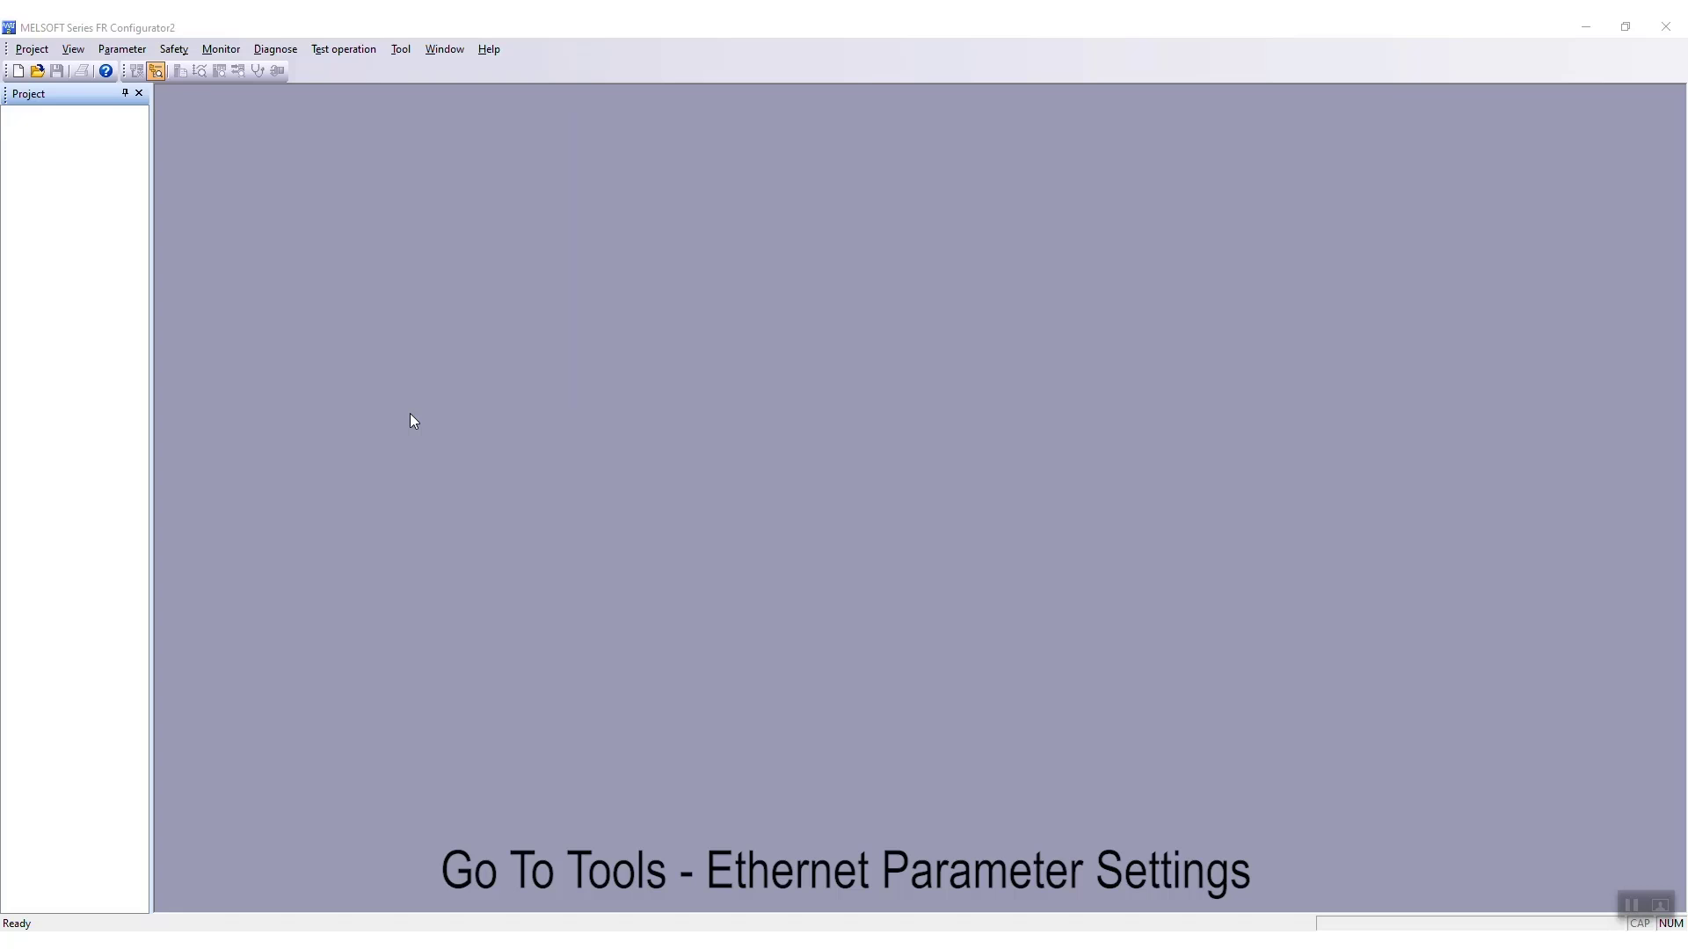
- Detect the FR-E800 inverter over Ethernet at 192.168.50.1 via Tool > Ethernet parameter setting
left_click(402, 51)
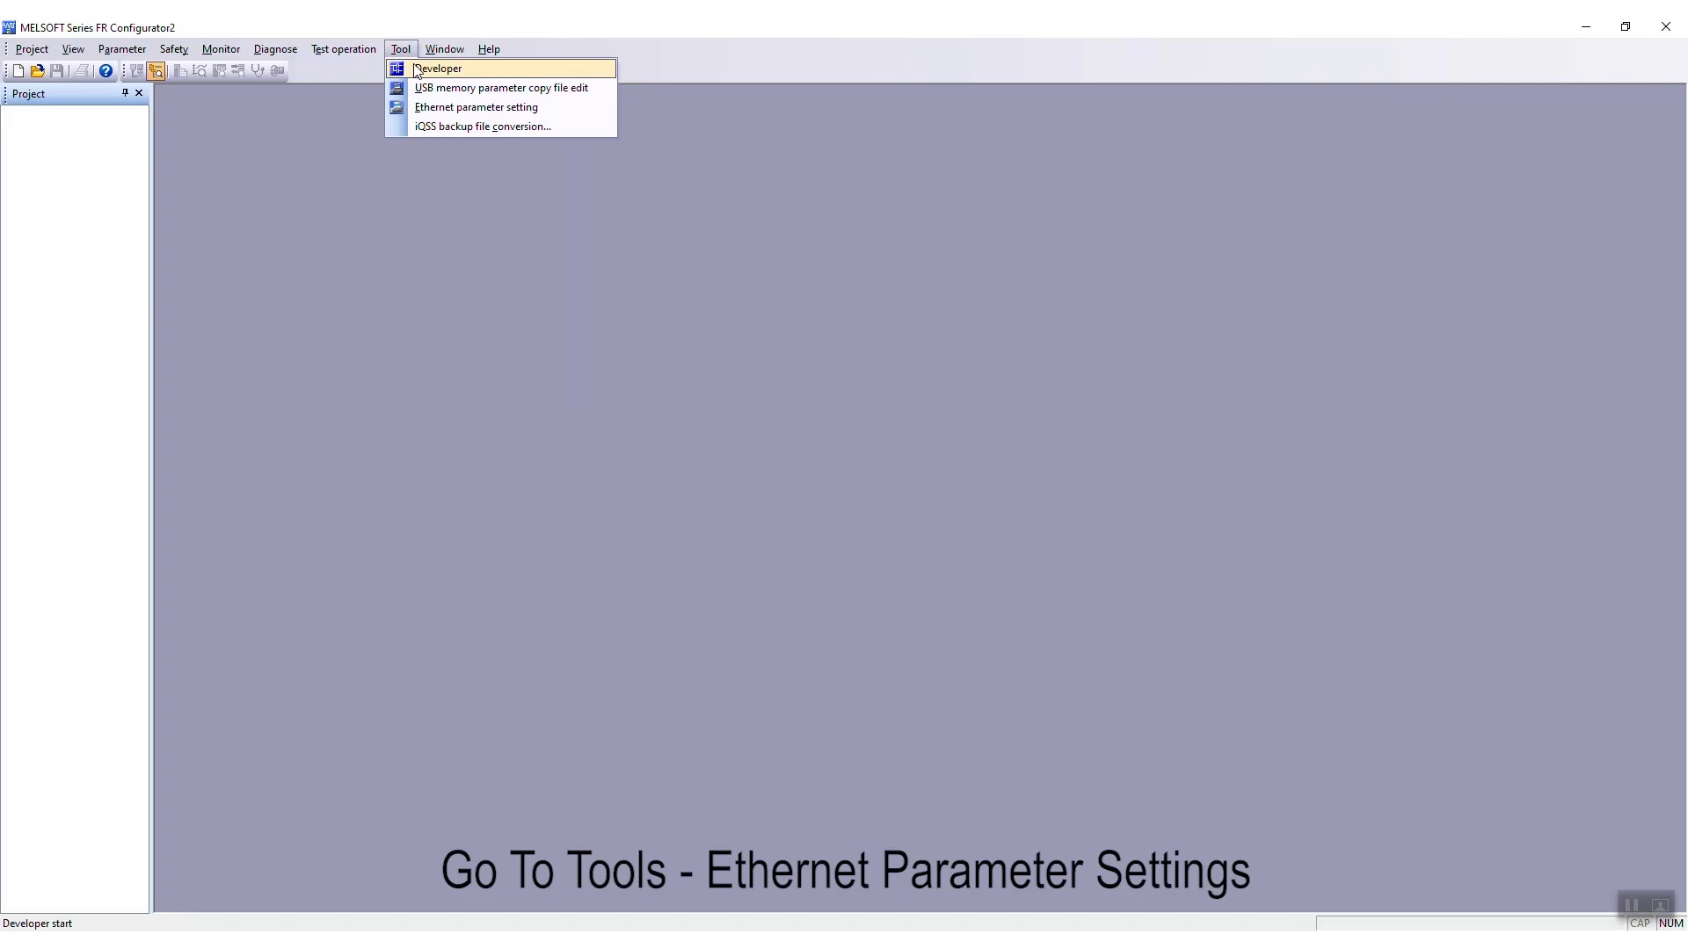
left_click(431, 108)
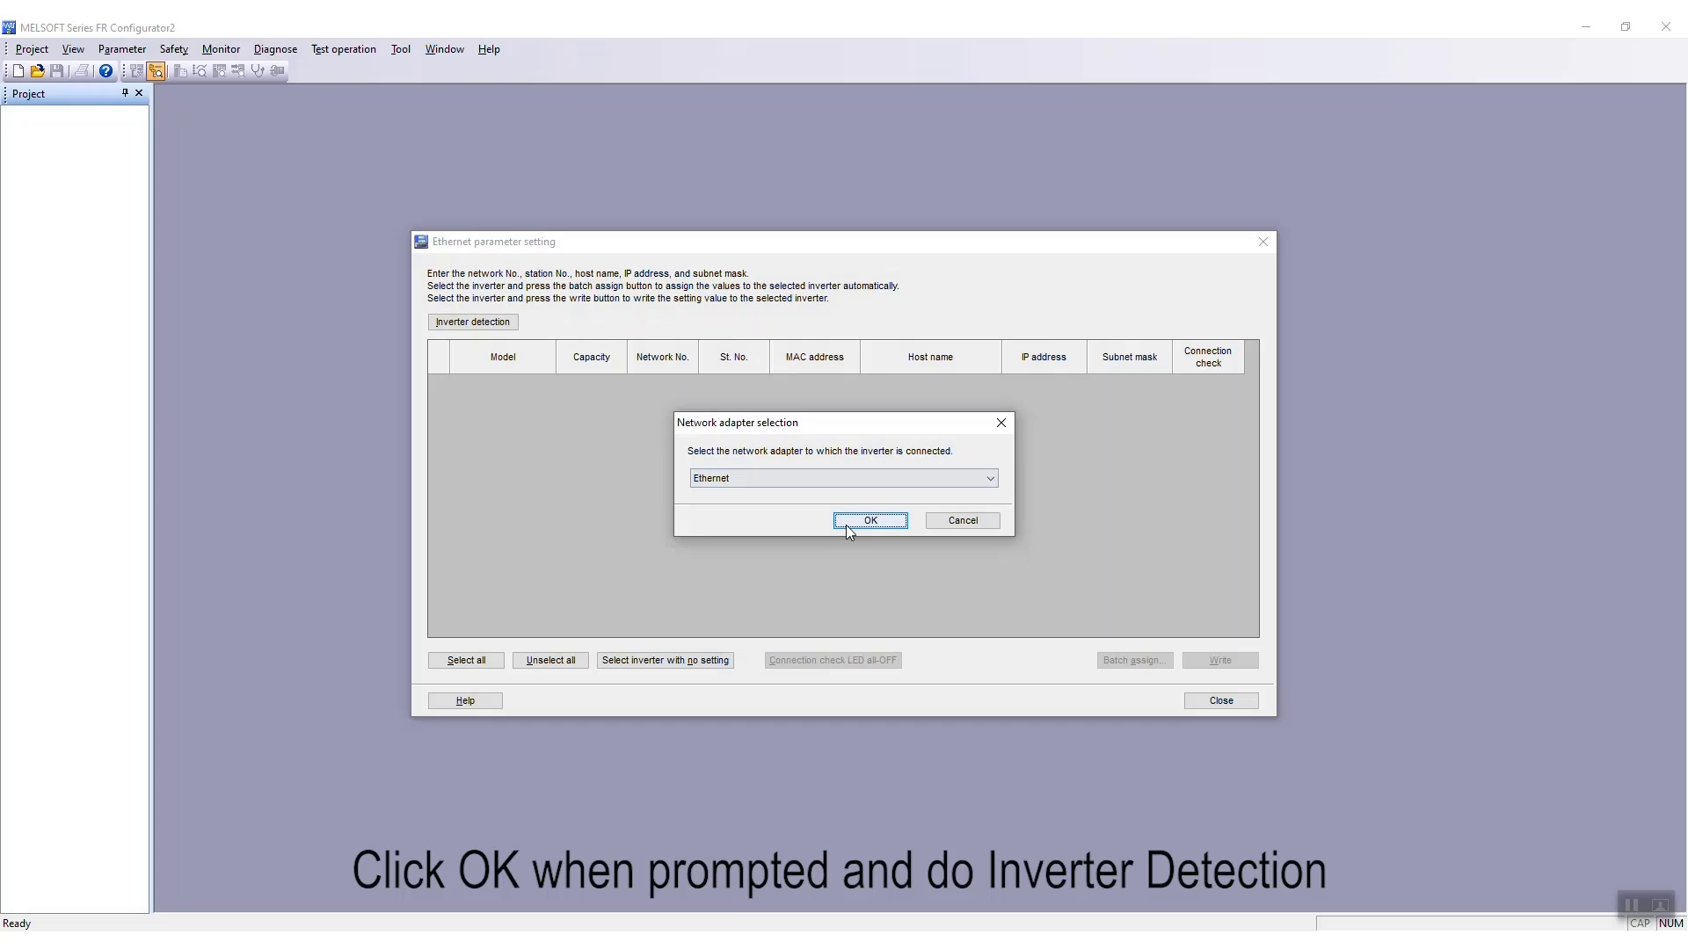
left_click(869, 520)
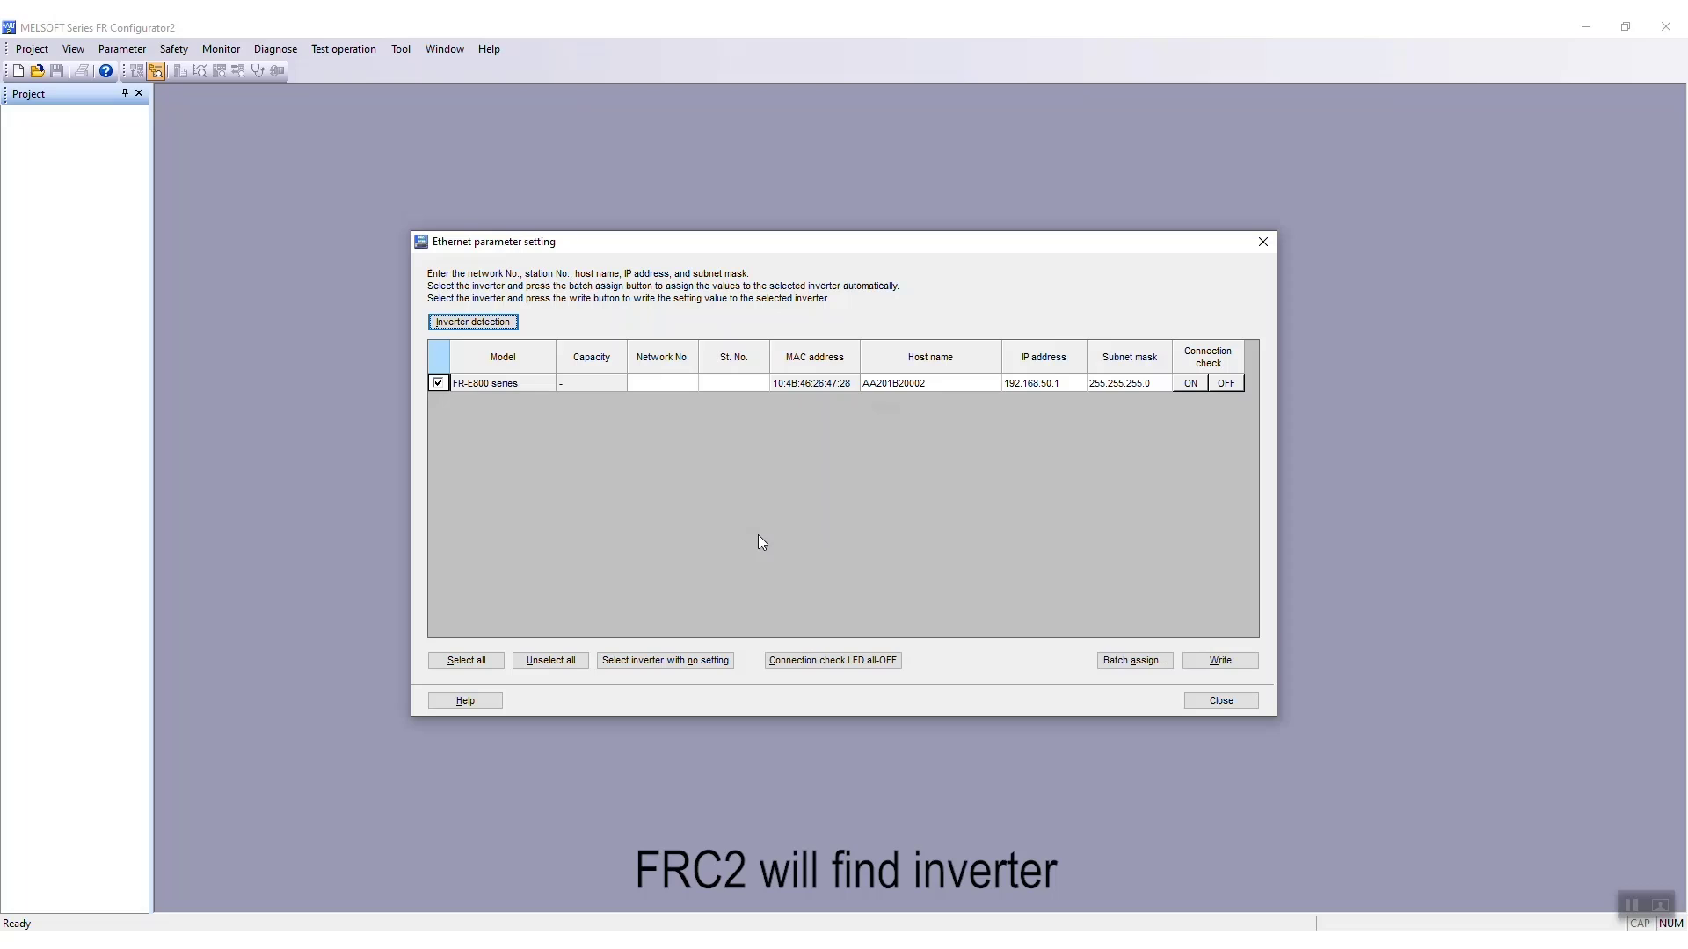
- Change the inverter's IP address to 192.168.1.5, Network No. to 1 and St. No. to 5
left_click(1064, 384)
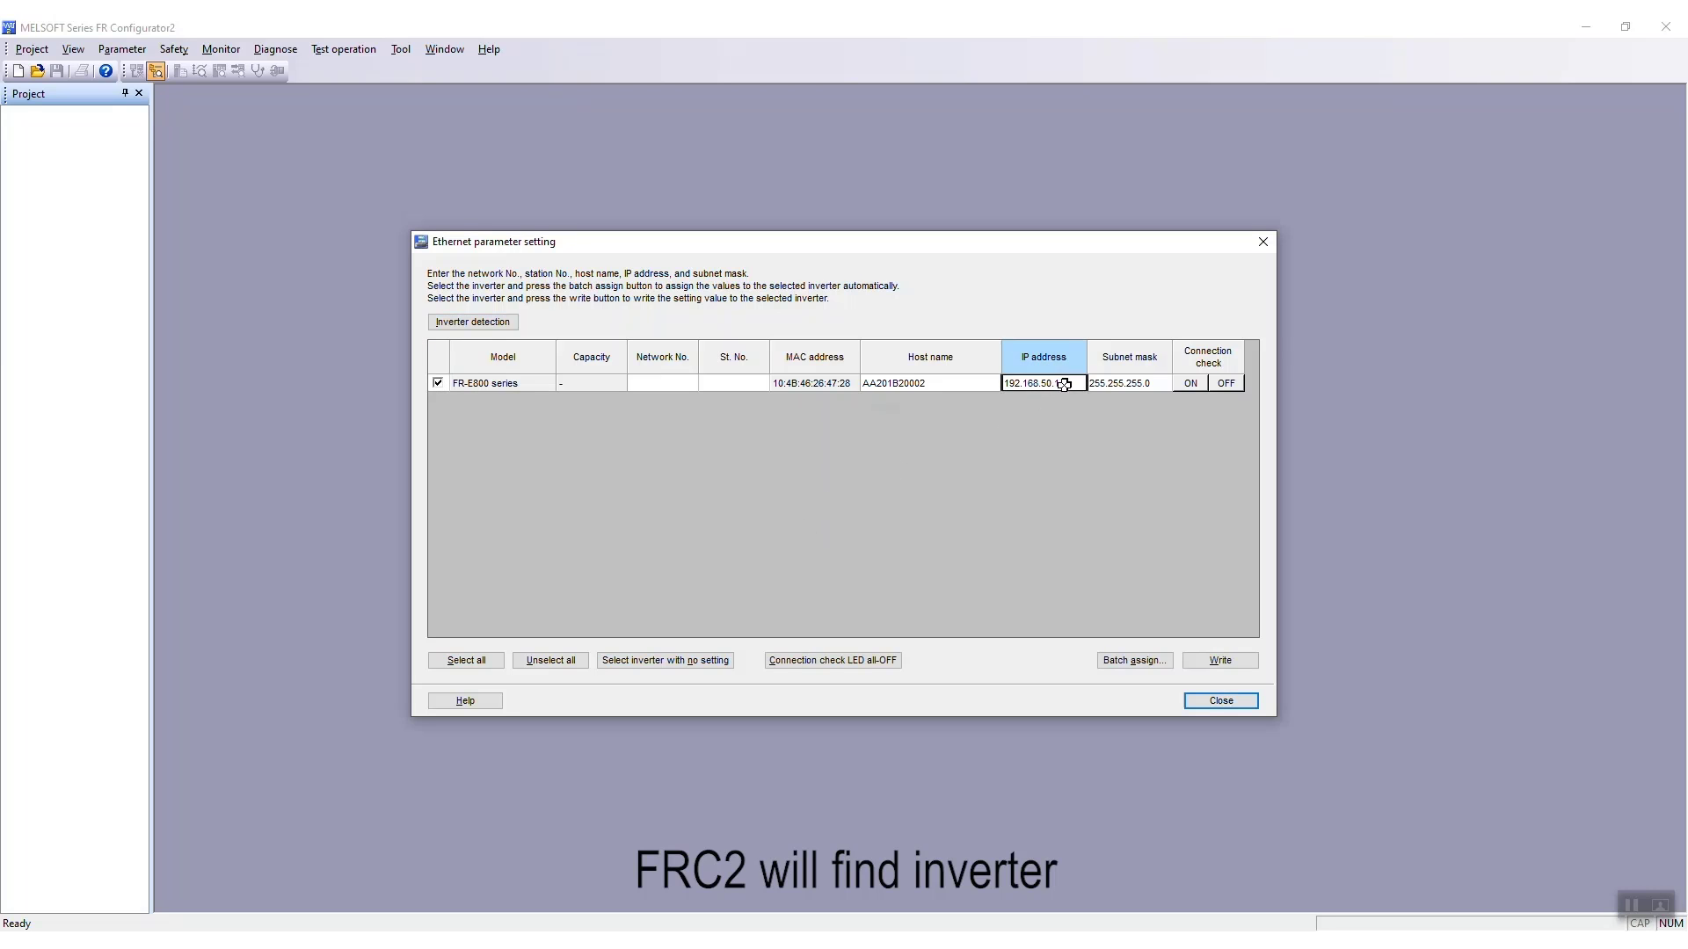
left_click(1065, 384)
key("BackSpace")
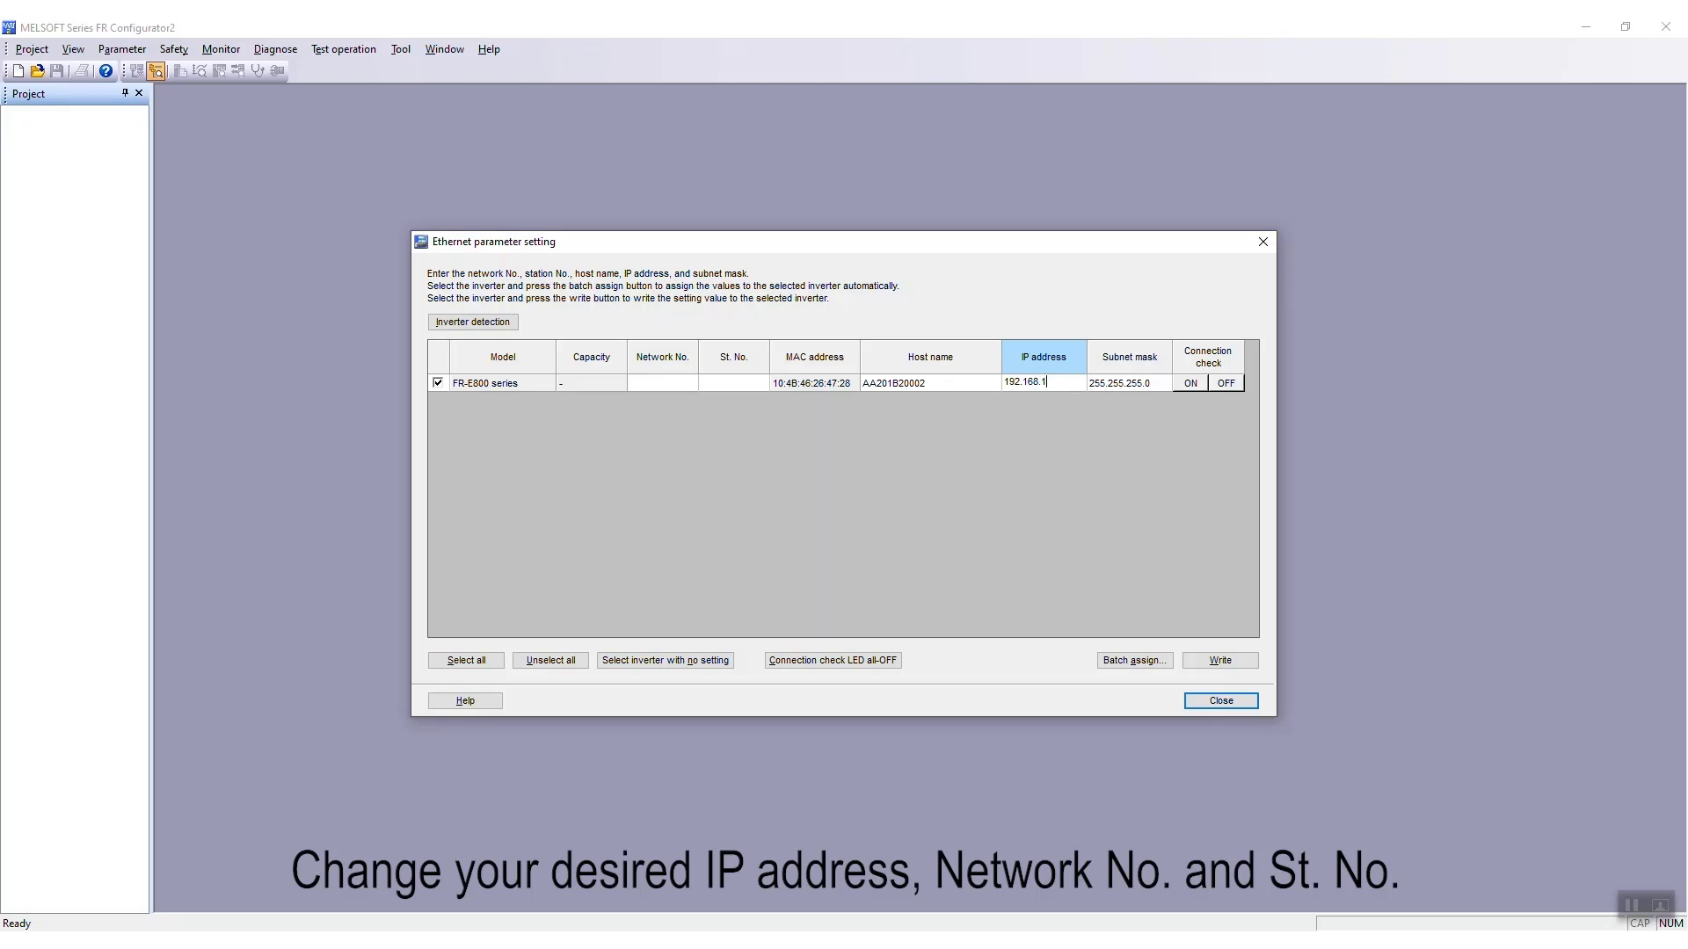
left_click(670, 383)
type("1")
left_click(732, 382)
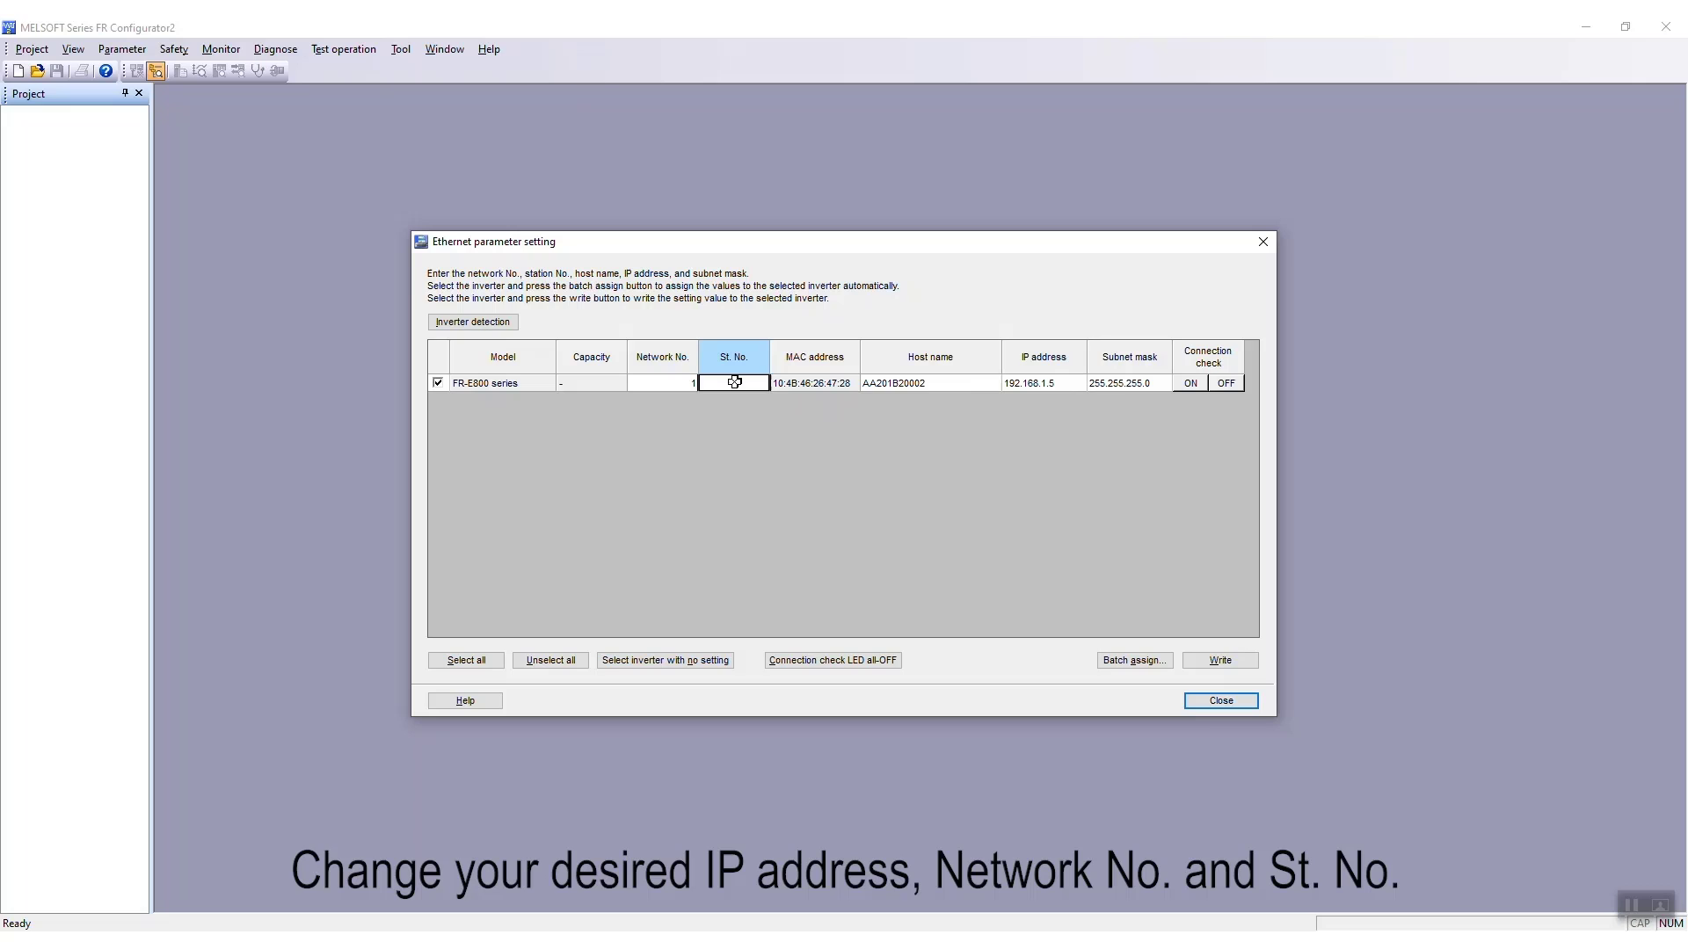
- Write the new address to the inverter, reset it, and close the Ethernet parameter window
left_click(1219, 660)
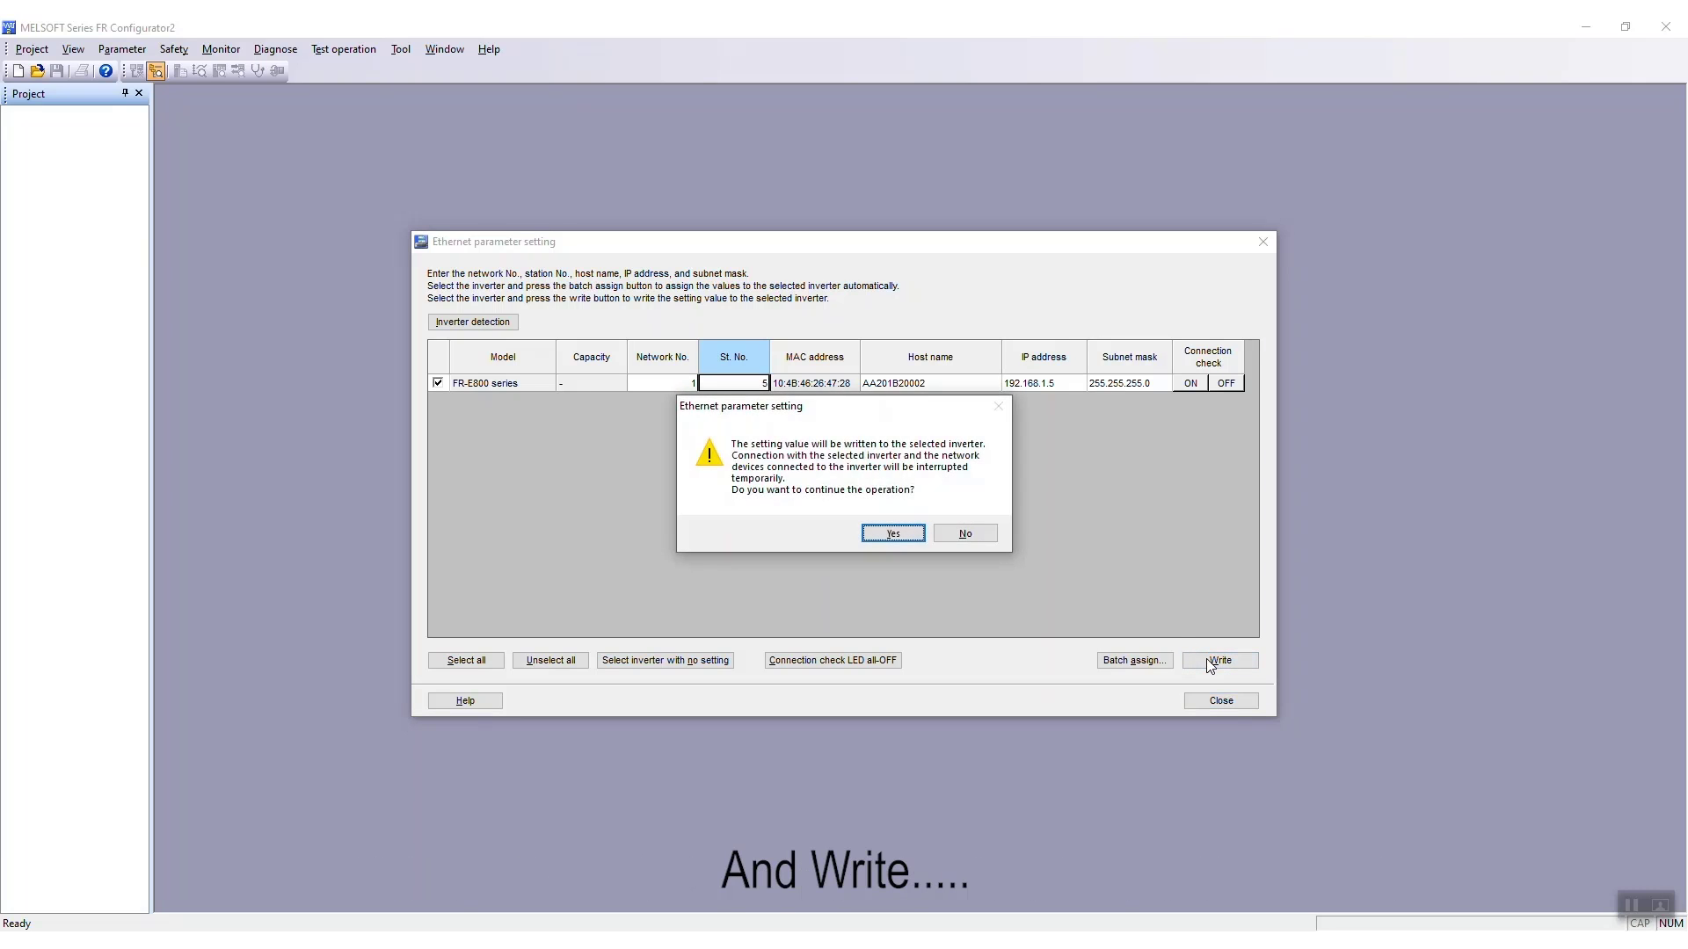
left_click(892, 534)
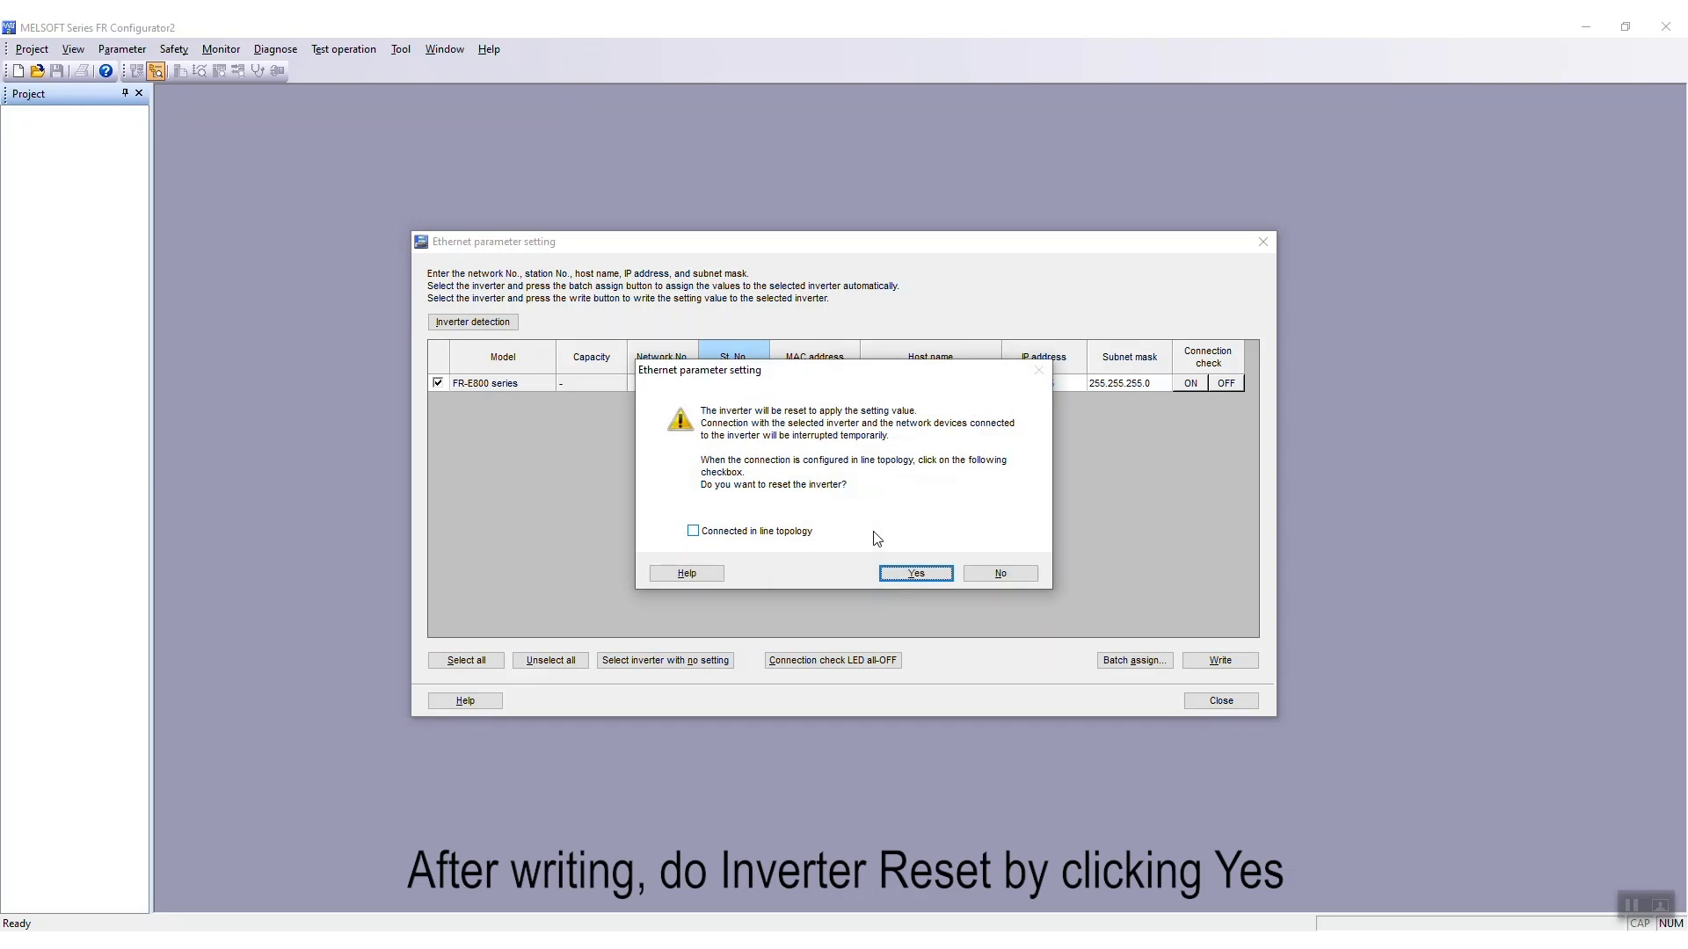
left_click(916, 574)
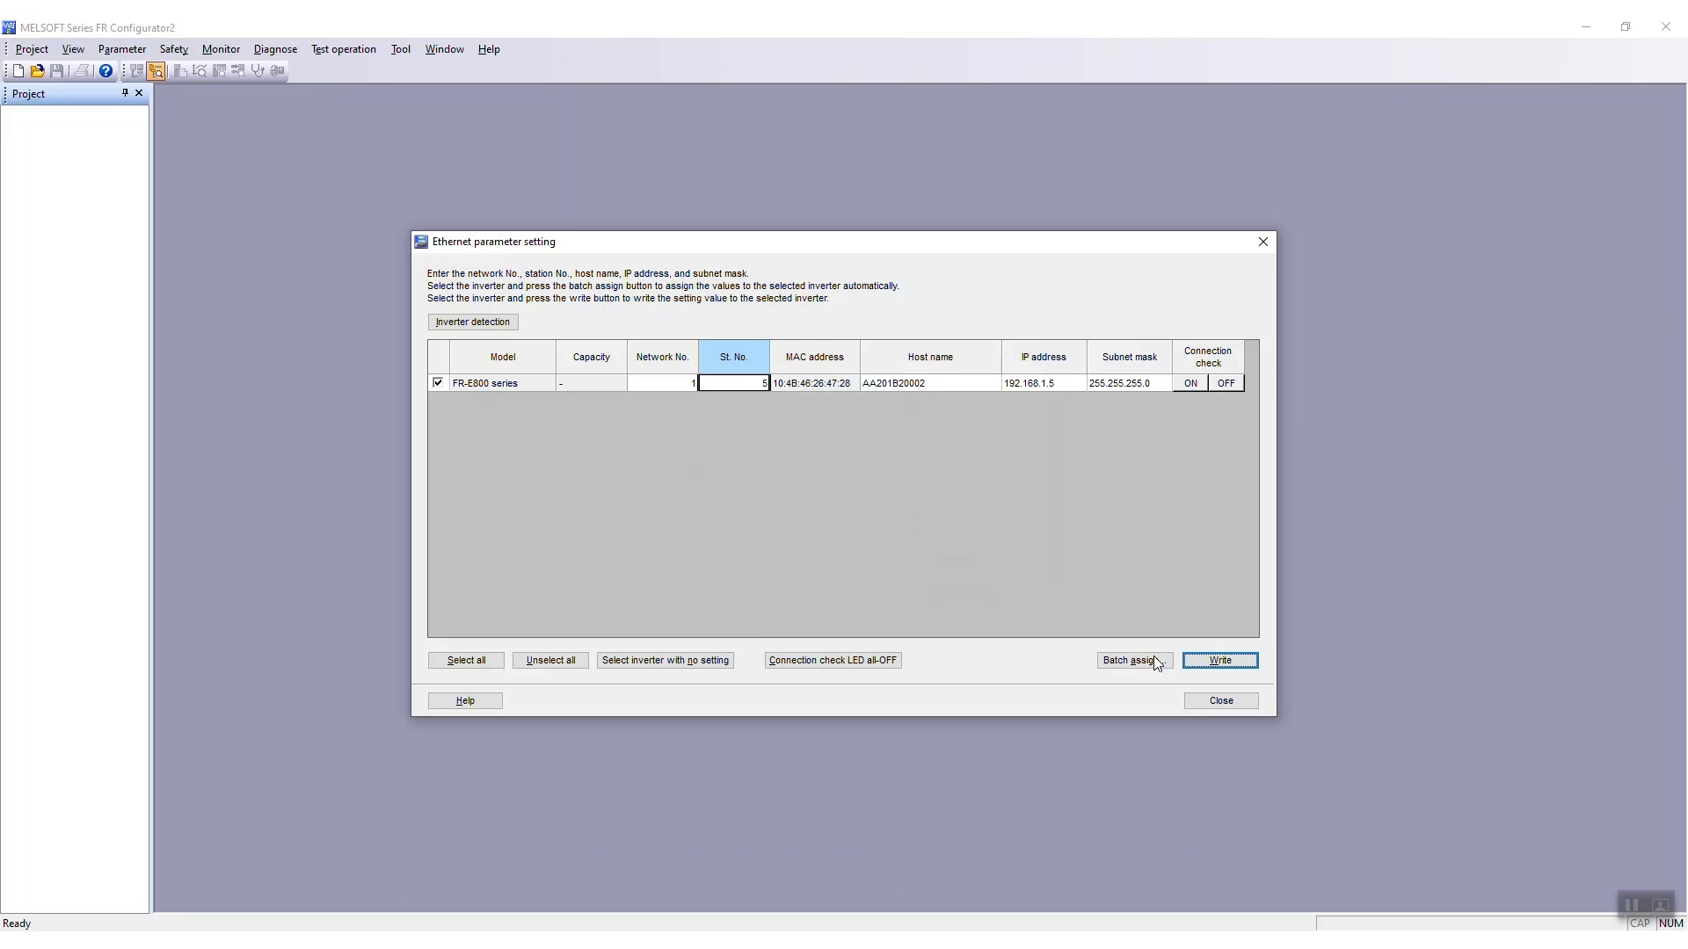
left_click(1222, 702)
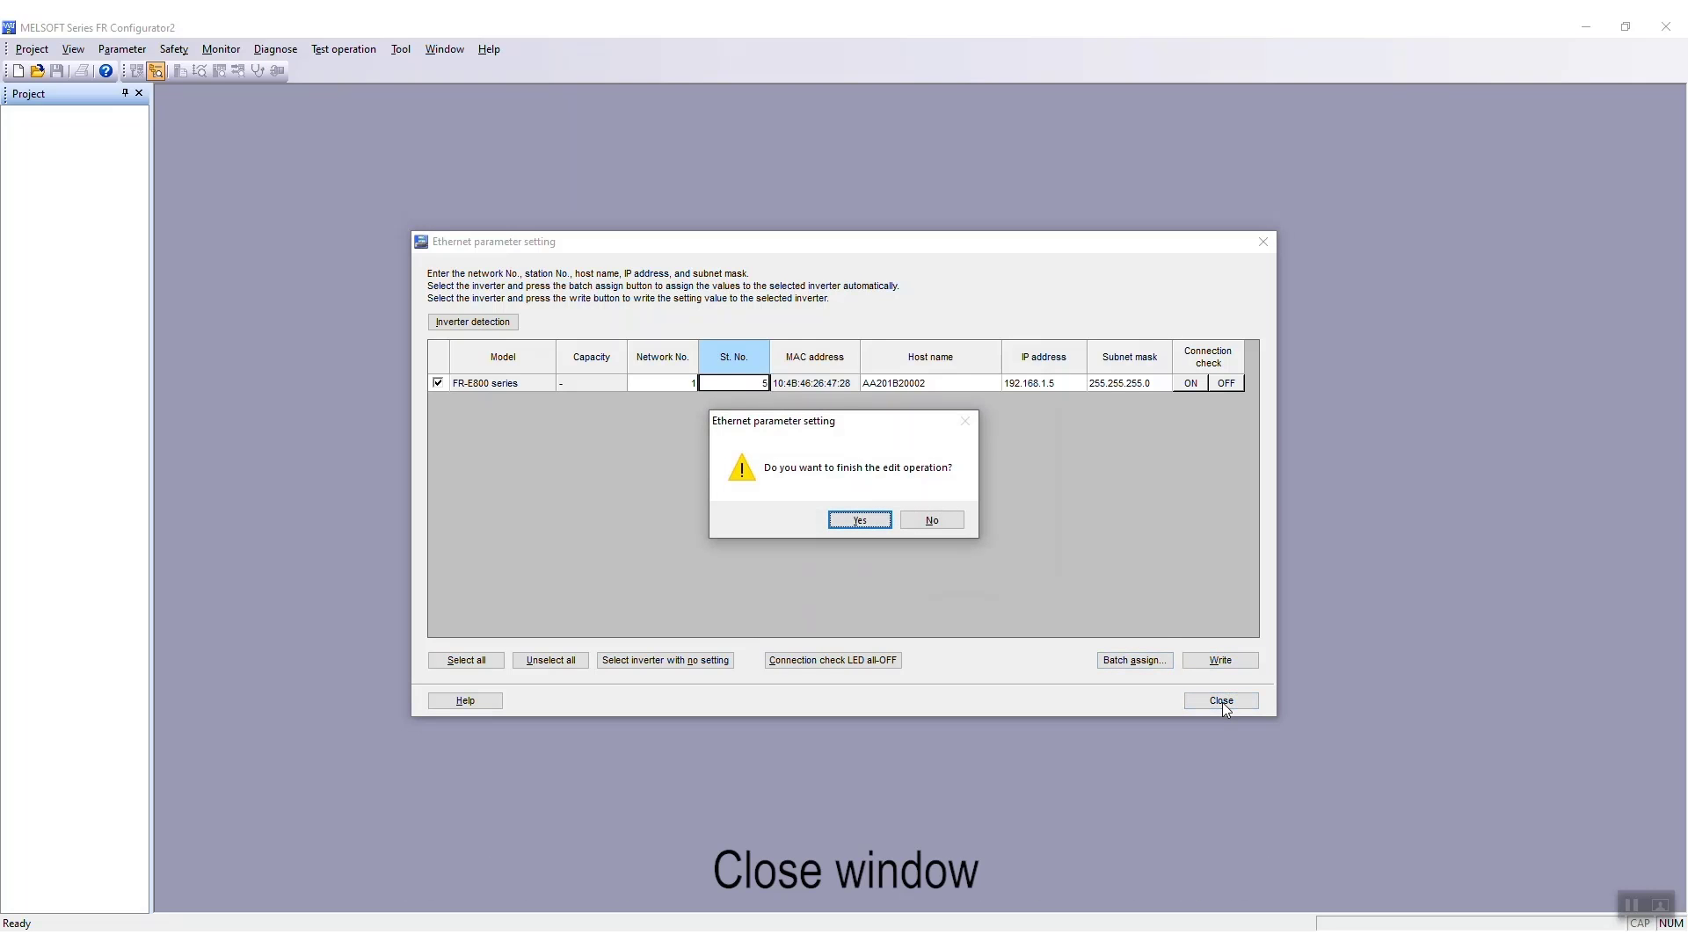
left_click(884, 522)
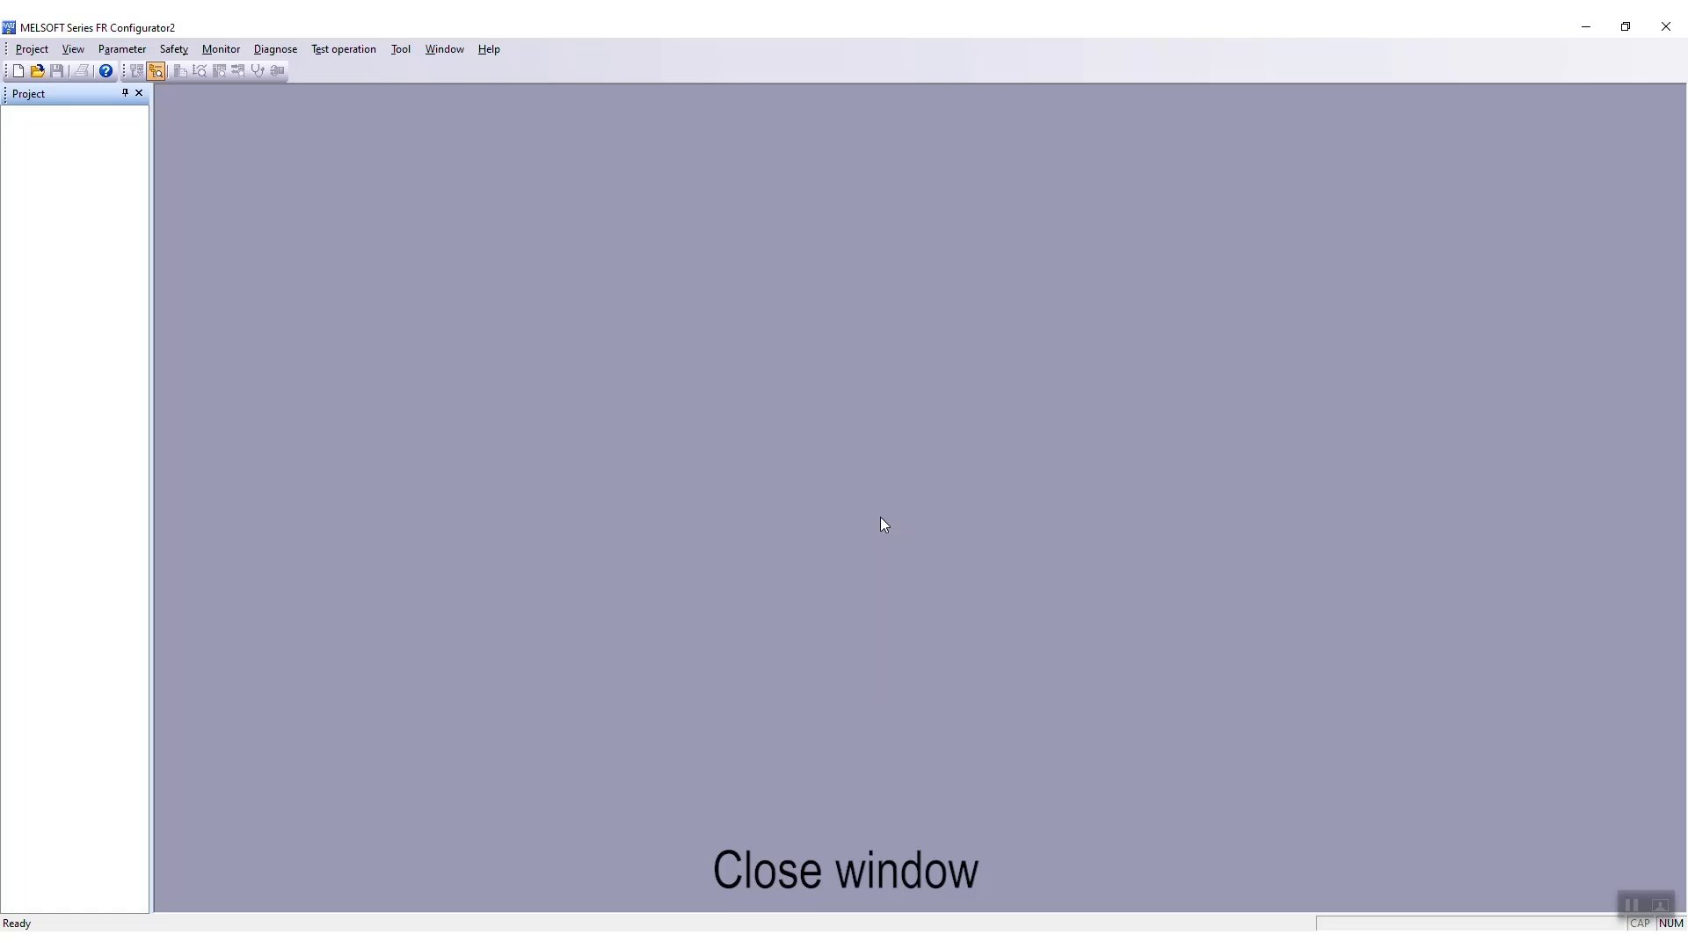
- Create a new Ethernet project and auto-recognise the FR-E820-0.4K(0030)EPA inverter at station 5
left_click(17, 72)
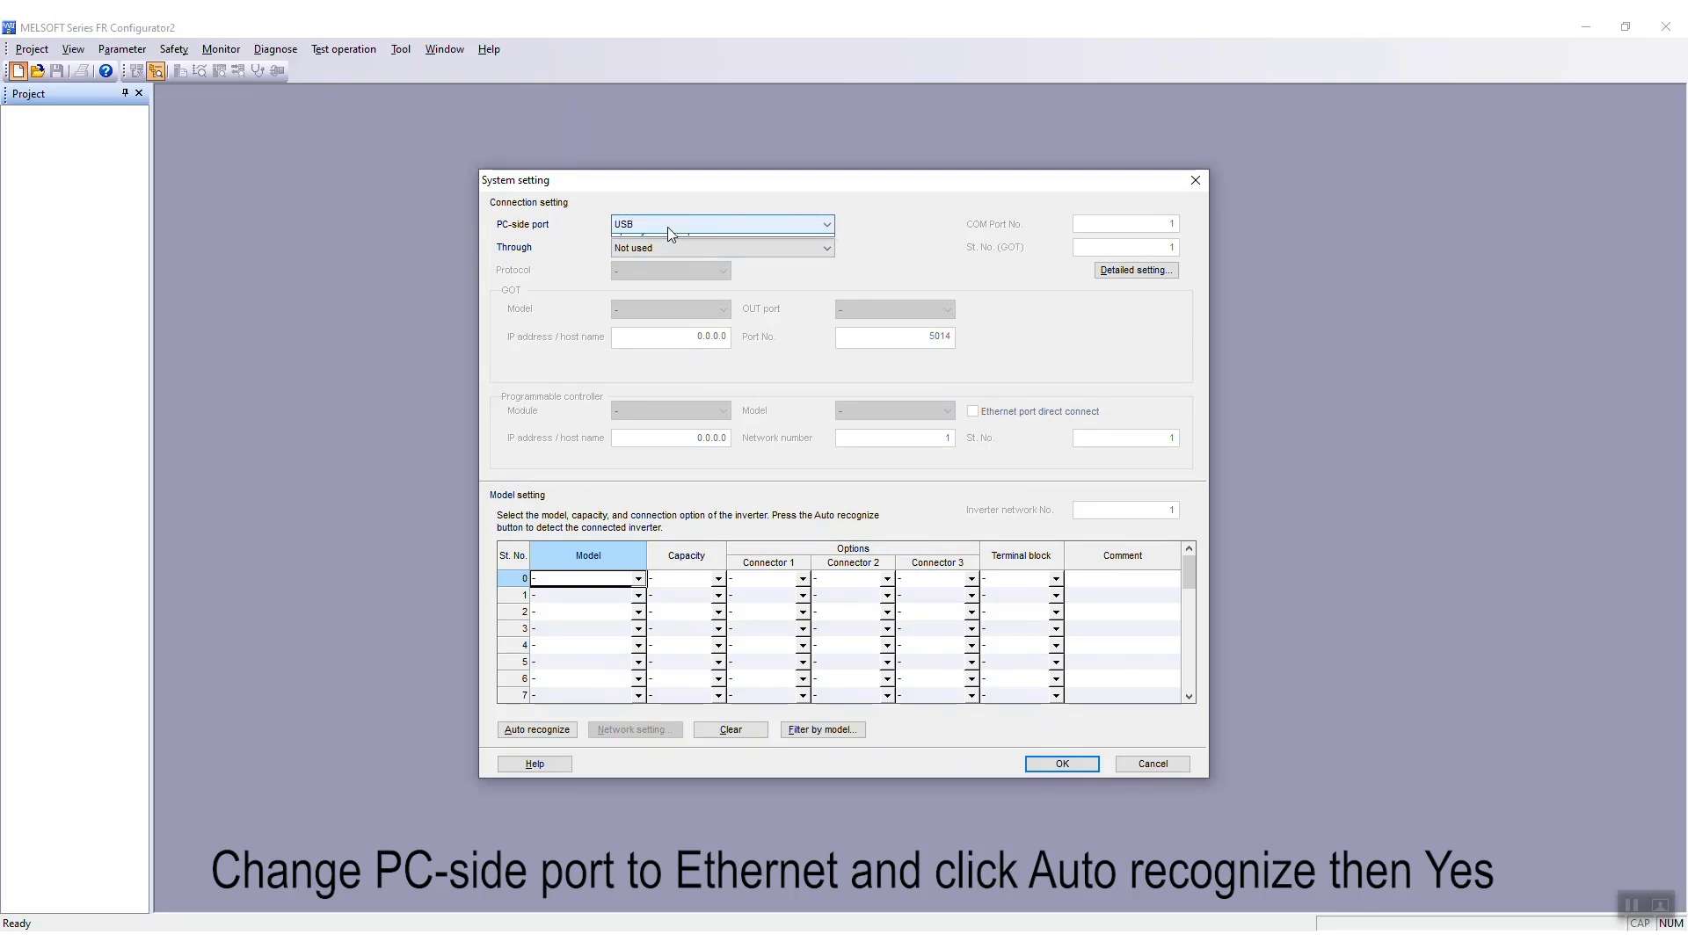
left_click(667, 226)
left_click(660, 254)
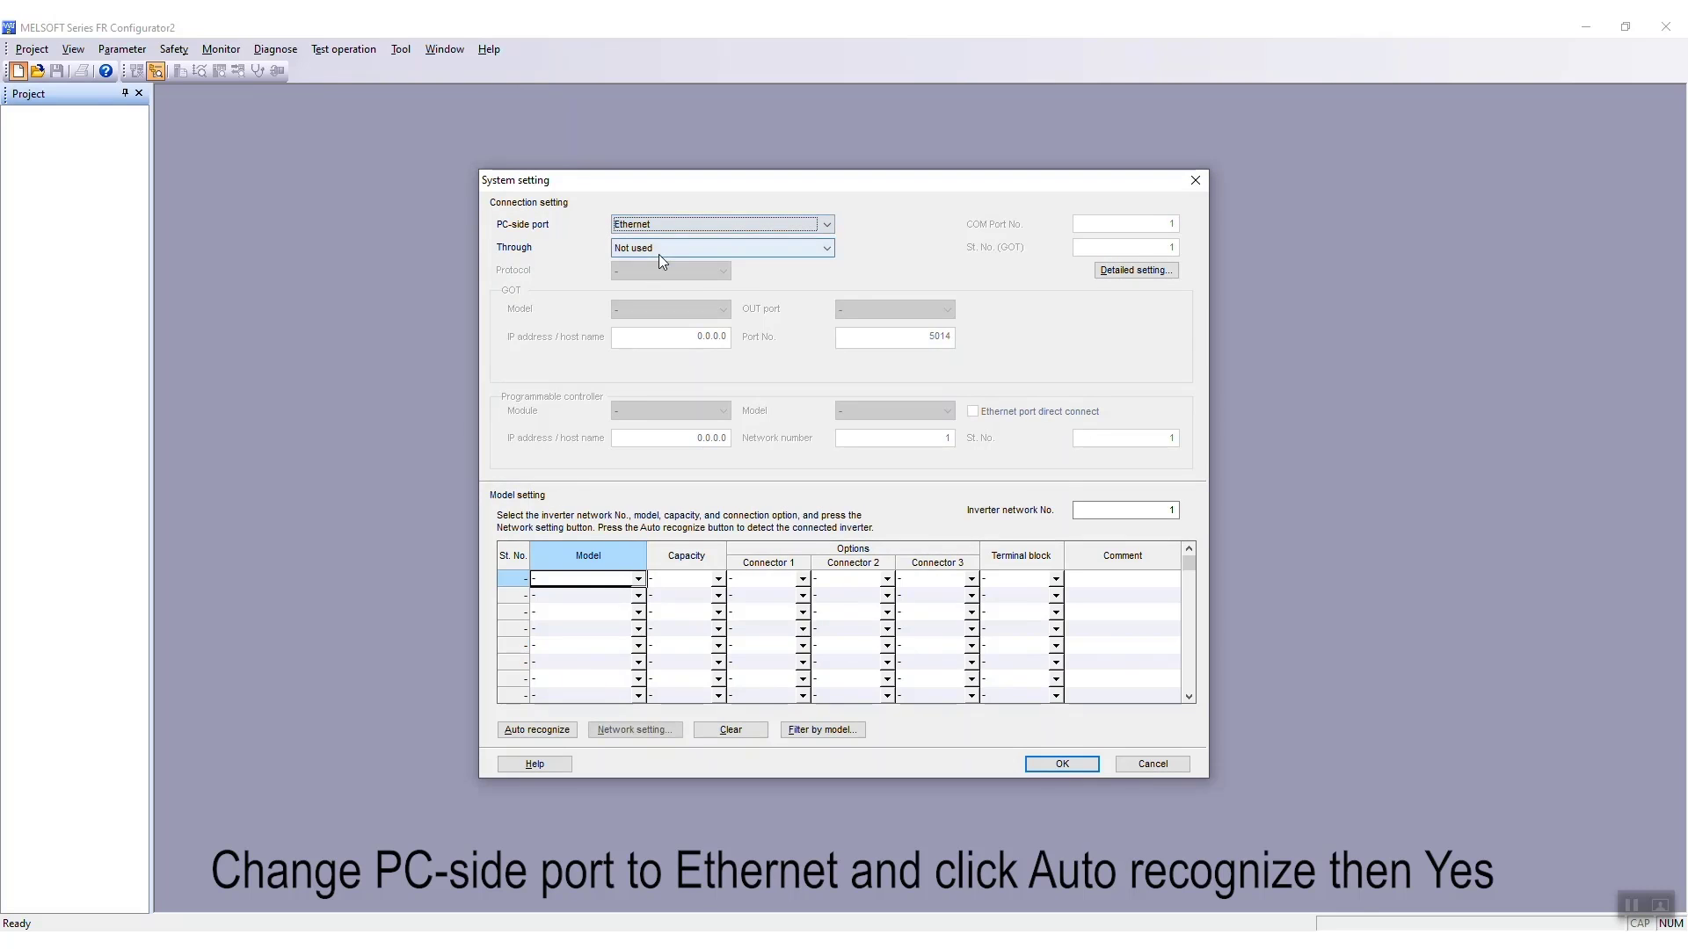
left_click(563, 741)
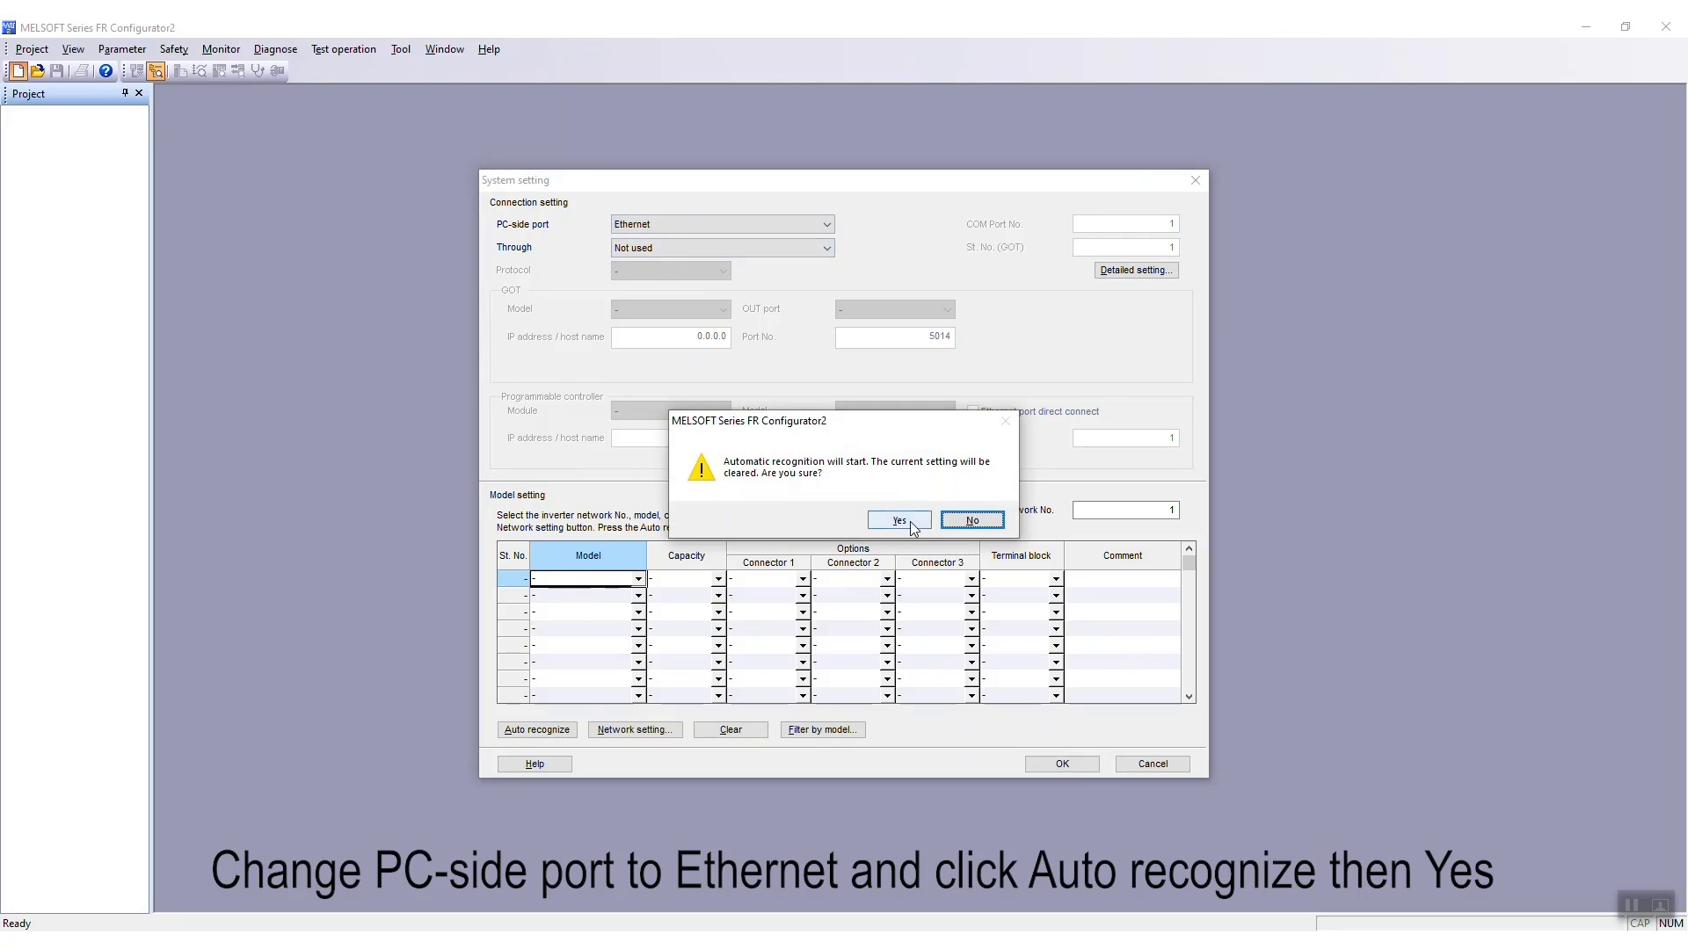
left_click(912, 526)
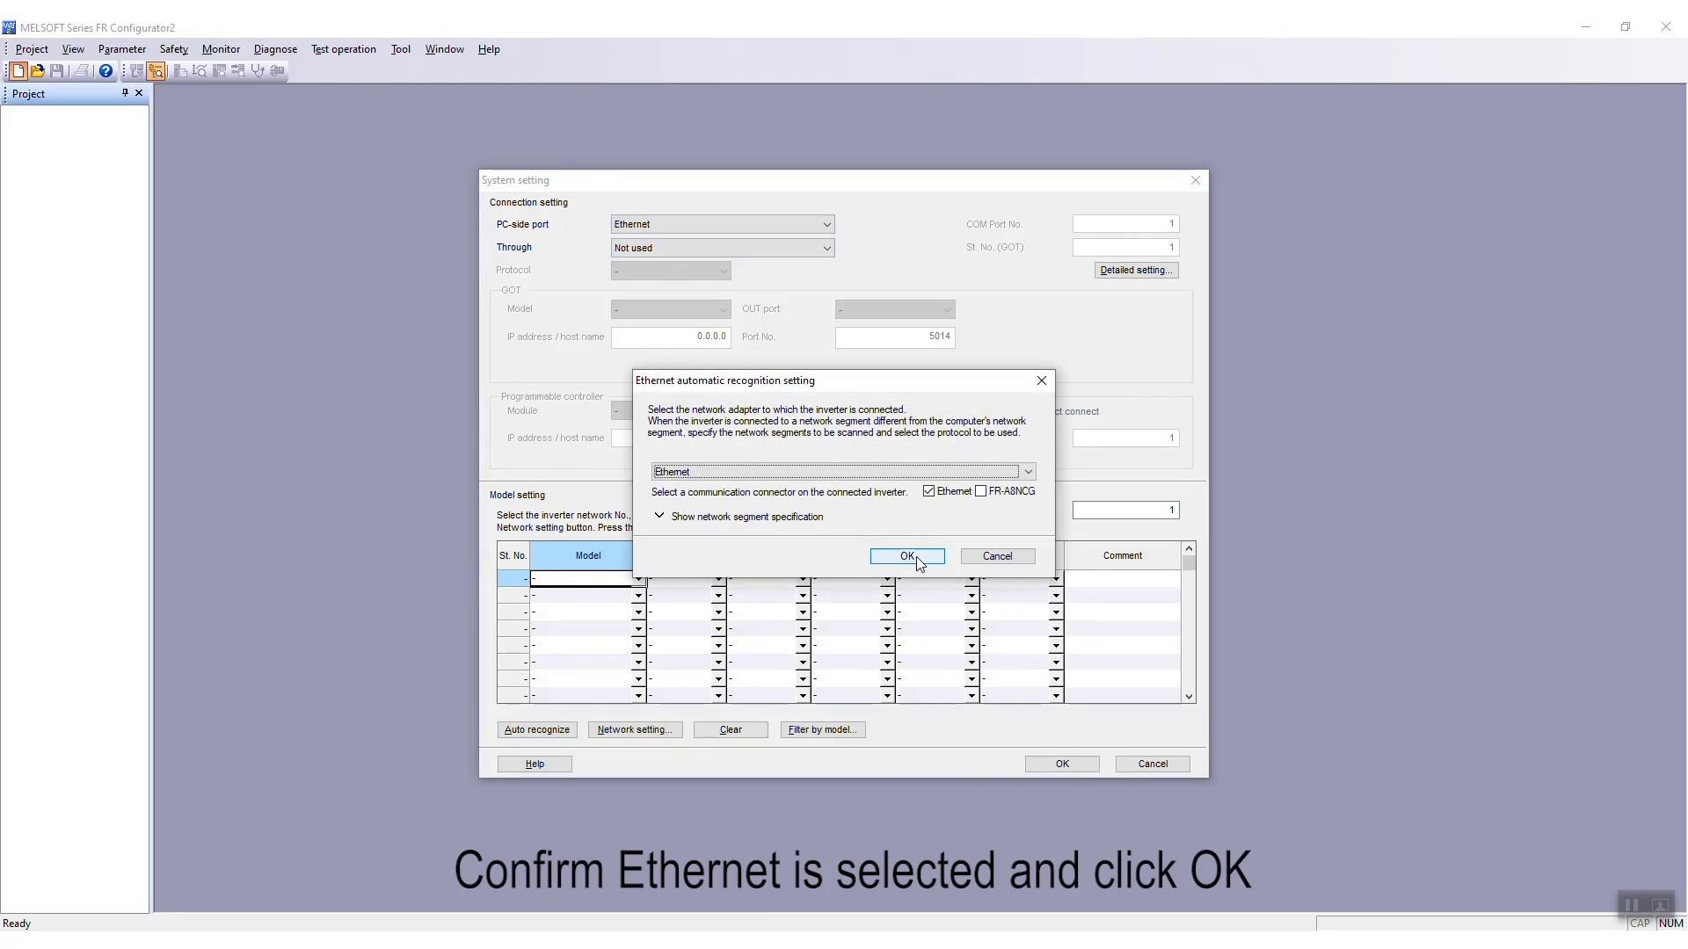
left_click(912, 556)
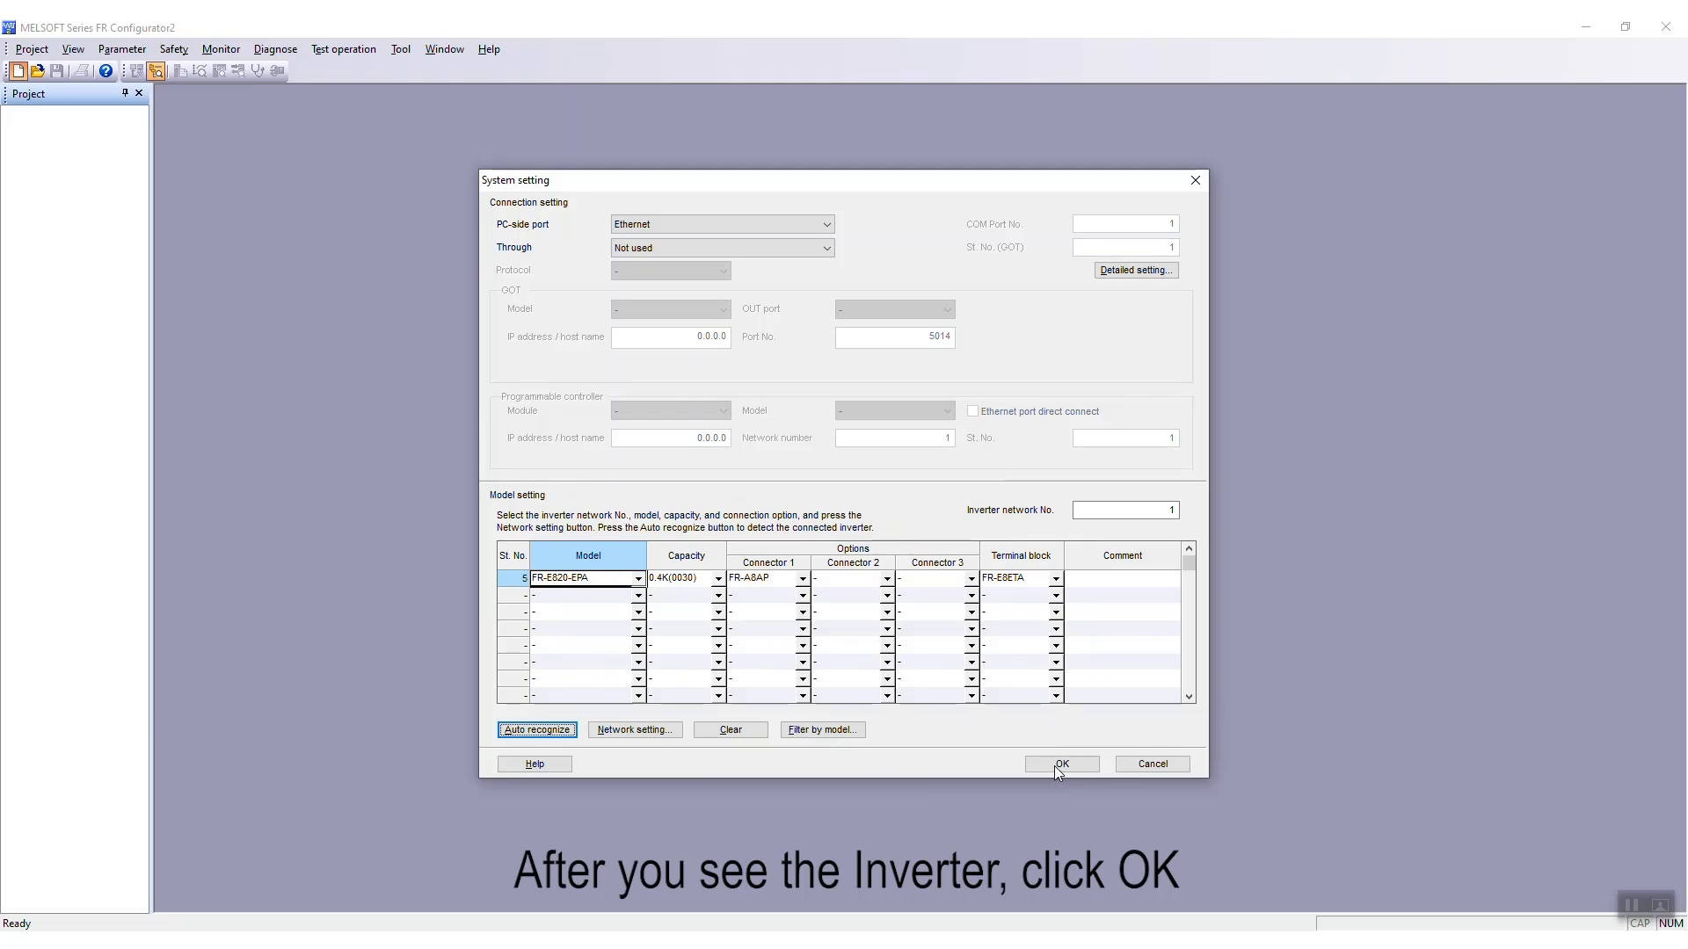
left_click(1057, 769)
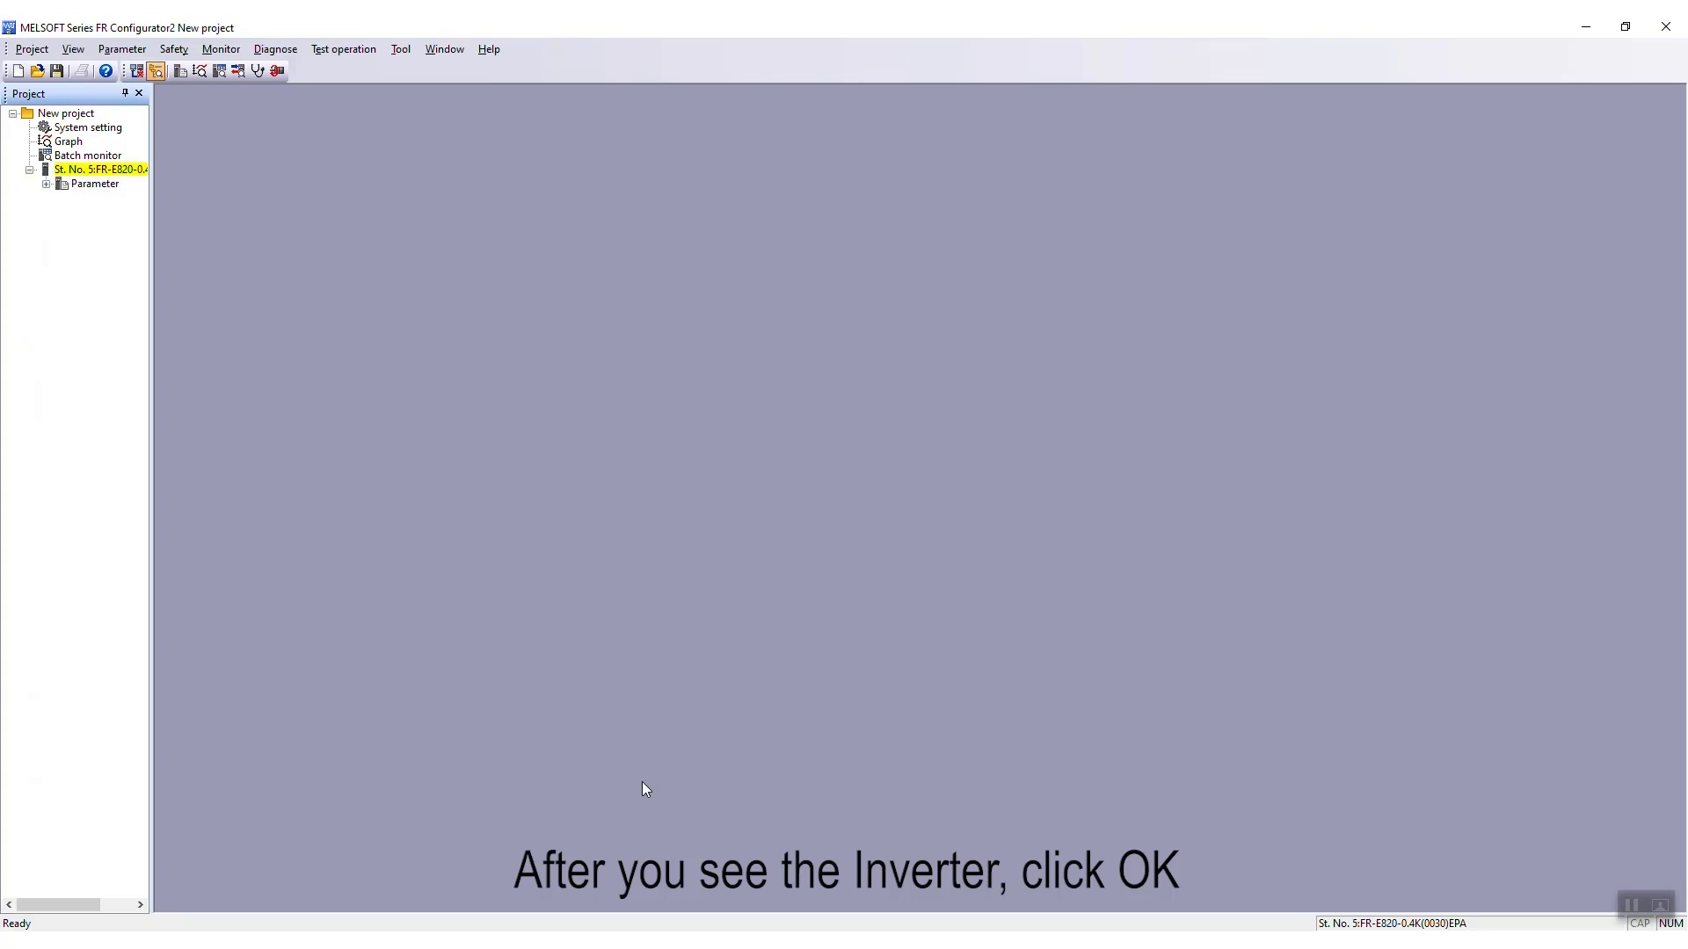
- Open the inverter's parameter list, go online, and batch read all parameters
left_click(81, 183)
double_click(81, 183)
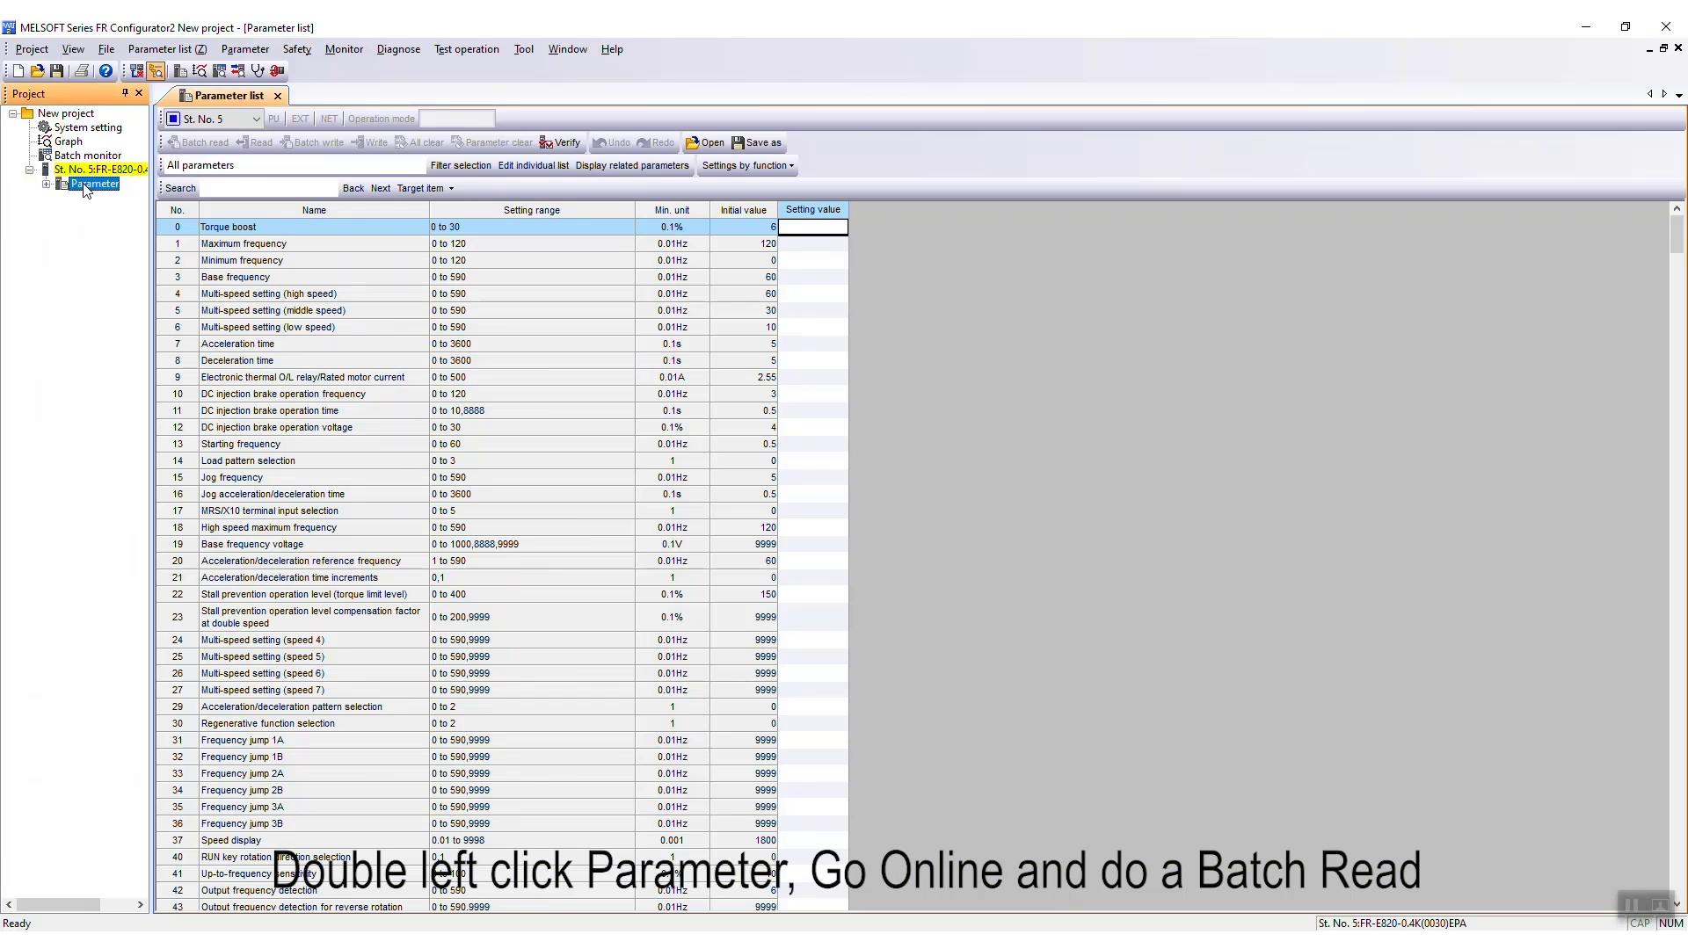
left_click(138, 76)
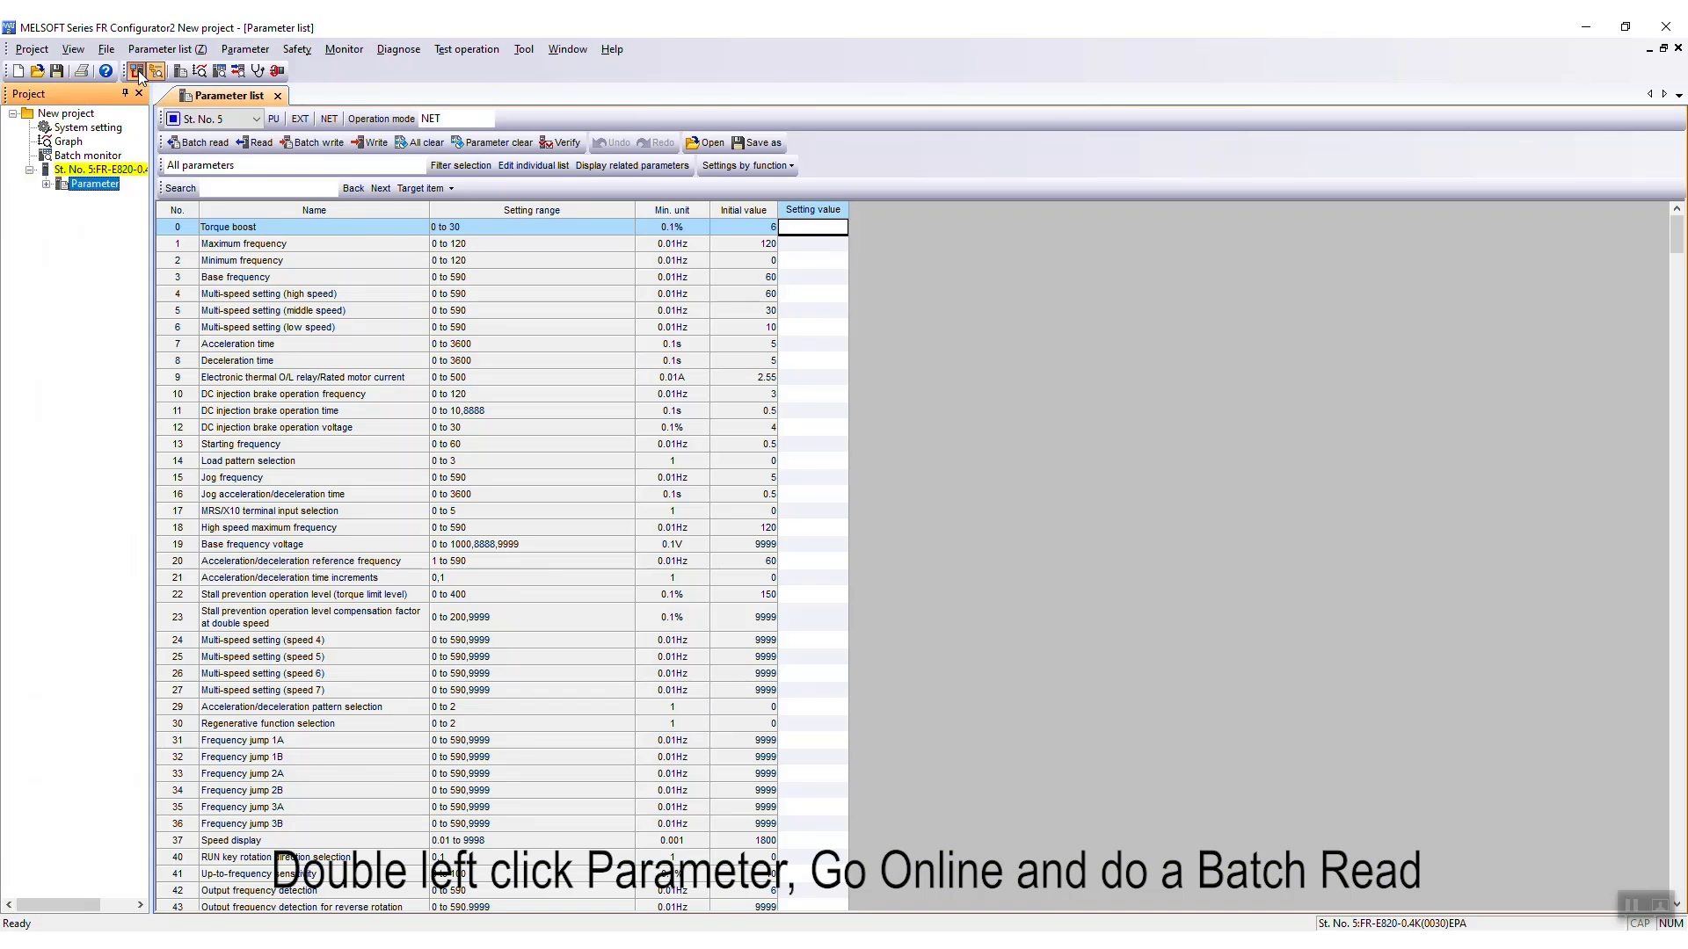
left_click(194, 139)
left_click(857, 523)
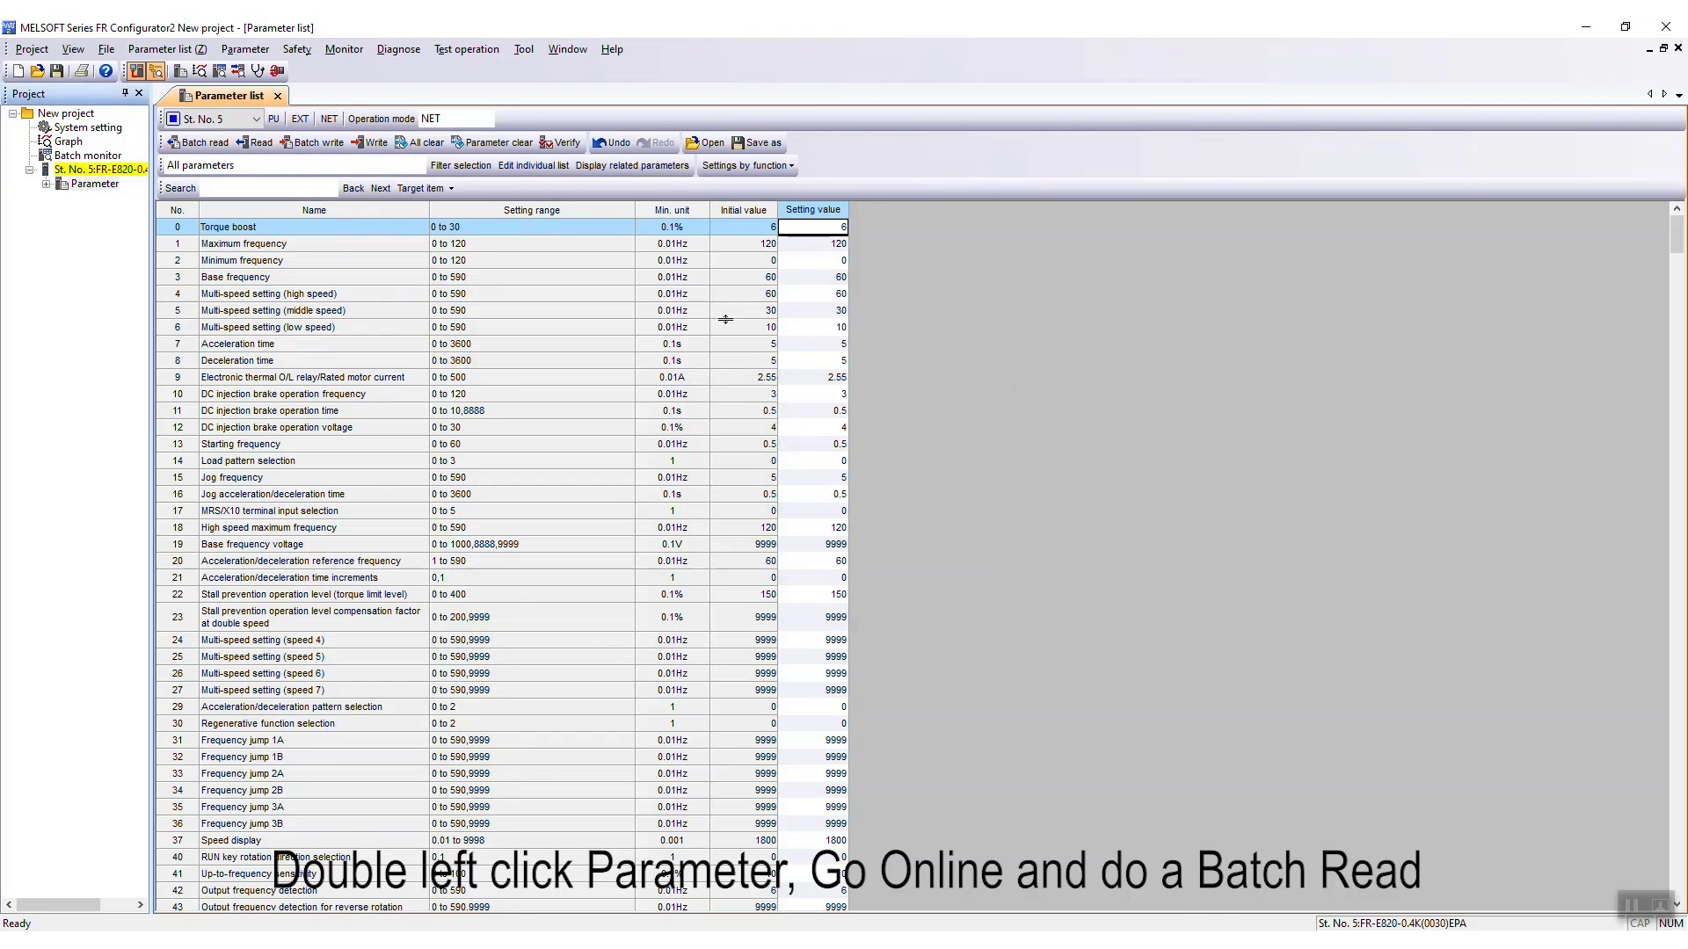
- Verify parameters against initial values with empty parameters excluded, then return to the parameter list
left_click(567, 145)
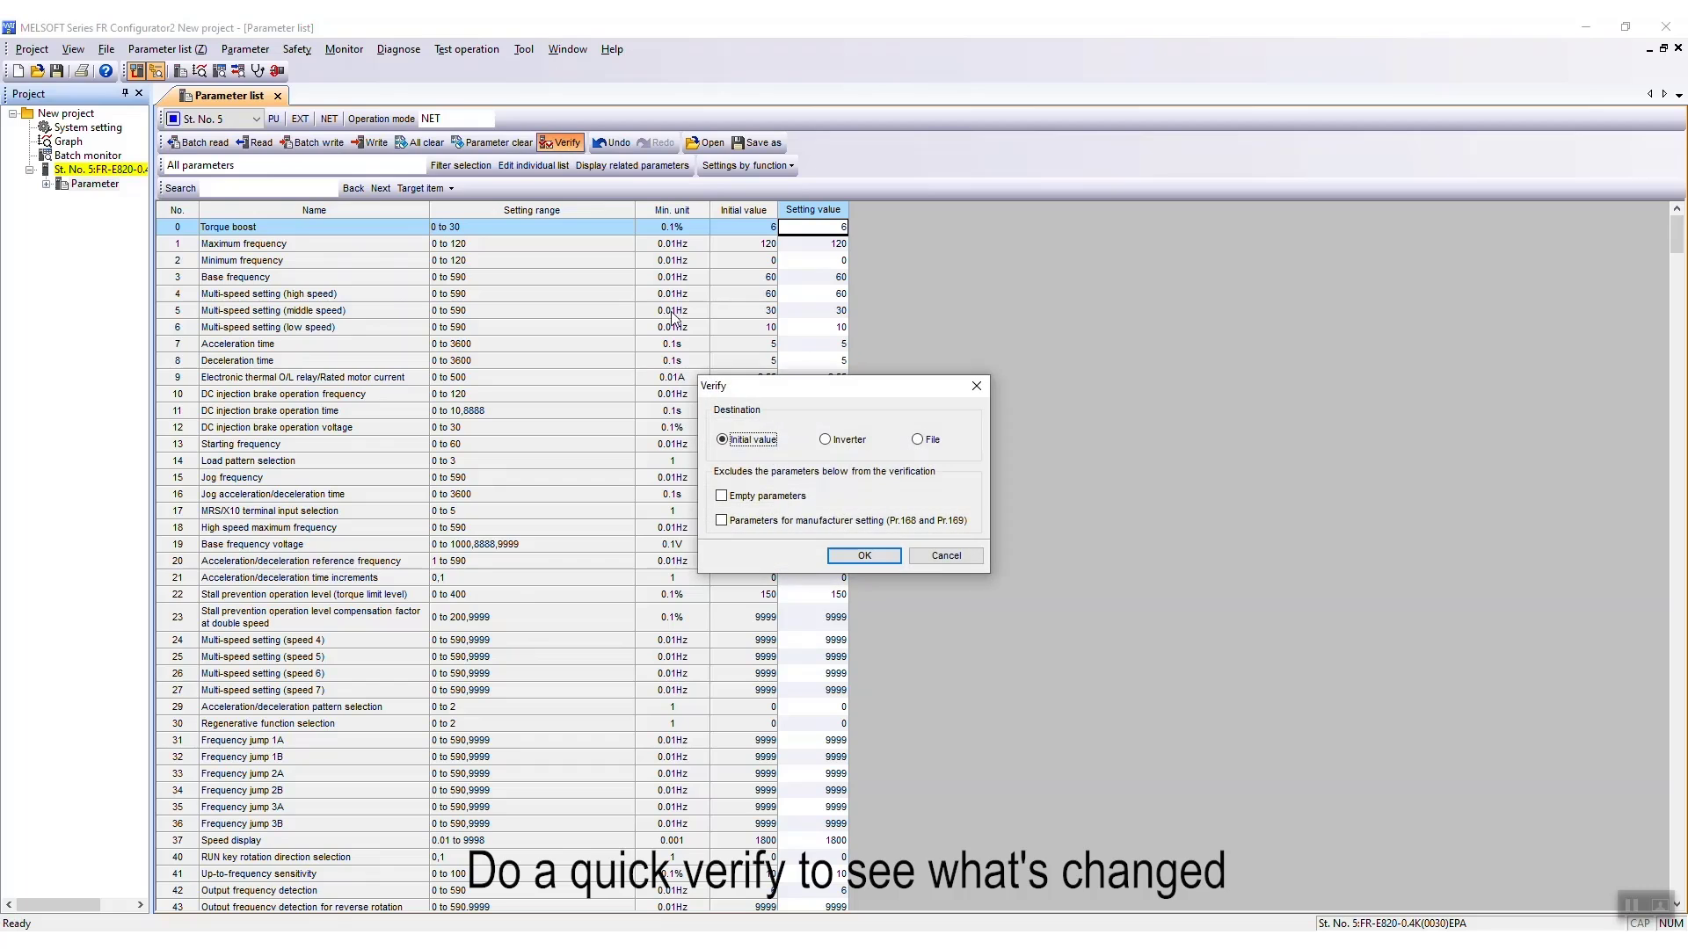
left_click(754, 497)
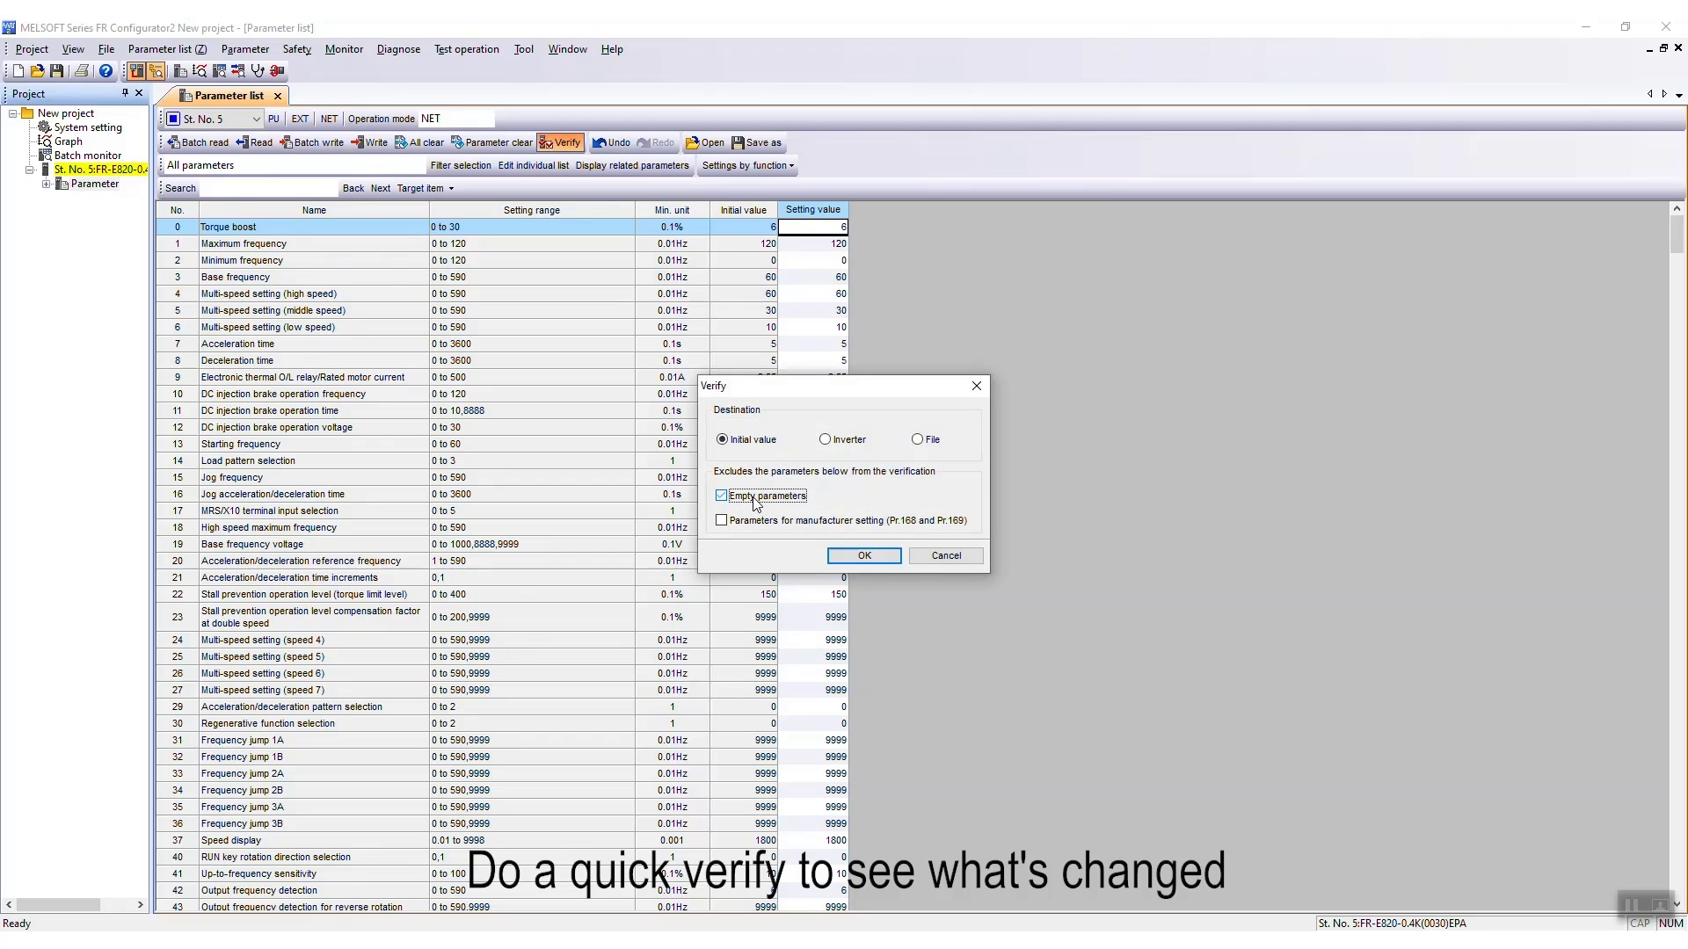
left_click(848, 557)
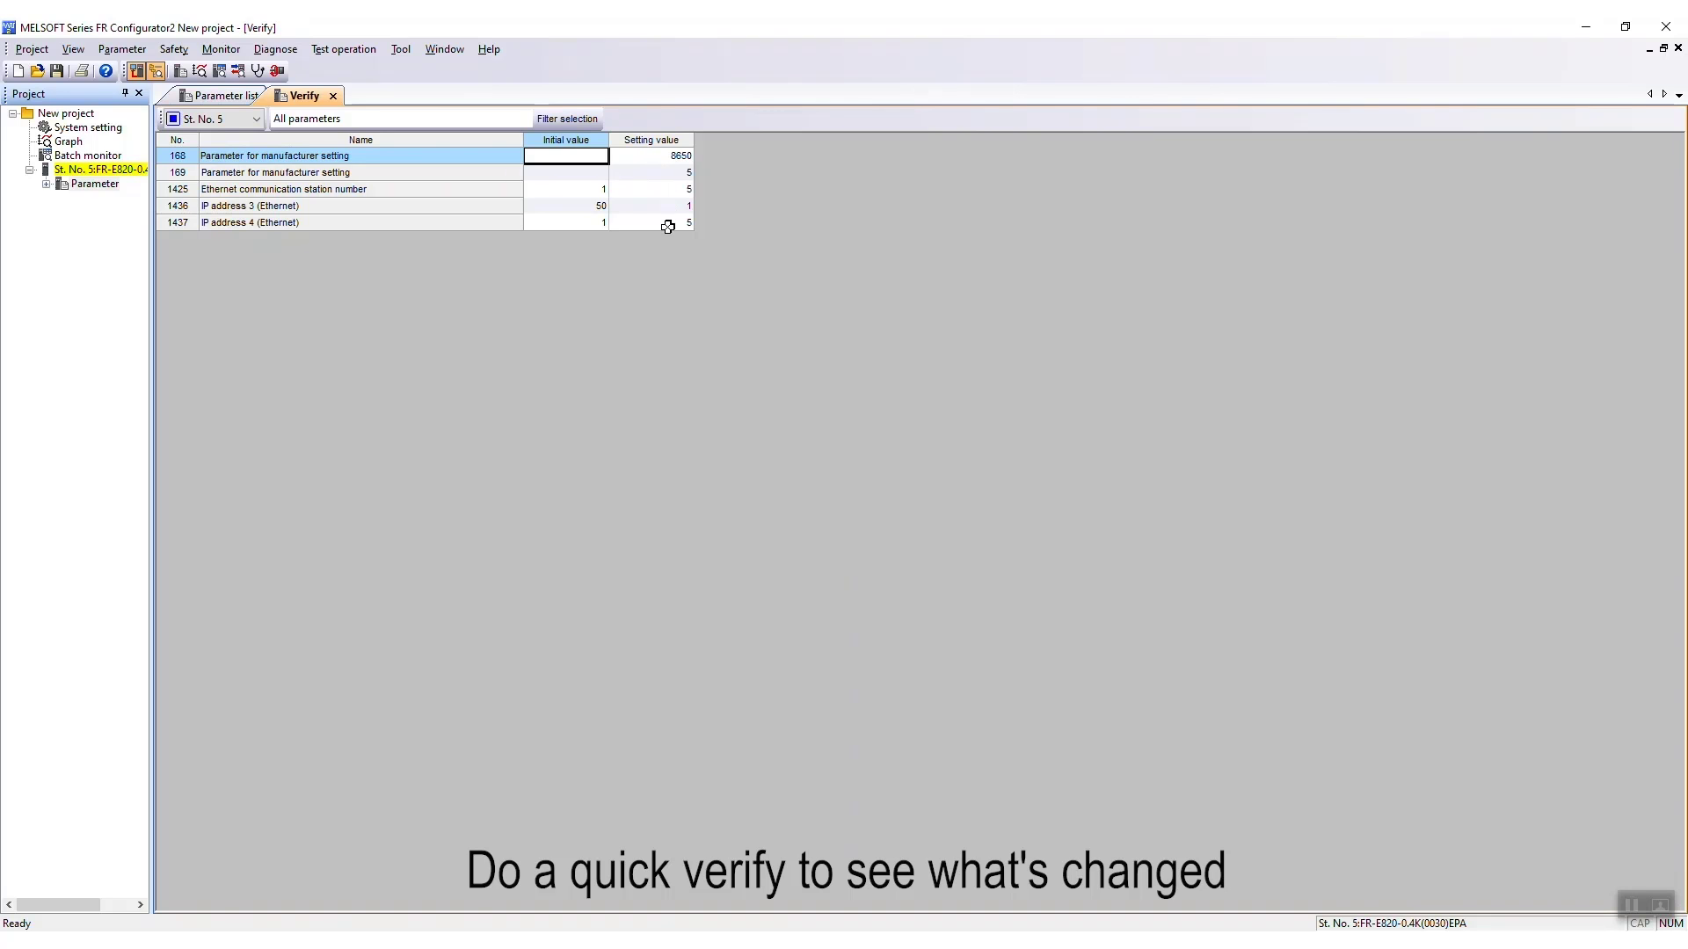
left_click(235, 97)
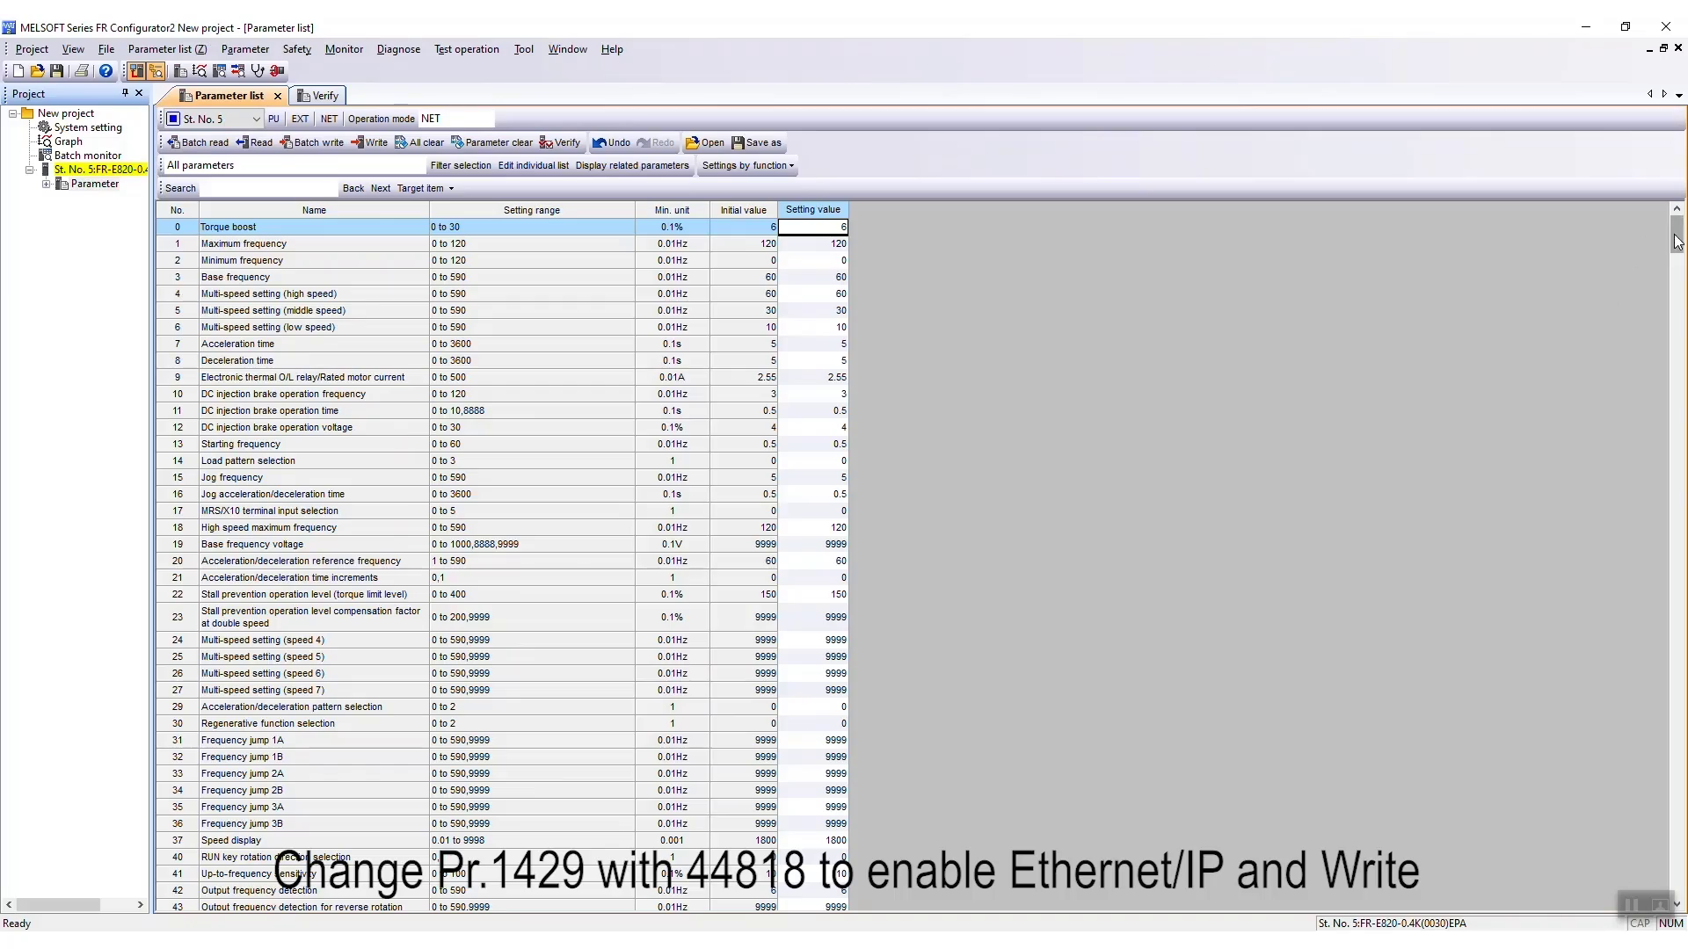
- Set Pr.1429 Ethernet function selection 3 to 44818 and write it to the inverter
left_click_drag(1677, 242, 1675, 882)
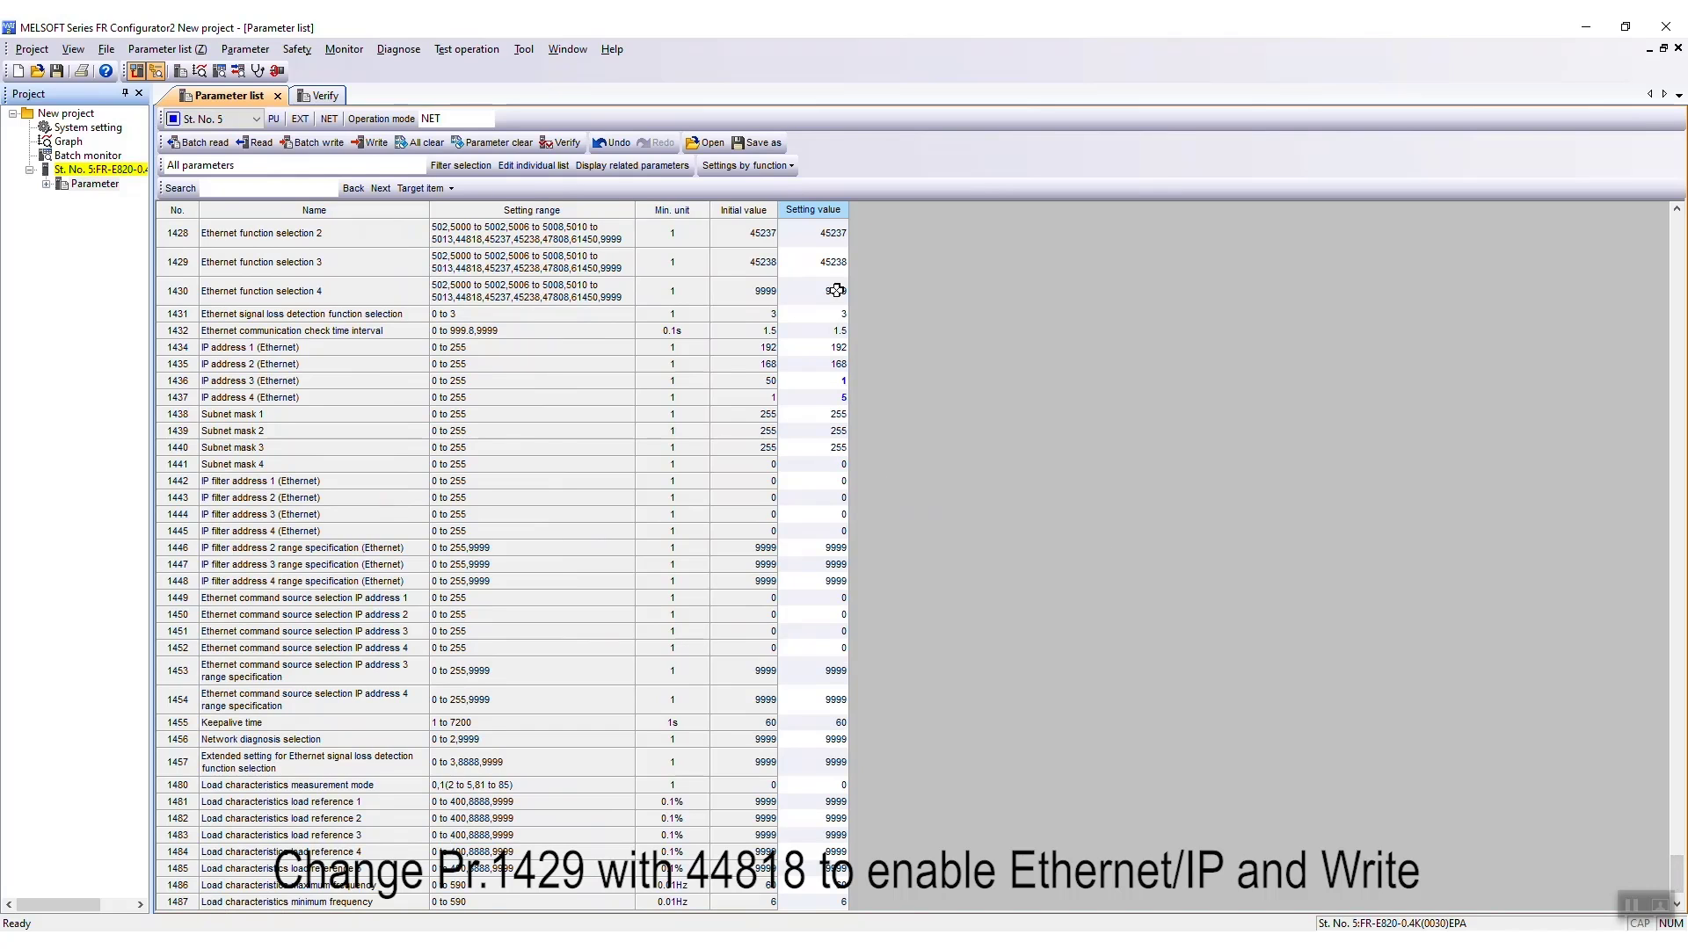
left_click(834, 262)
scroll(966, 309, "up", 1)
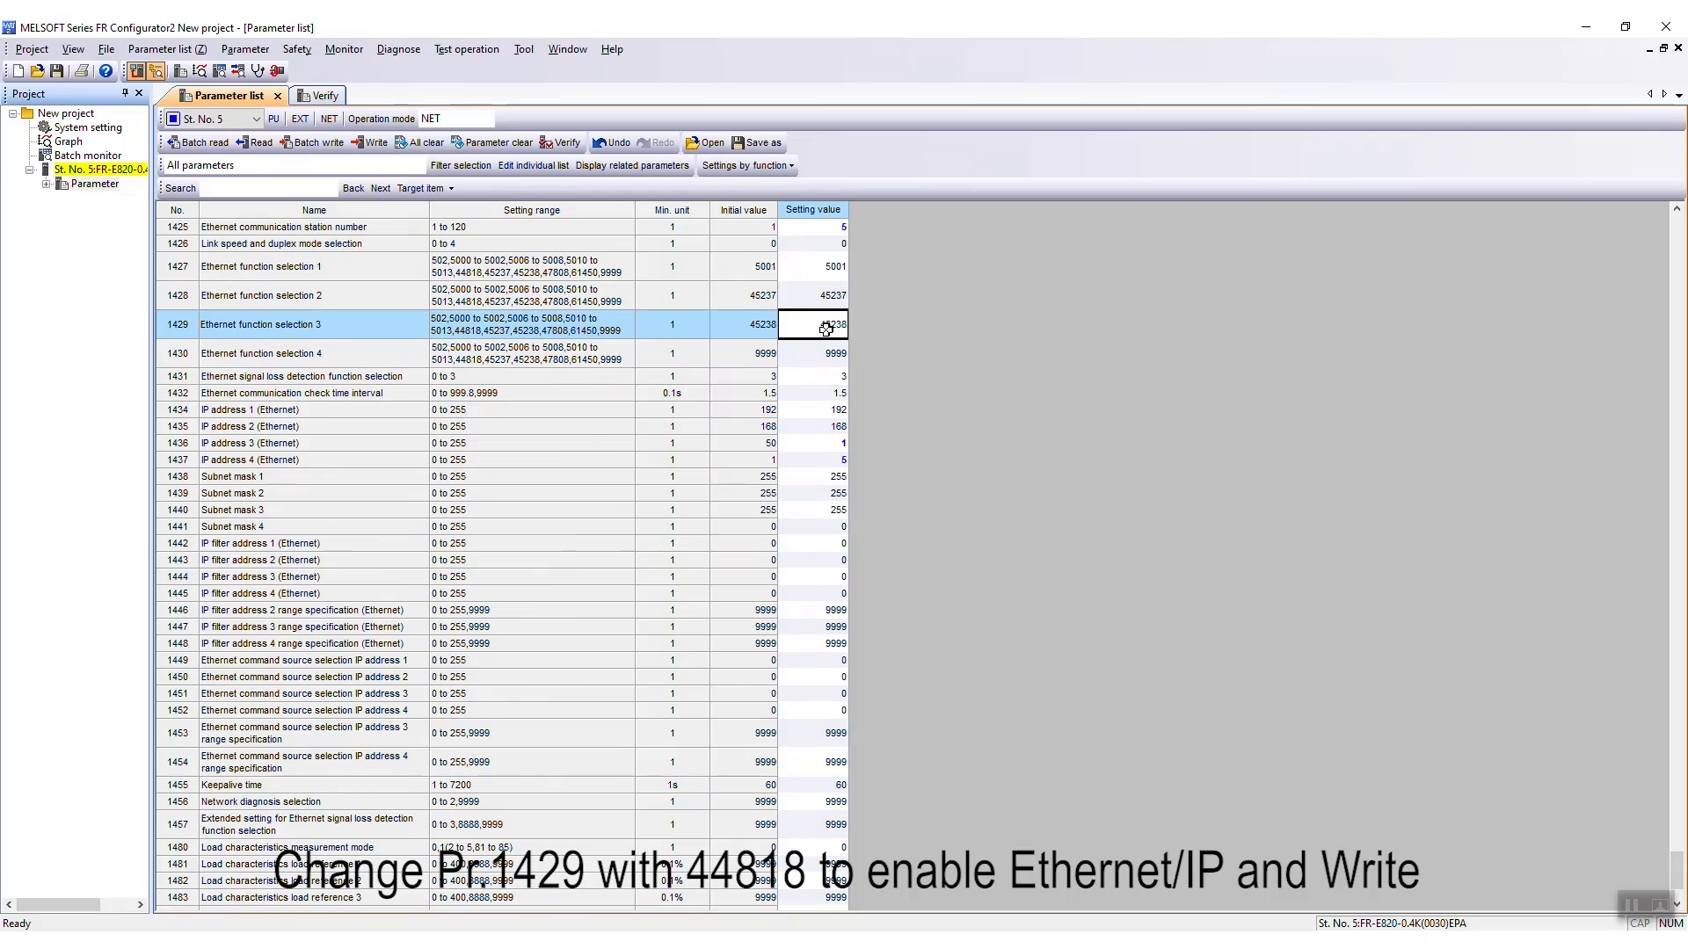
type("44818")
key("Return")
left_click(371, 143)
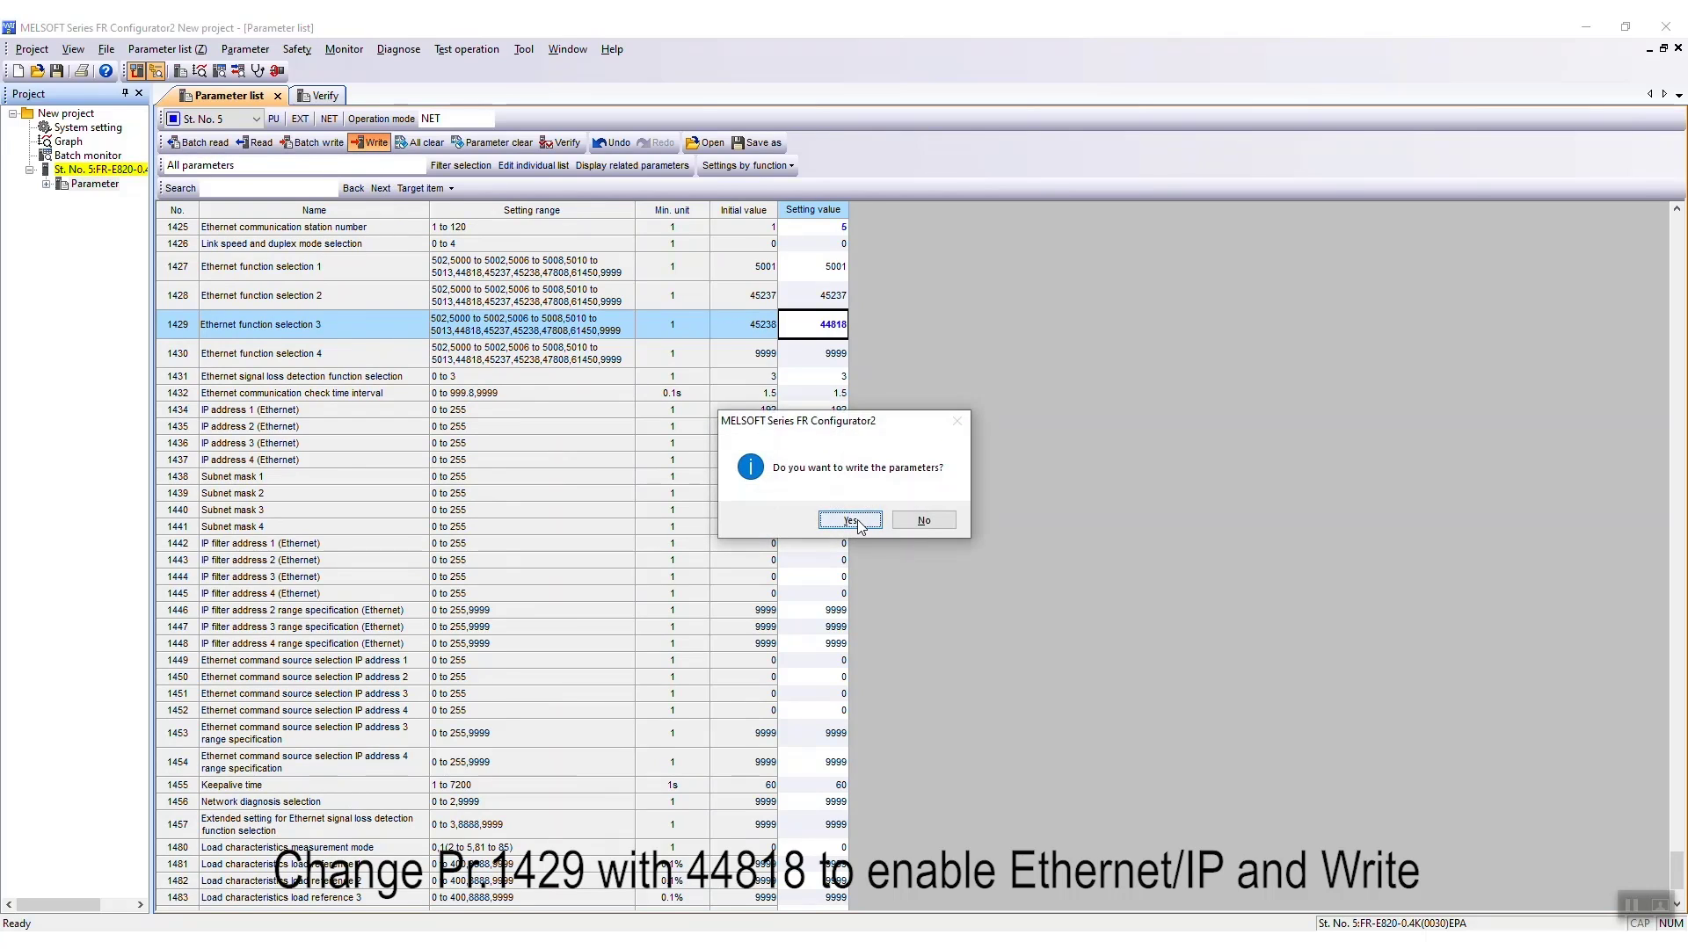
left_click(857, 521)
left_click(846, 528)
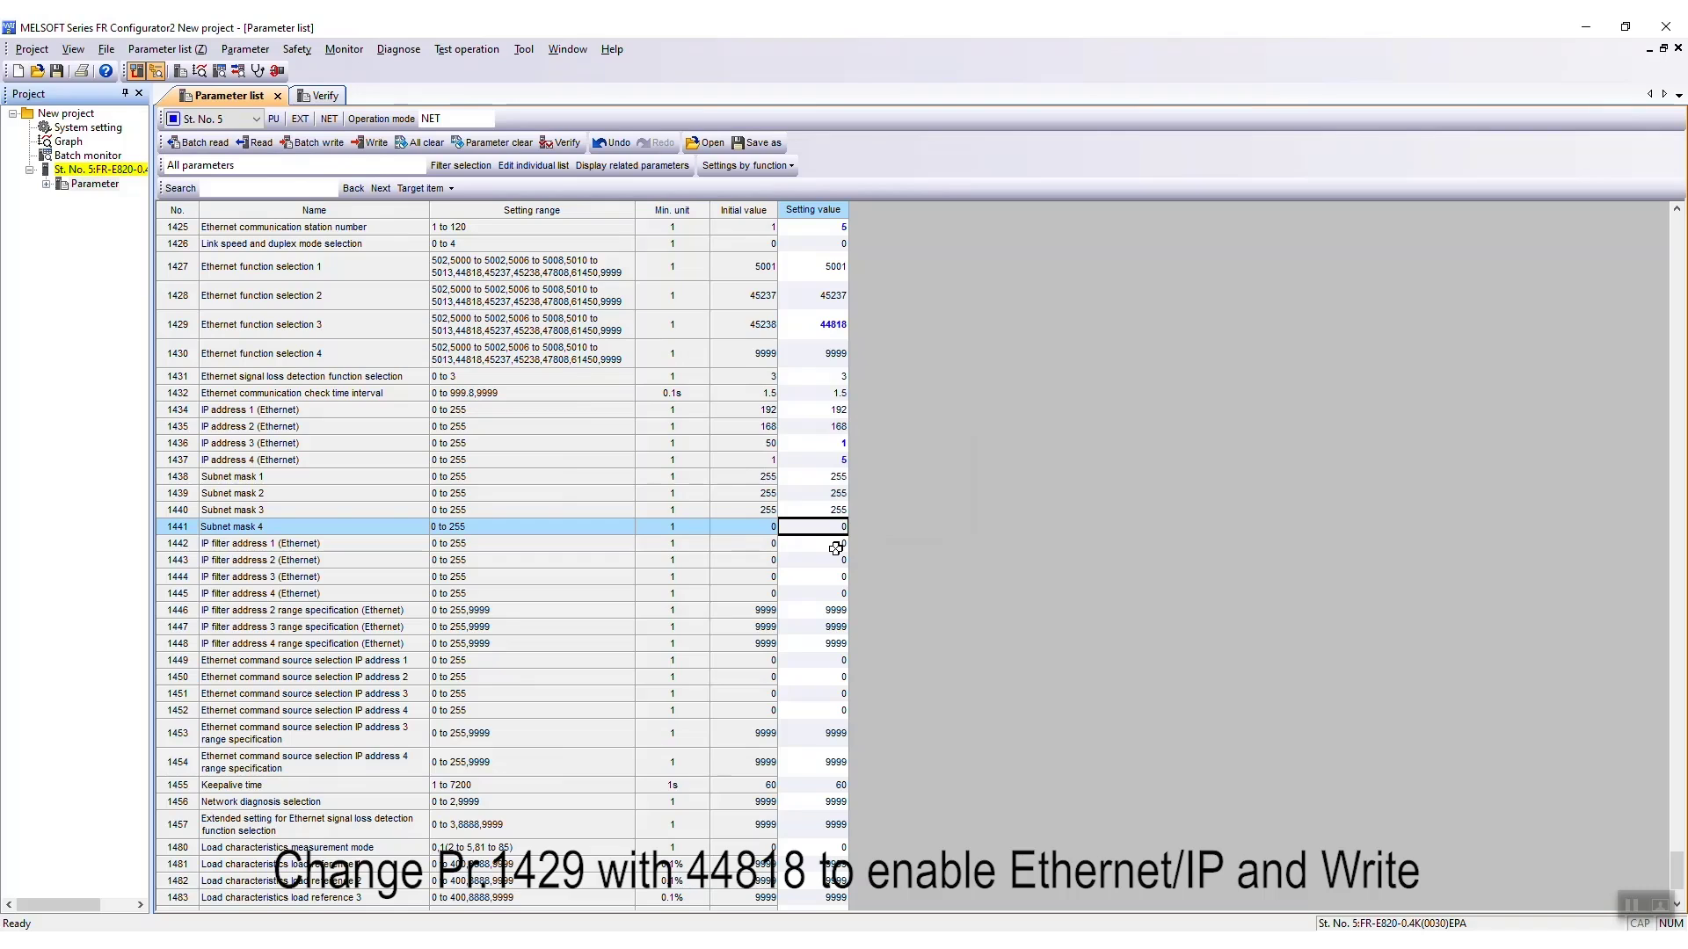
- Enter command source IP 192.168.1.100 as octets 192, 168, 1, 100 in Pr.1449–1452
left_click(826, 661)
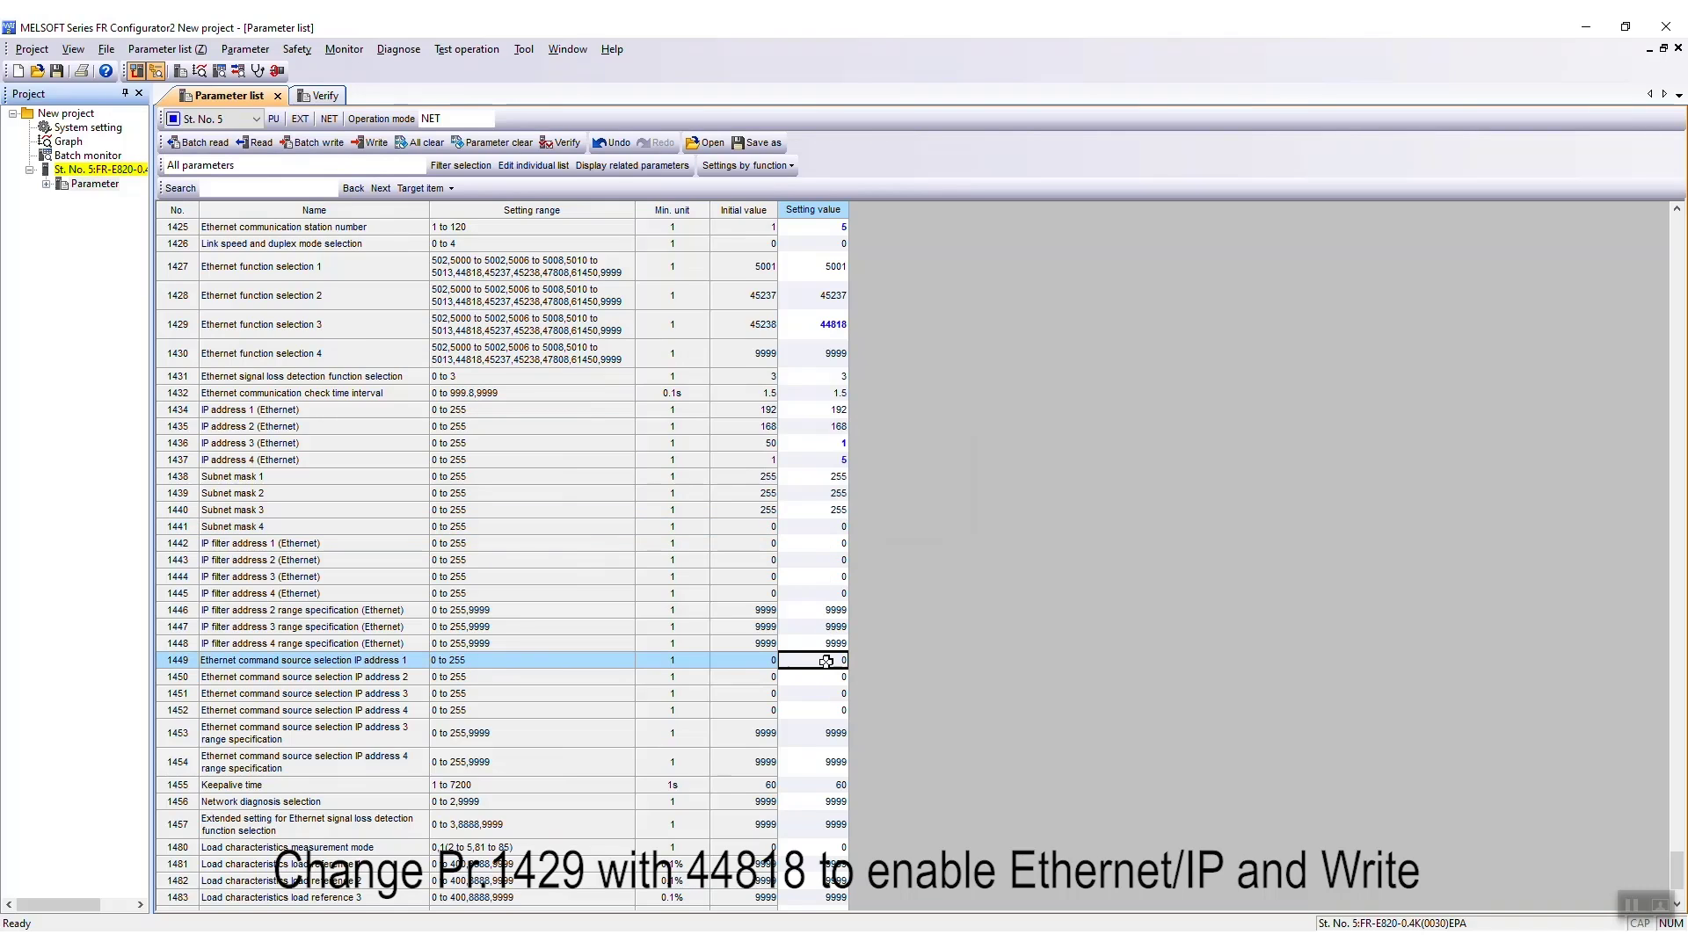
type("192")
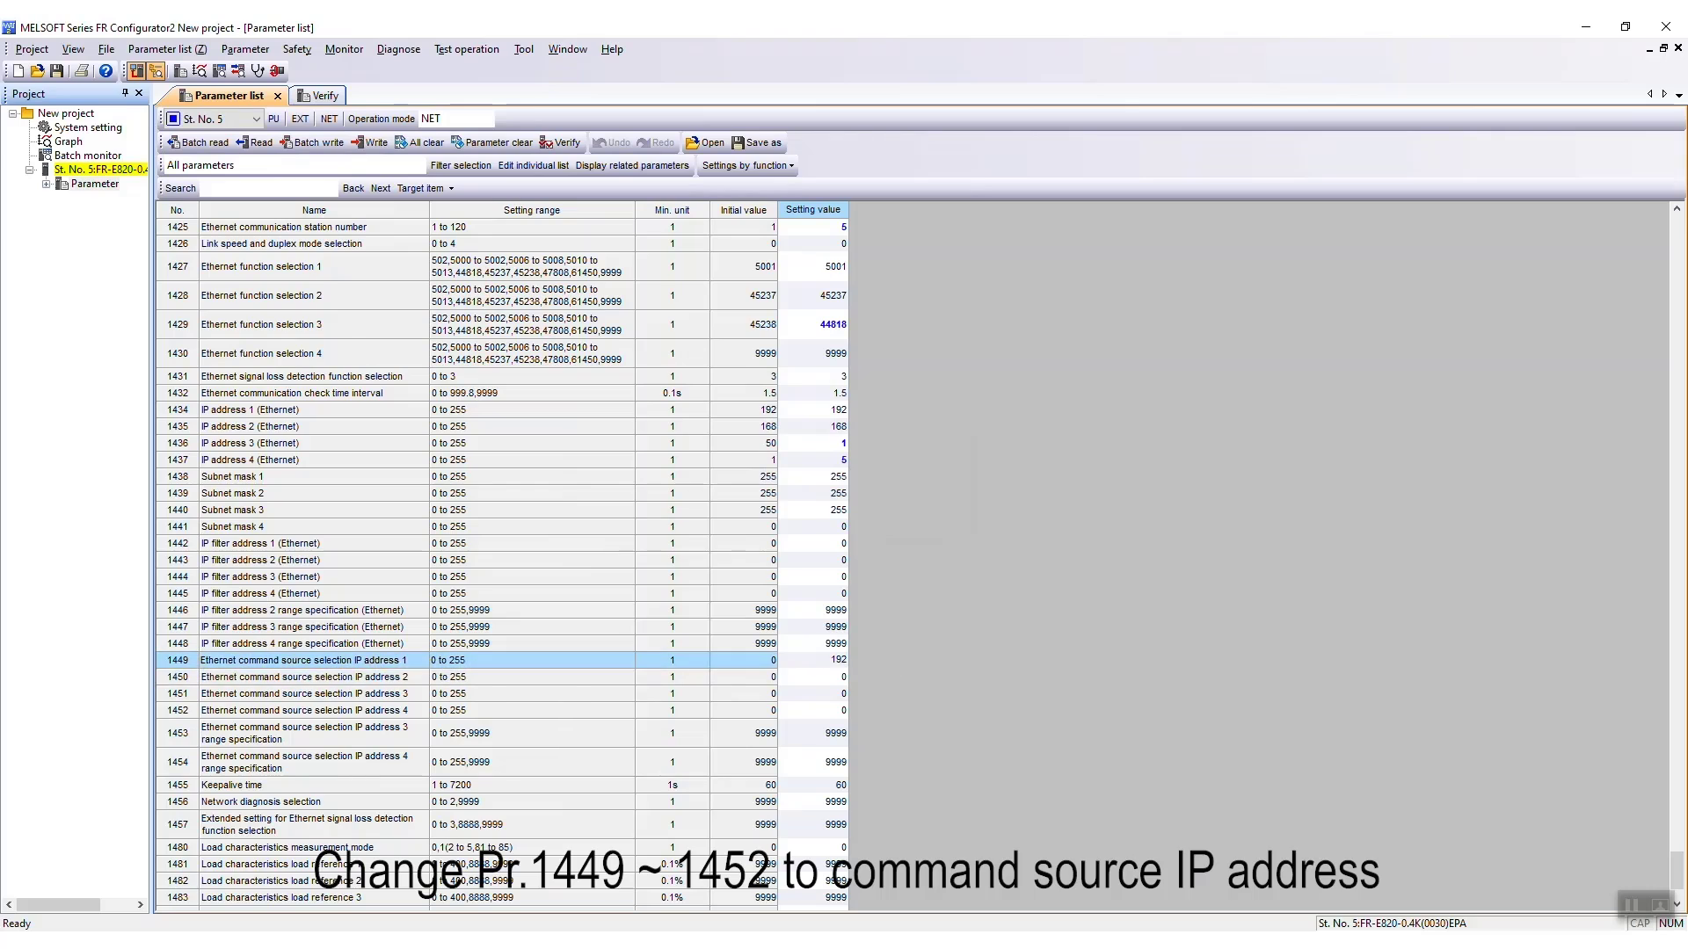
key("Return")
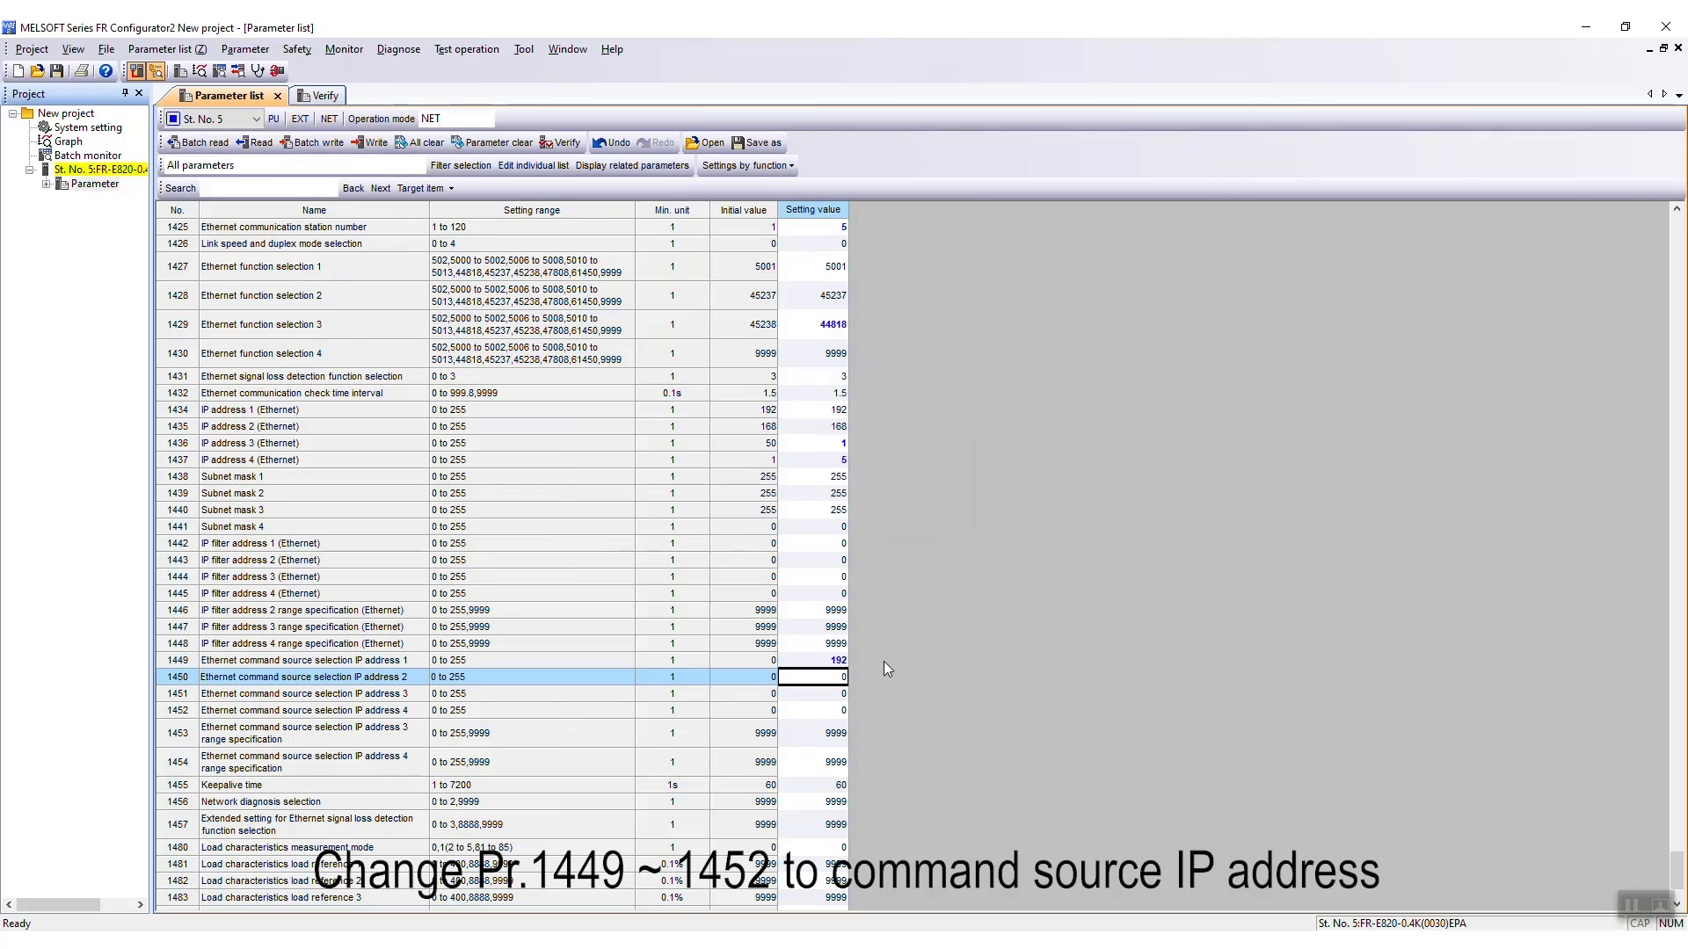
type("168")
key("Return")
type("1")
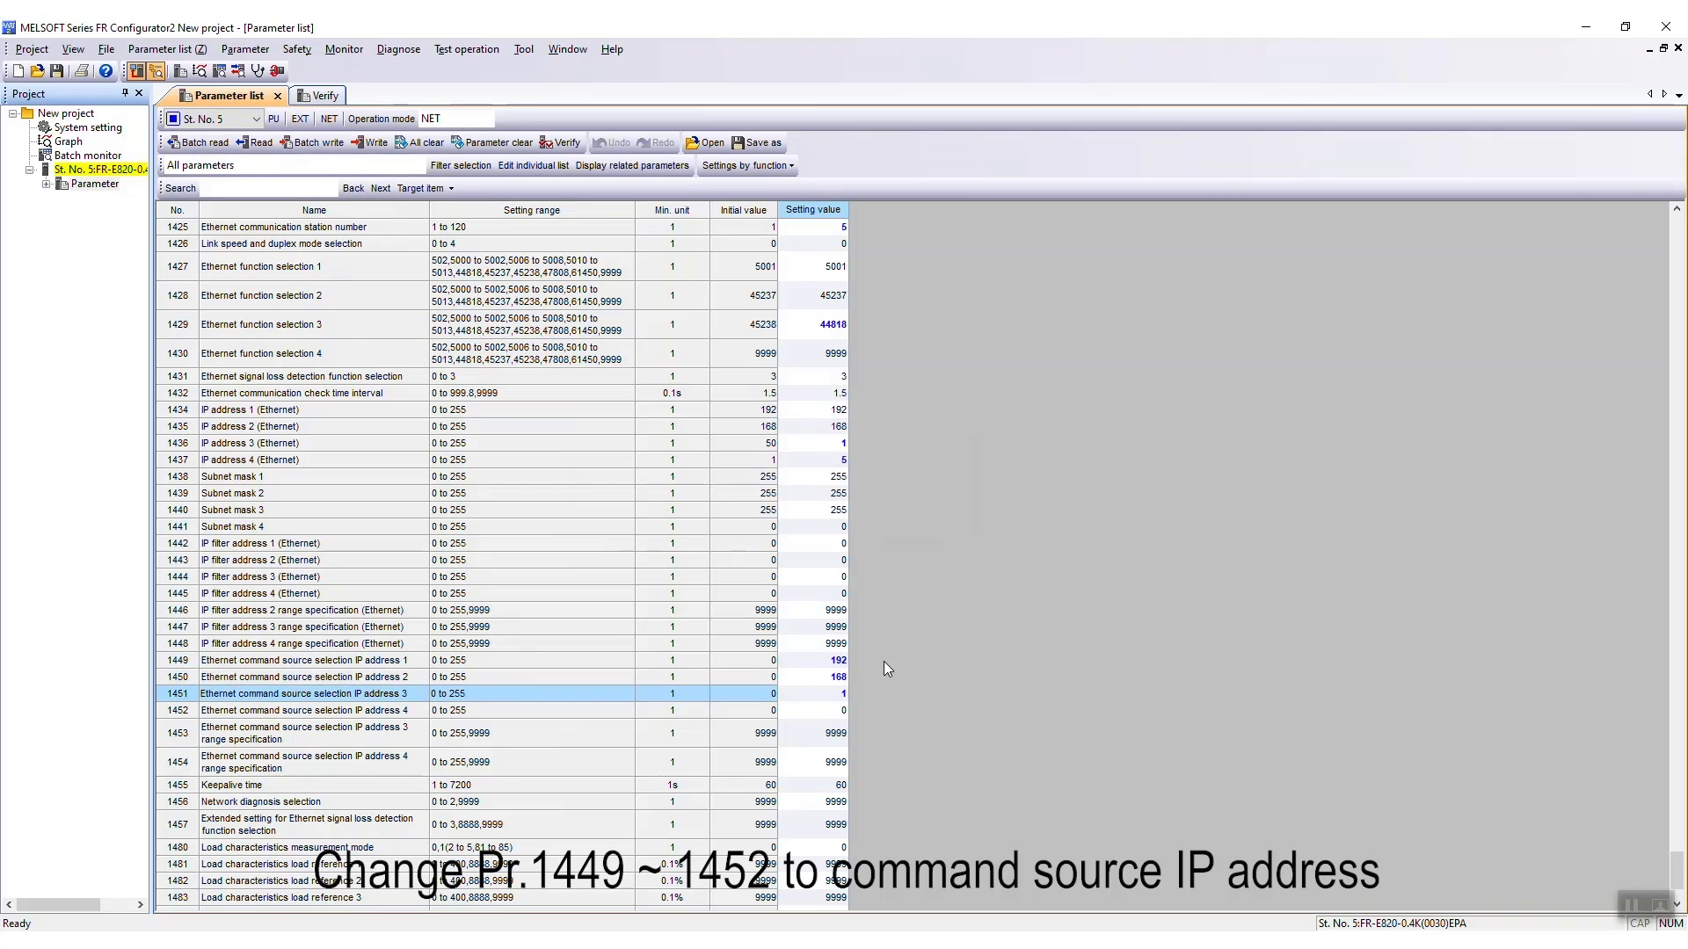
key("Return")
type("100")
key("Return")
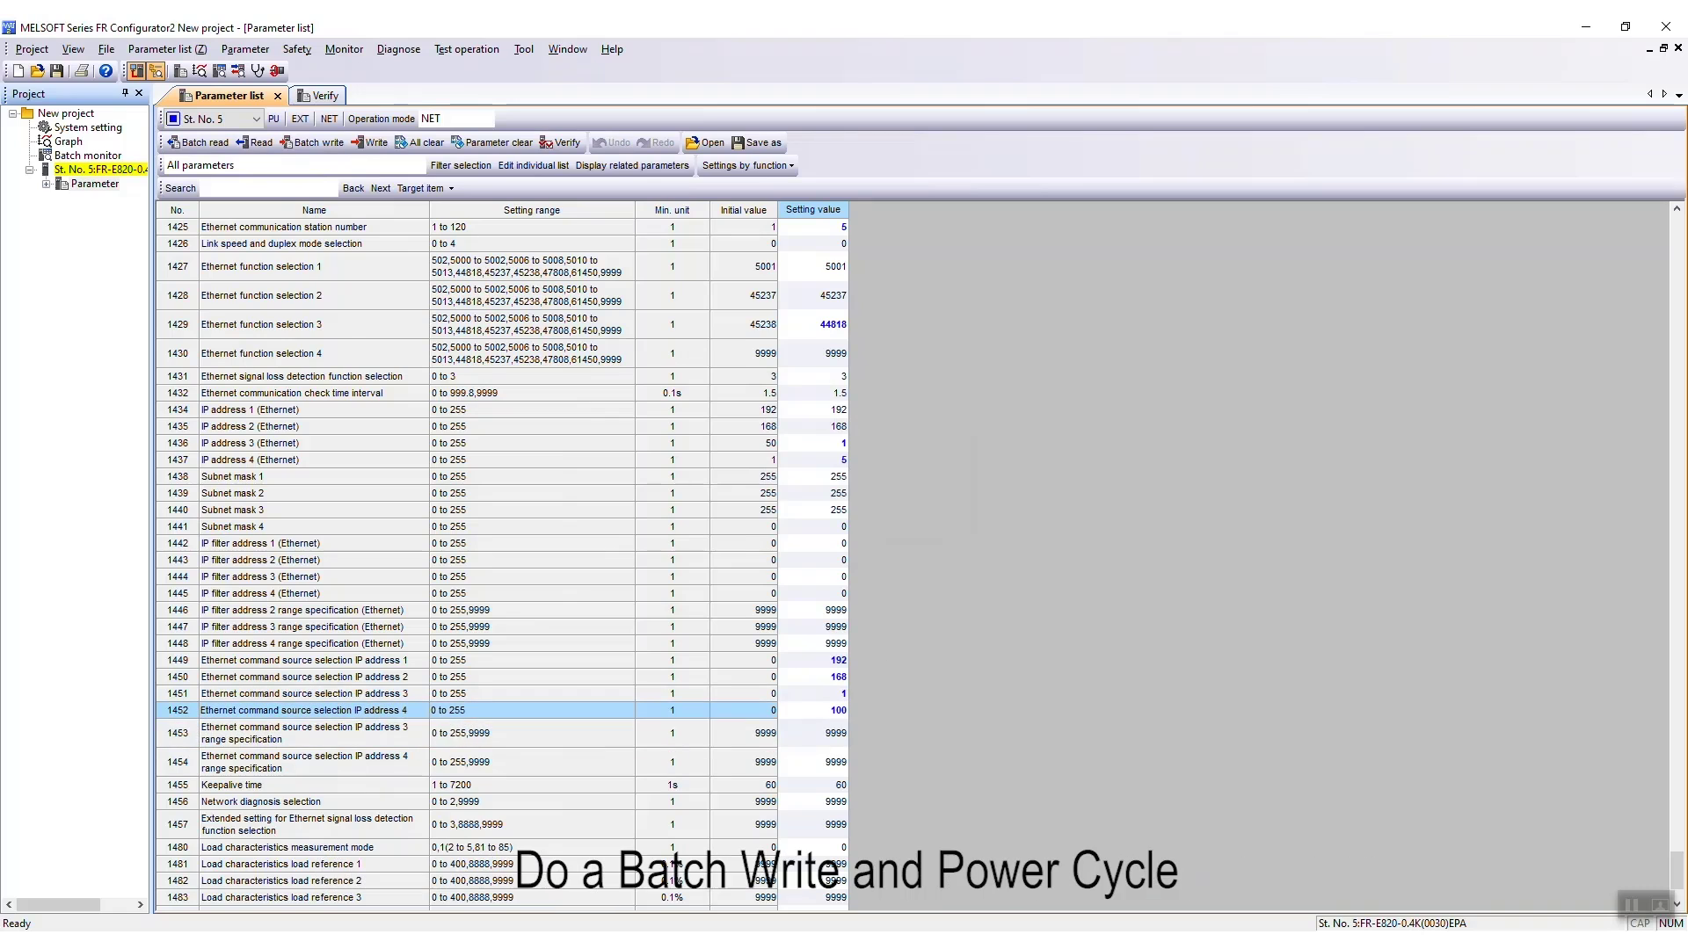
- Batch write all parameters to the inverter, declining to re-read them afterwards
left_click(335, 146)
left_click(904, 573)
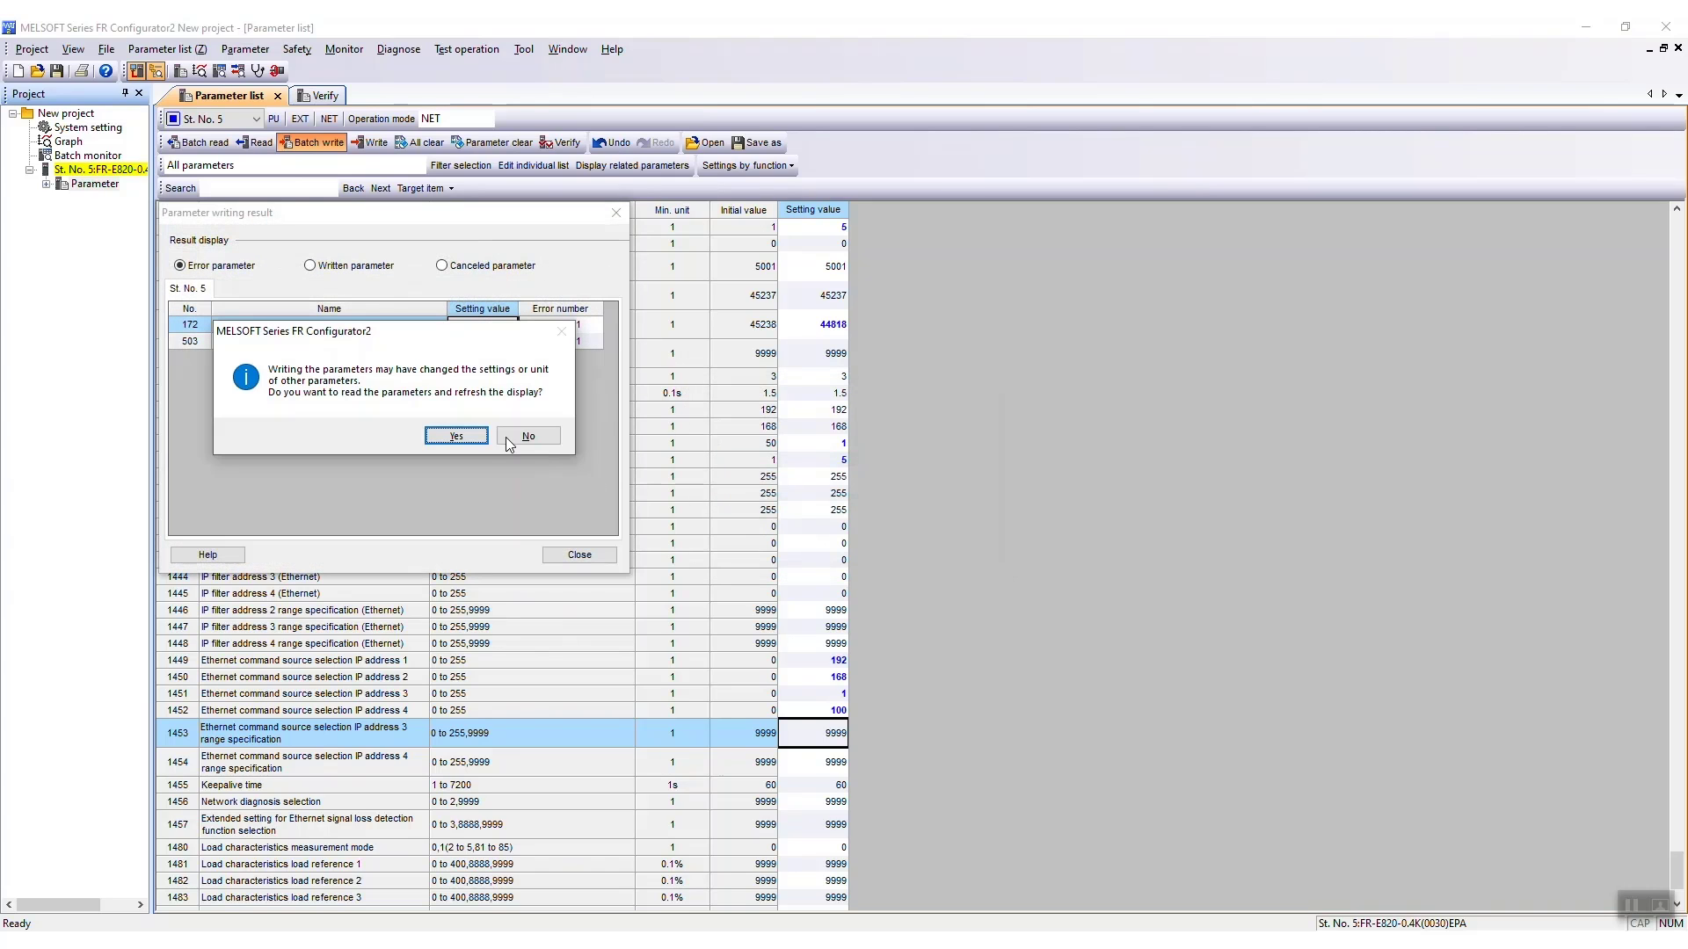
left_click(520, 436)
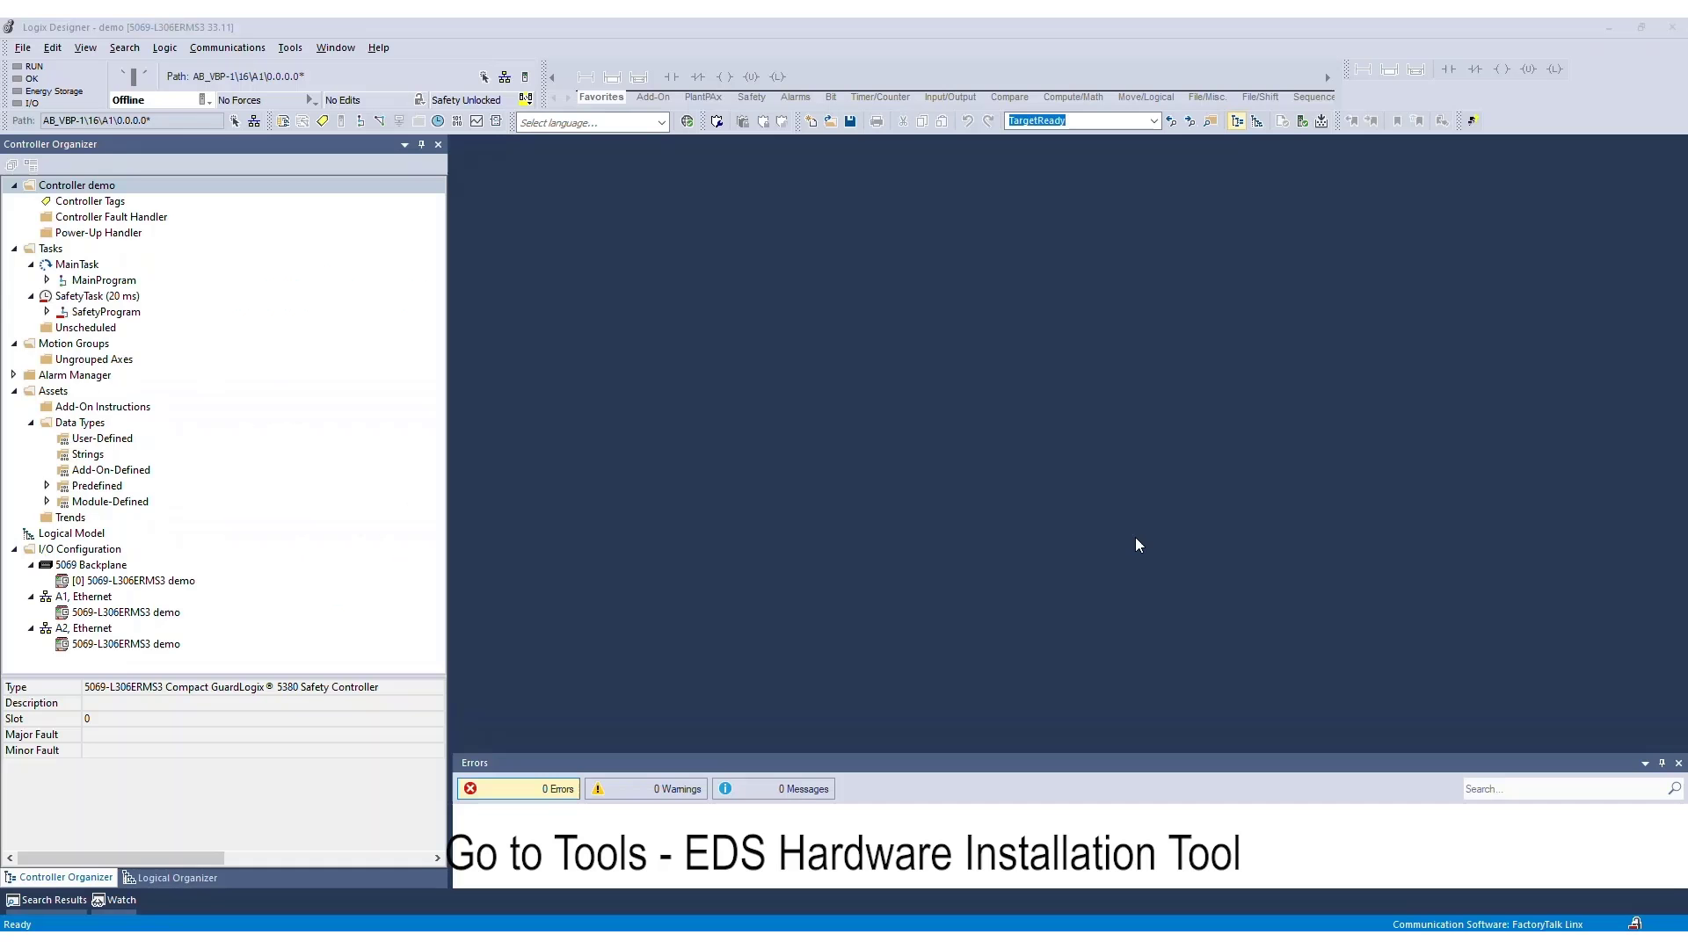
- Launch the EDS Hardware Installation Tool from the Tools menu
left_click(291, 48)
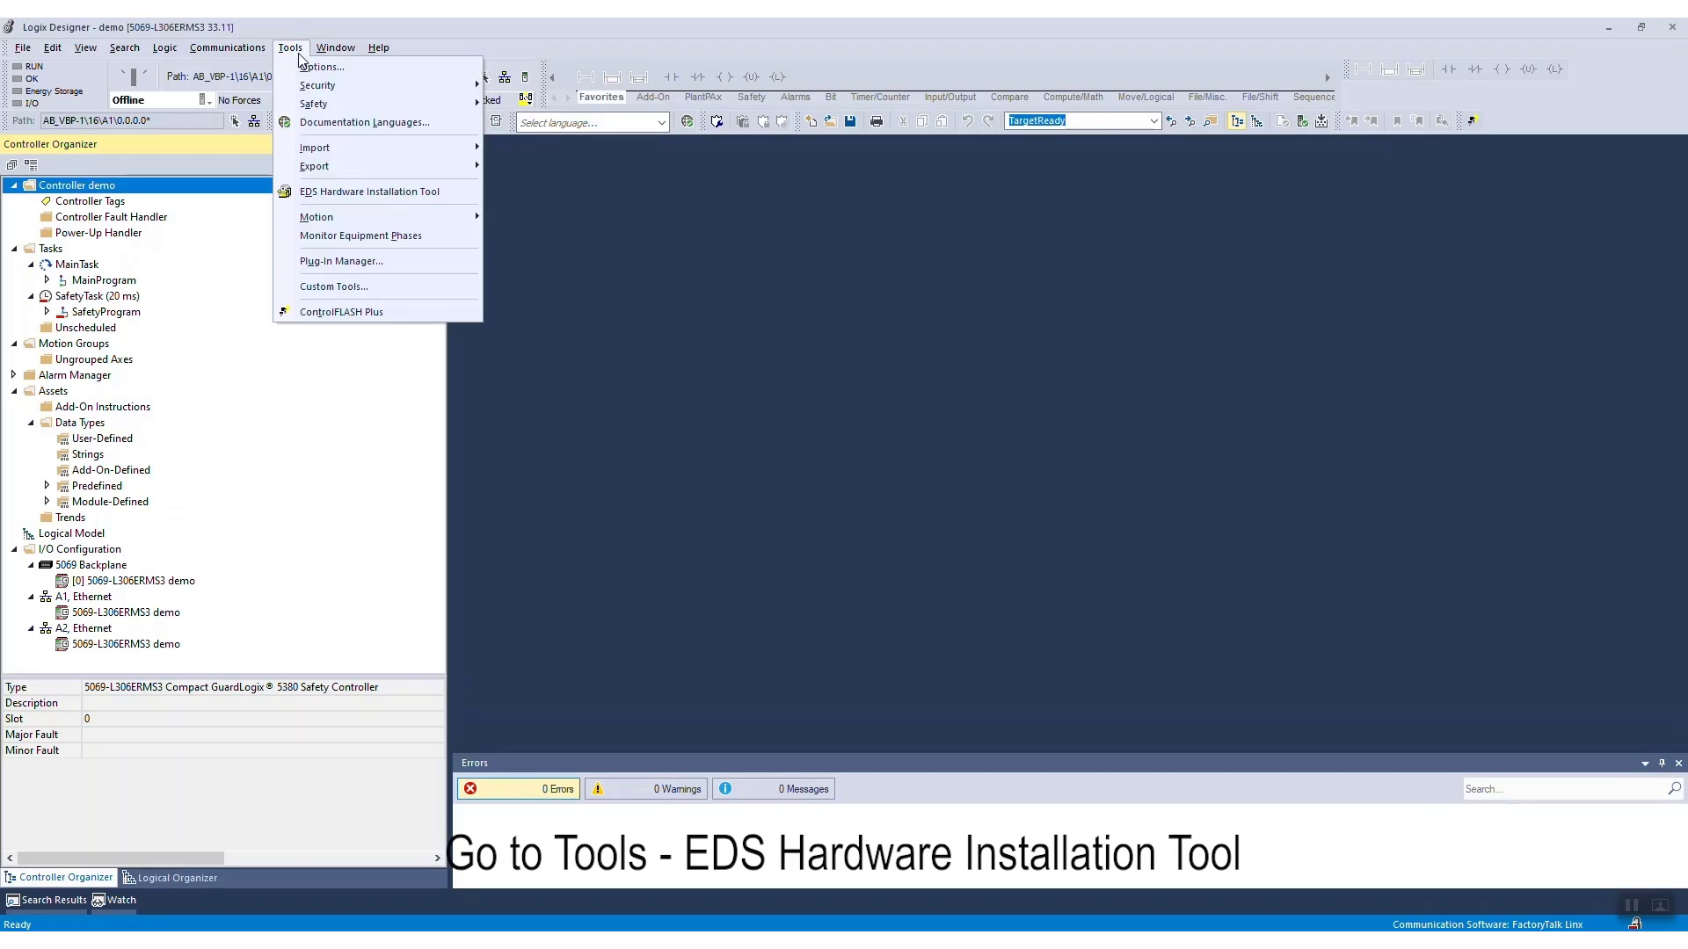
left_click(335, 195)
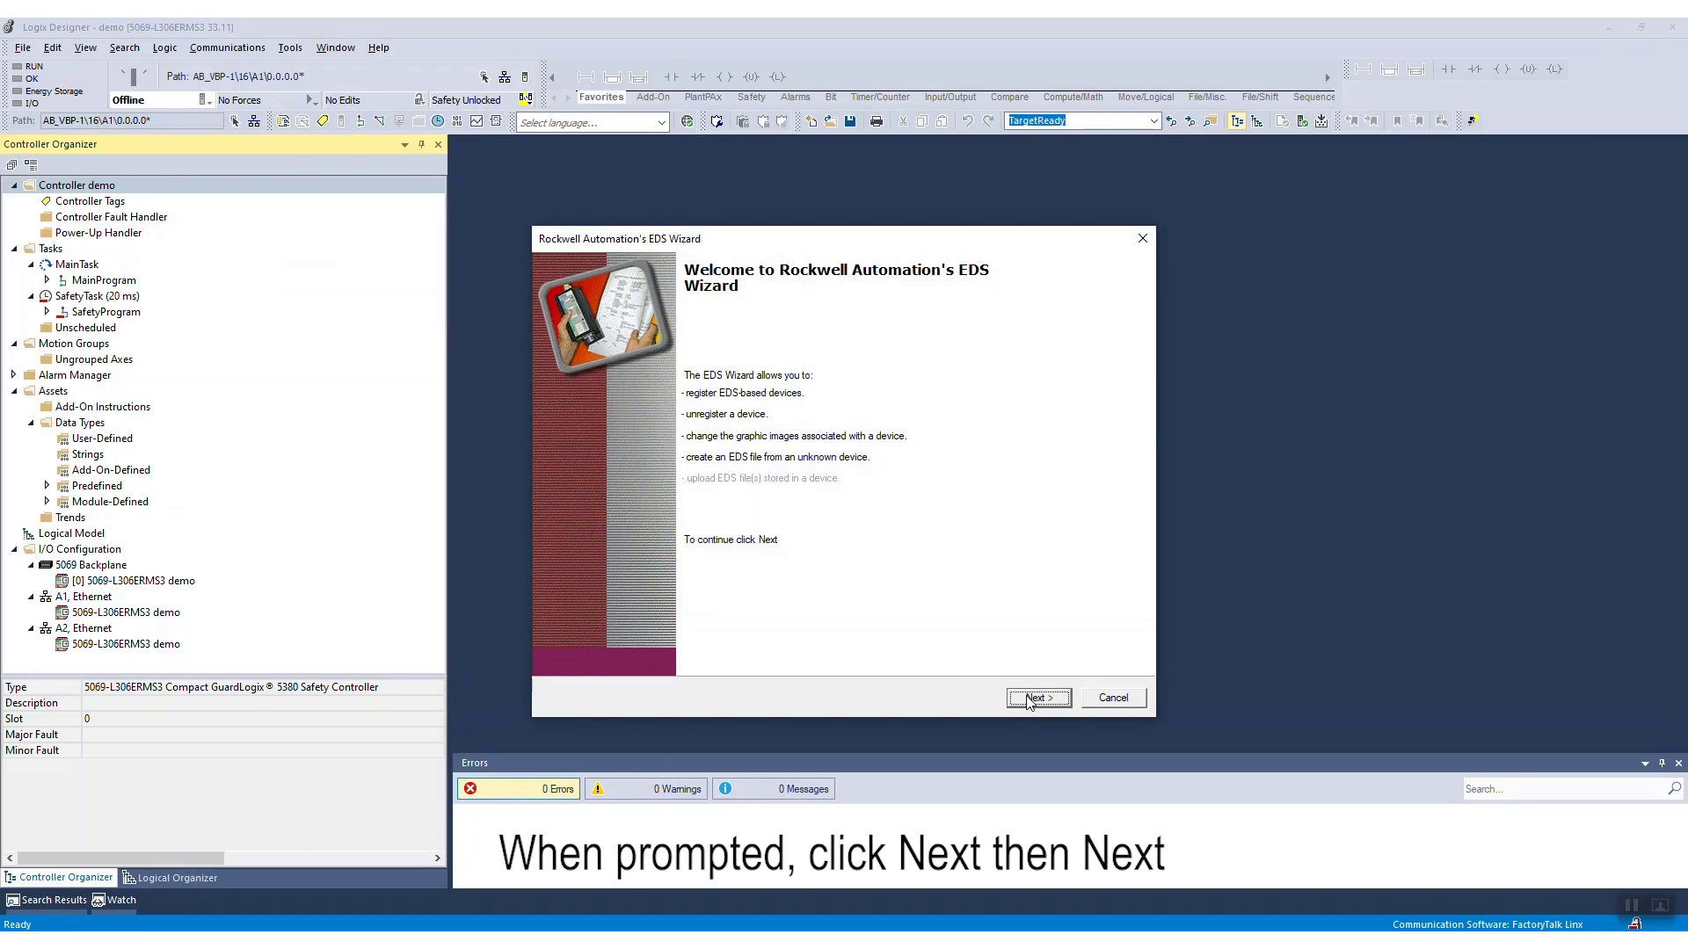
- Register the 00A10002003E0101.eds file as the FR-E800-E drive through the EDS Wizard
left_click(1034, 699)
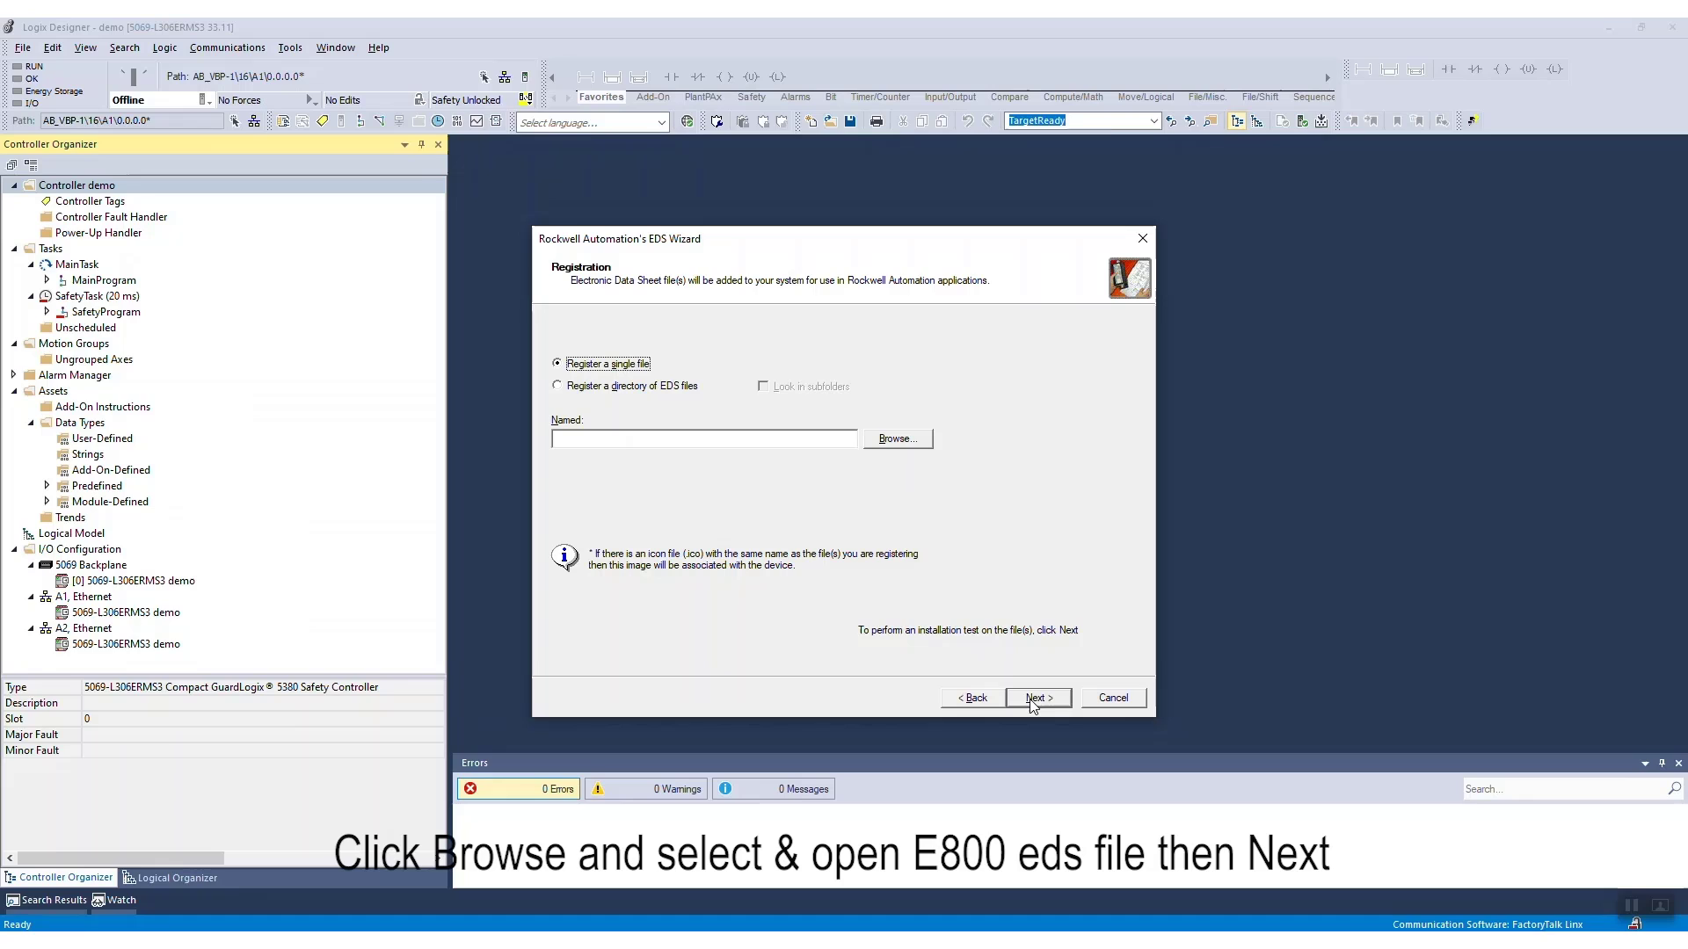
left_click(896, 439)
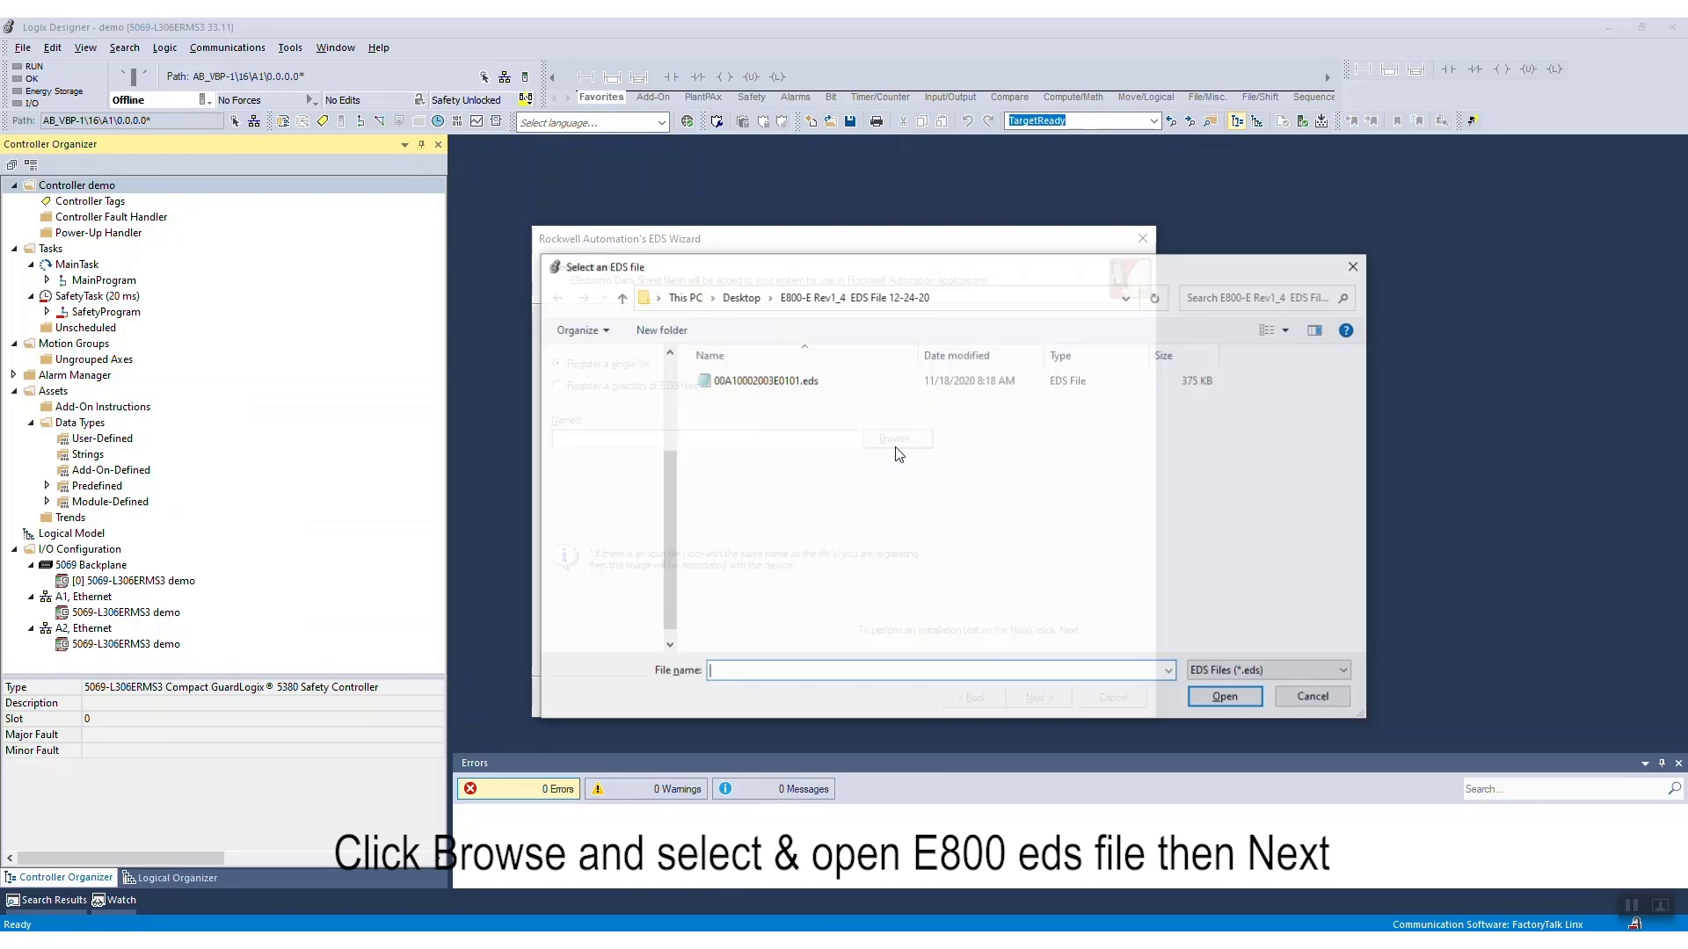
double_click(785, 386)
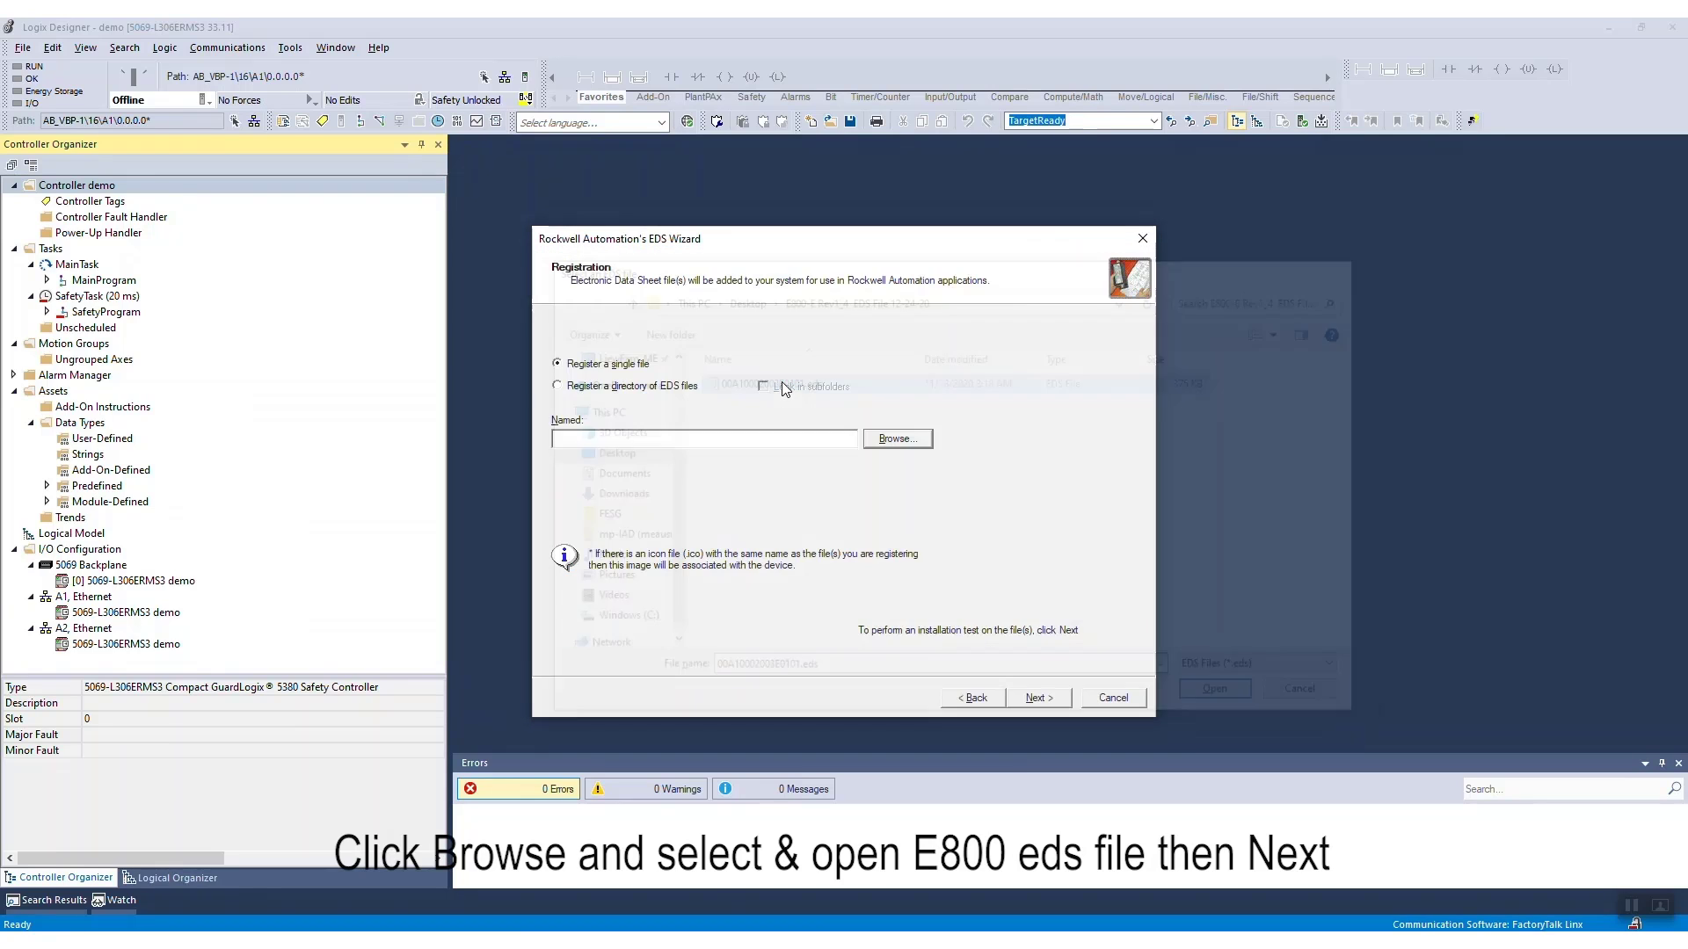
left_click(1037, 698)
left_click(1037, 698)
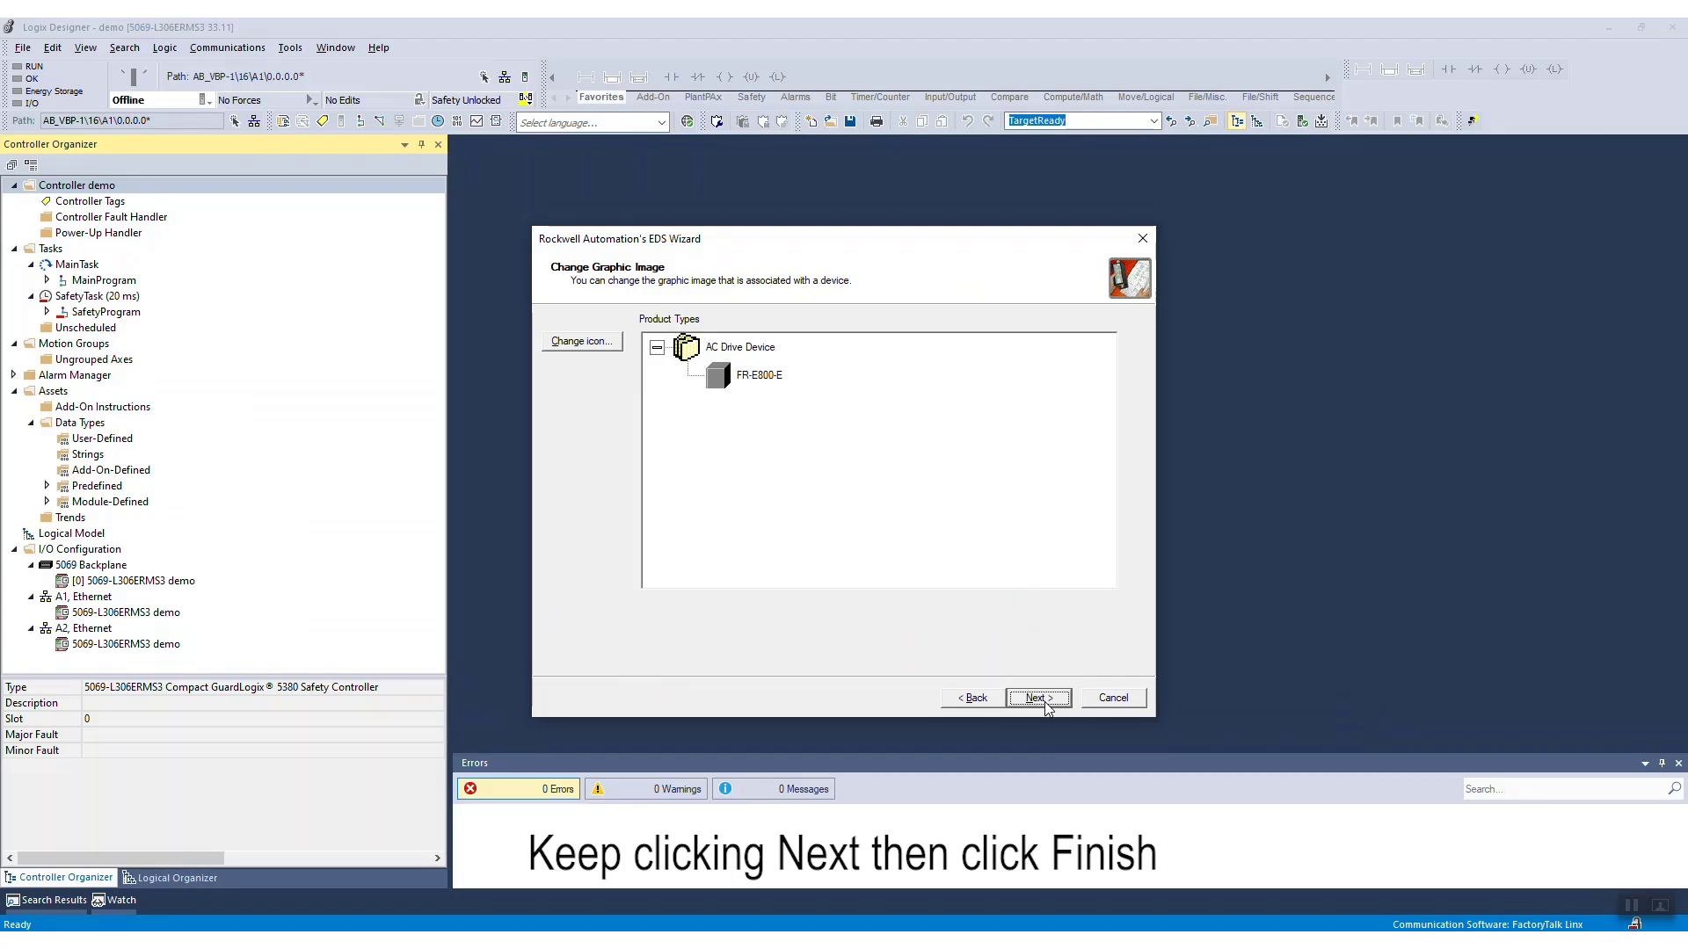
left_click(1044, 701)
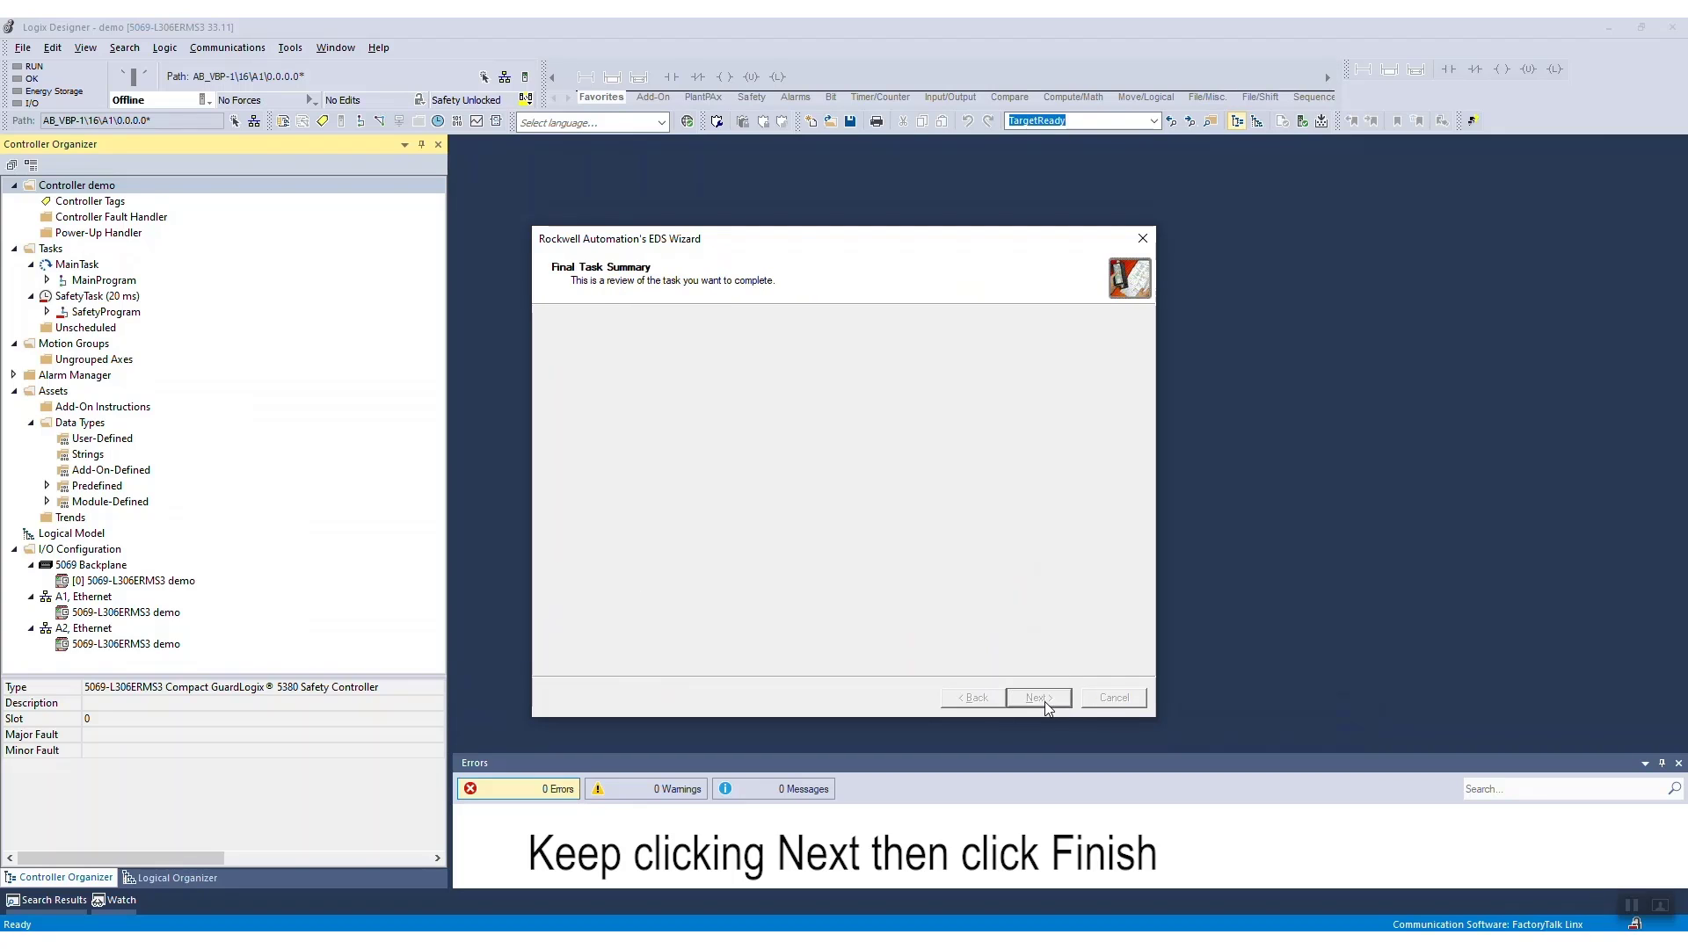
left_click(1044, 701)
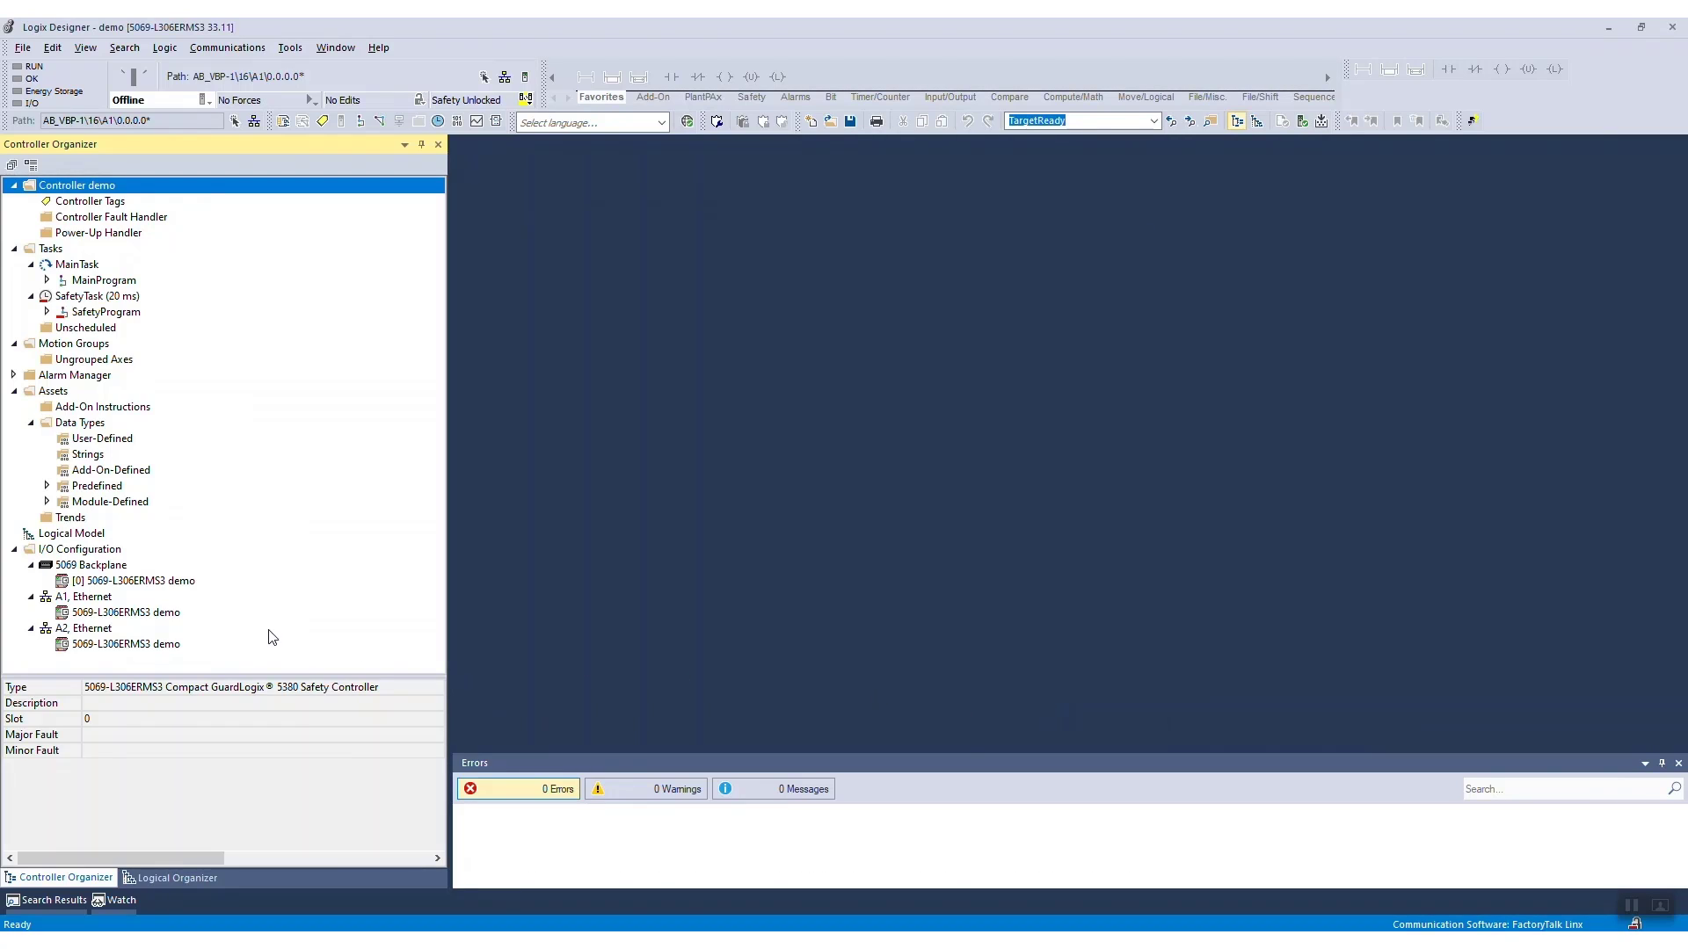
- Add a new module under A1, Ethernet, search the catalog for e800, and select FR-E800-E
right_click(98, 602)
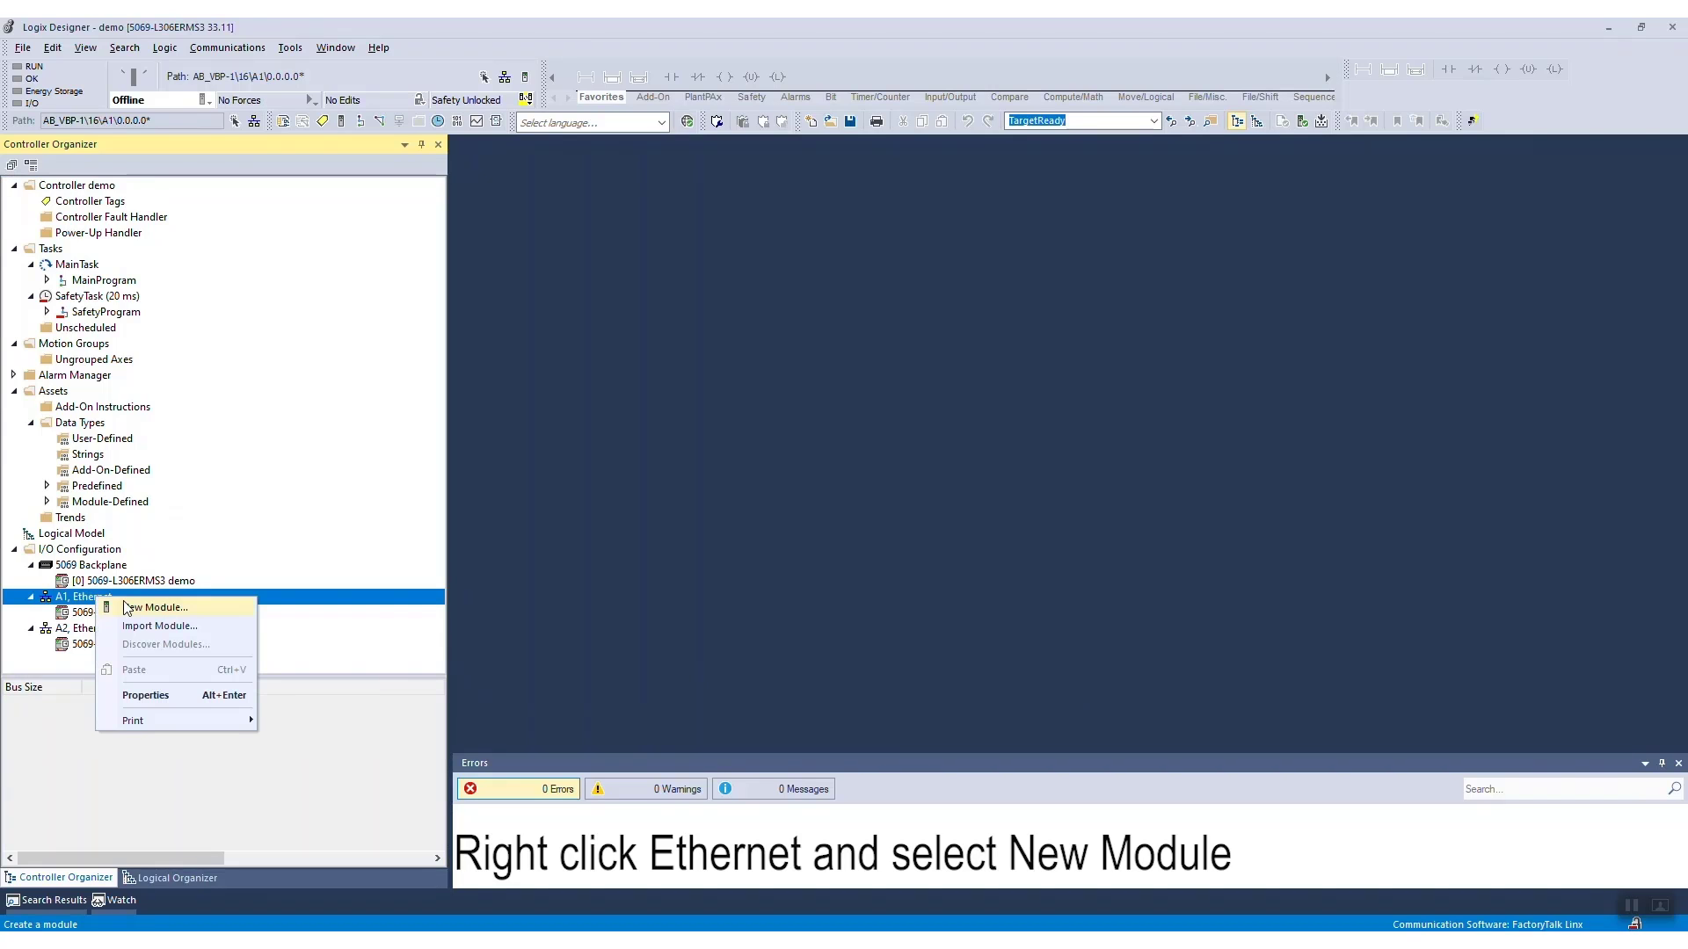
left_click(128, 609)
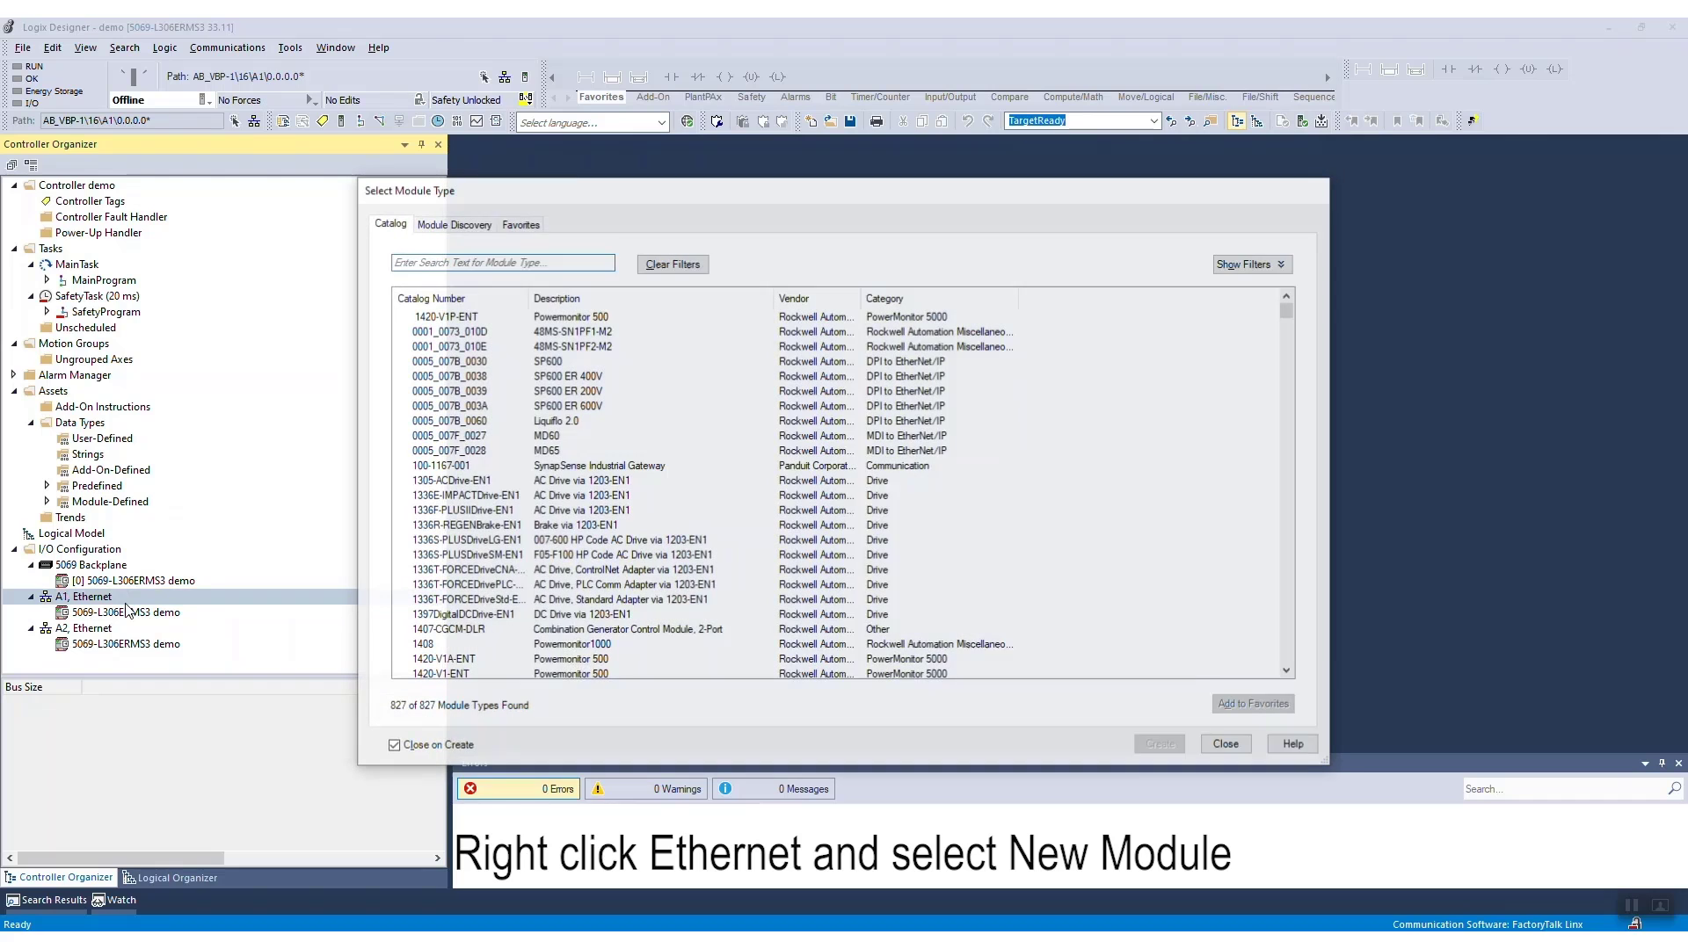
left_click(570, 263)
type("e")
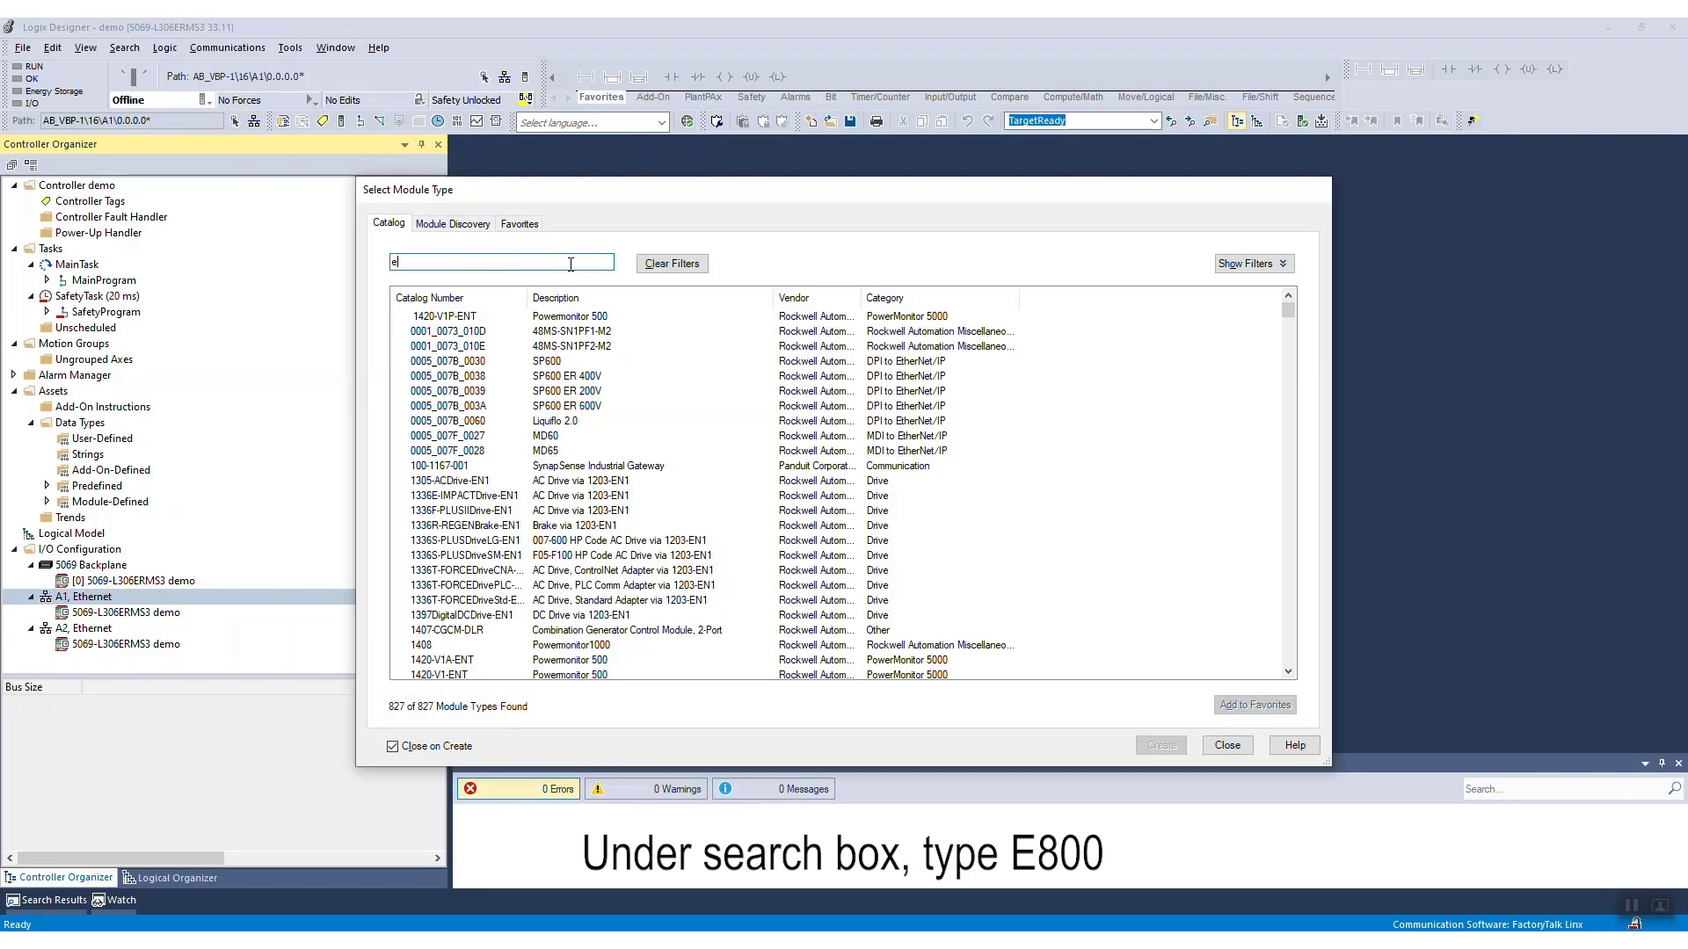
type("800")
left_click(563, 316)
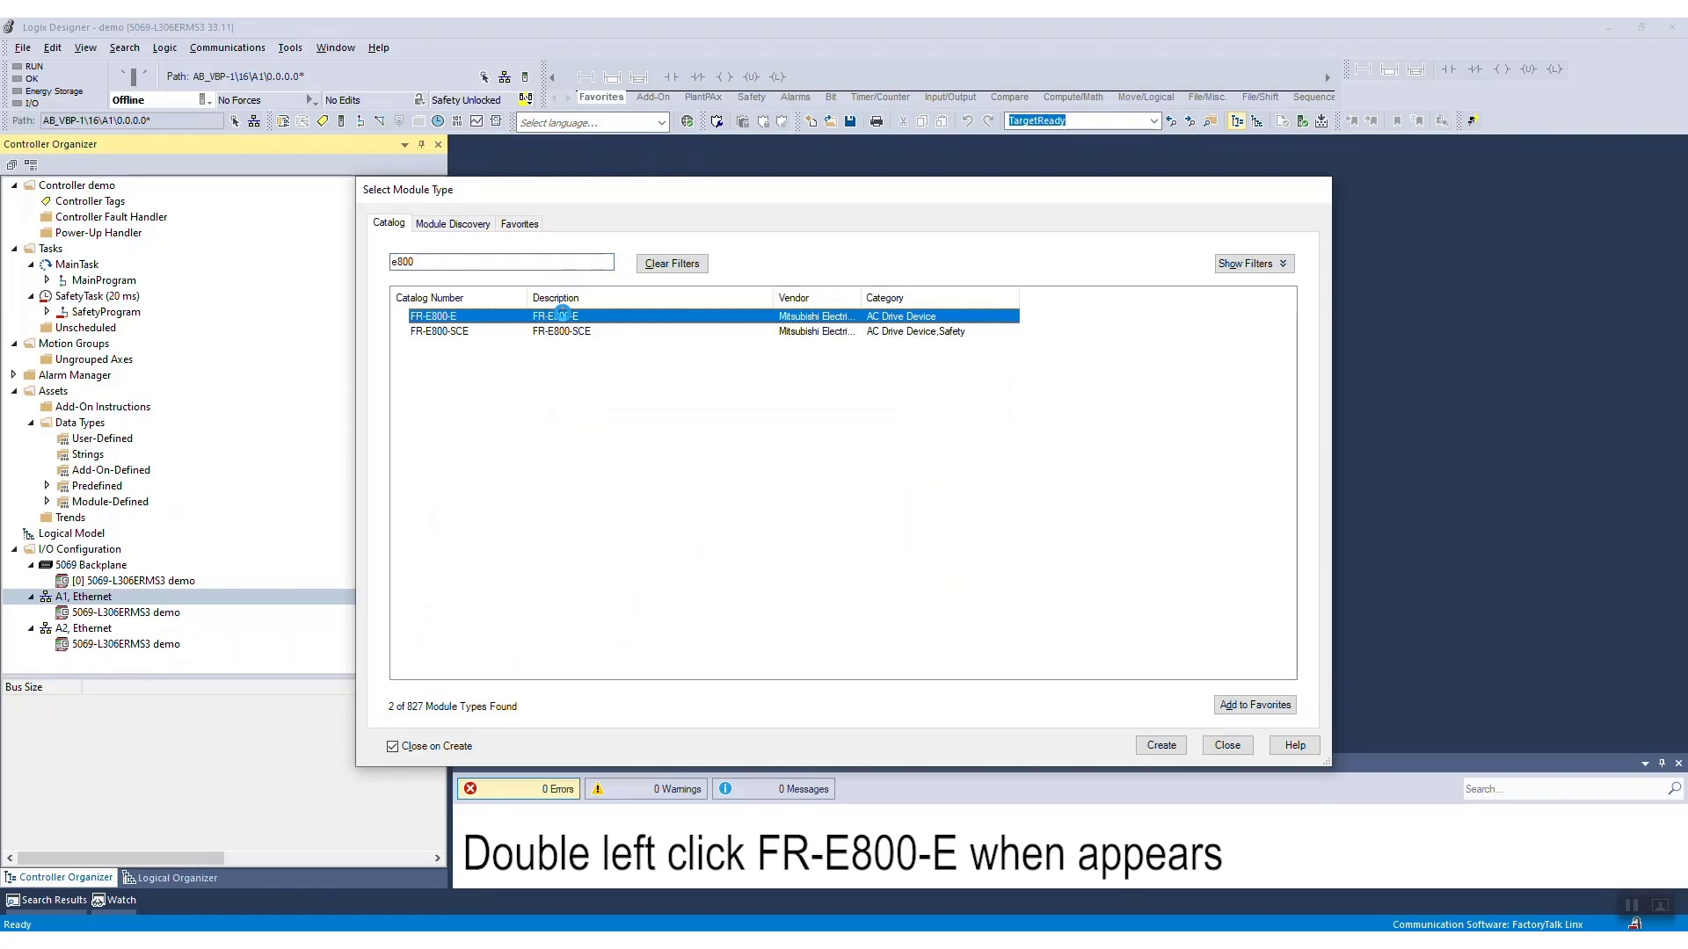
- Create the FR-E800-E module named E800_E at private address 192.168.1.5 and open its module definition
double_click(562, 316)
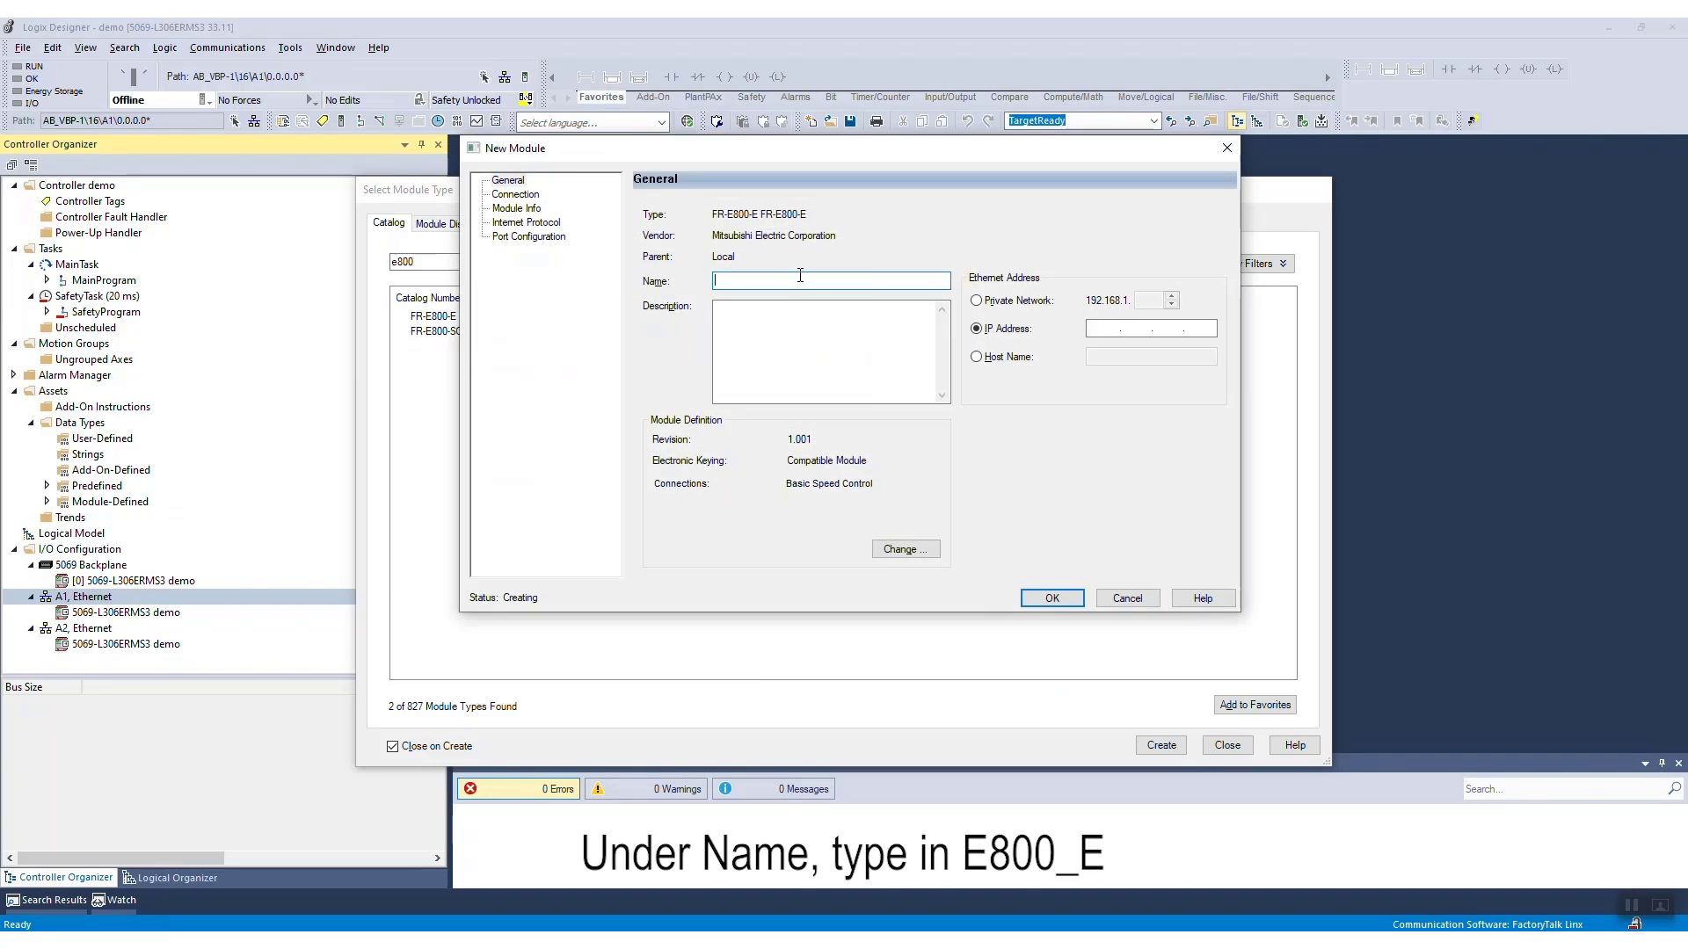
type("E800_E")
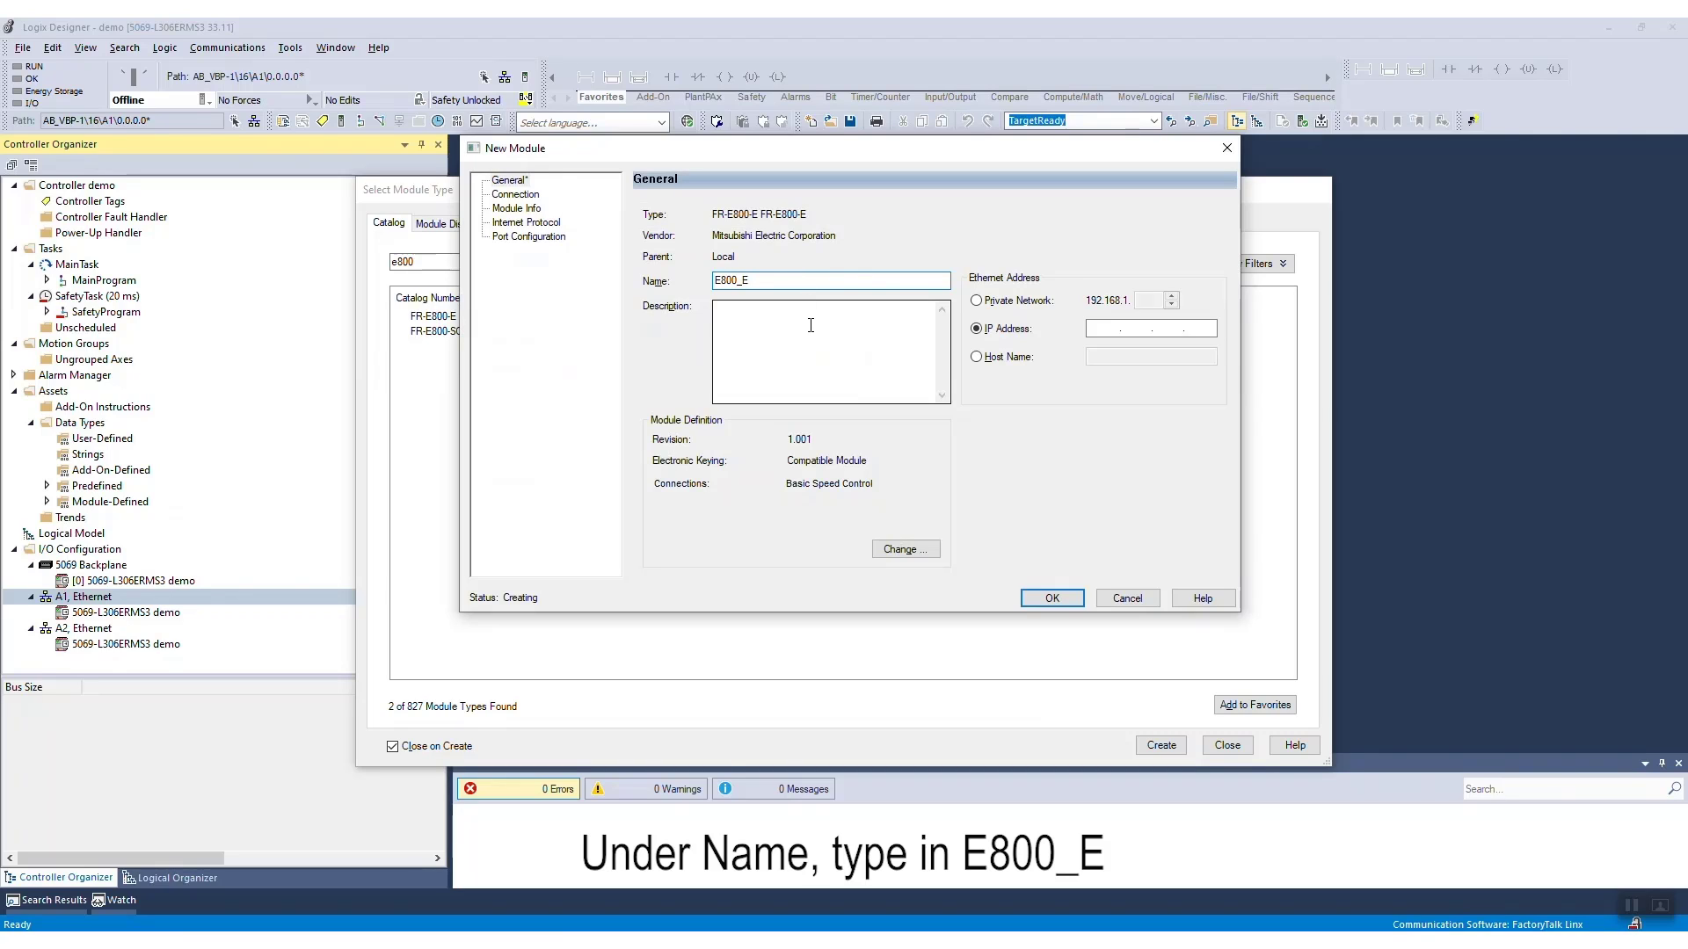
left_click(997, 303)
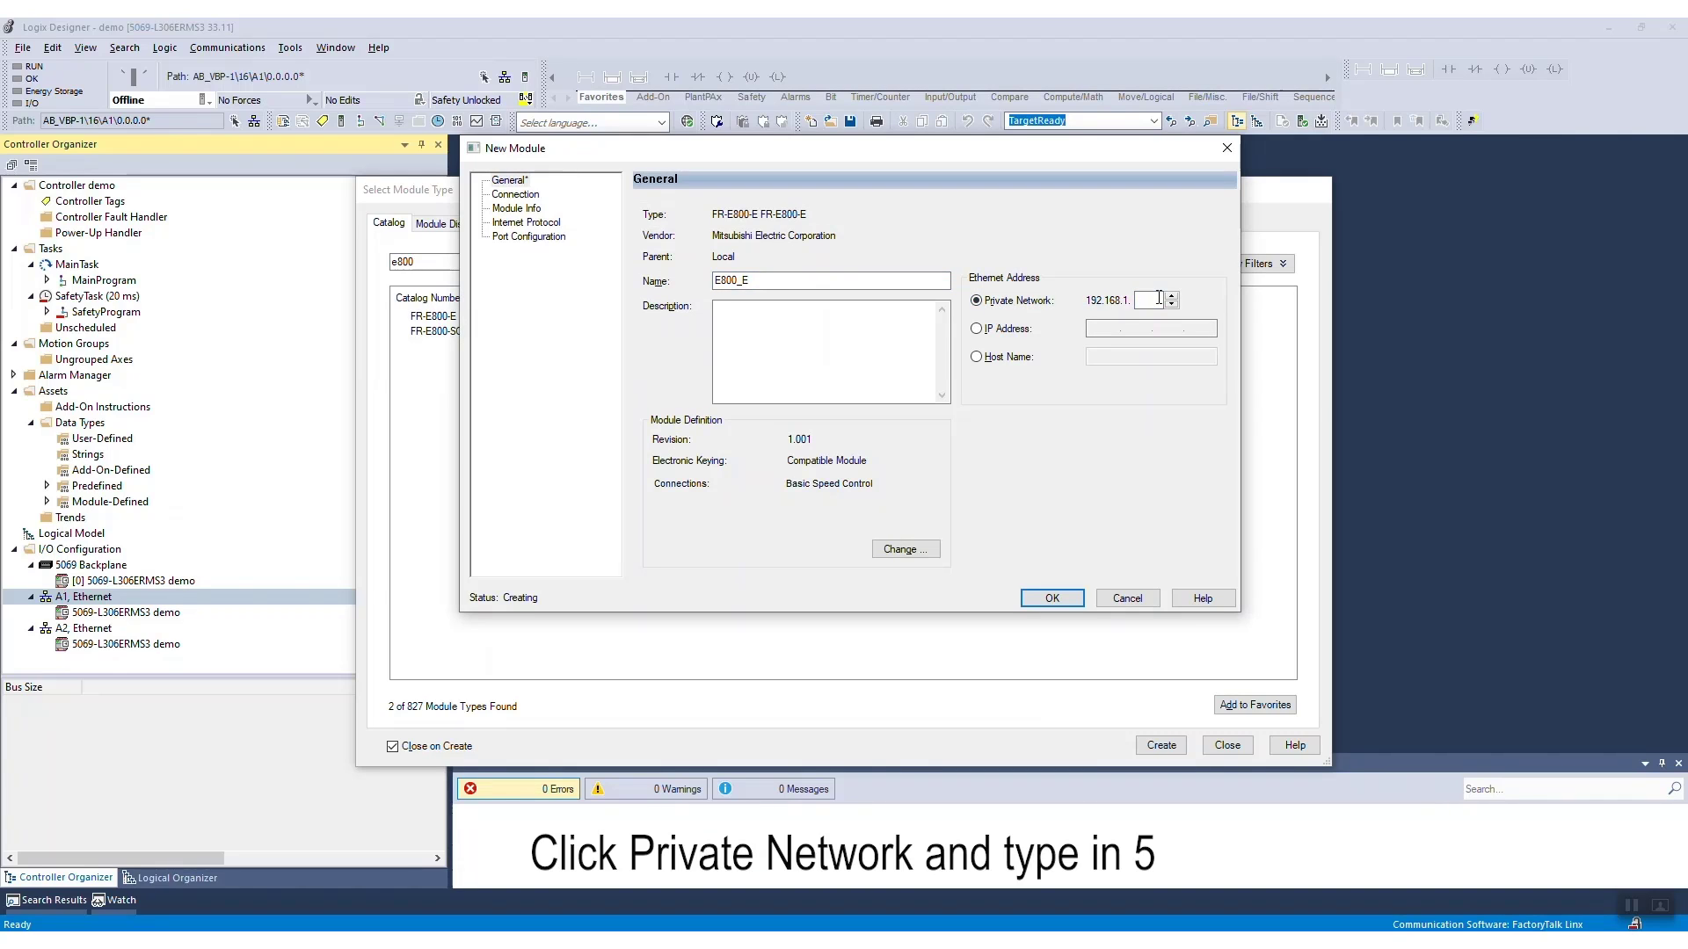
type("5")
left_click(897, 553)
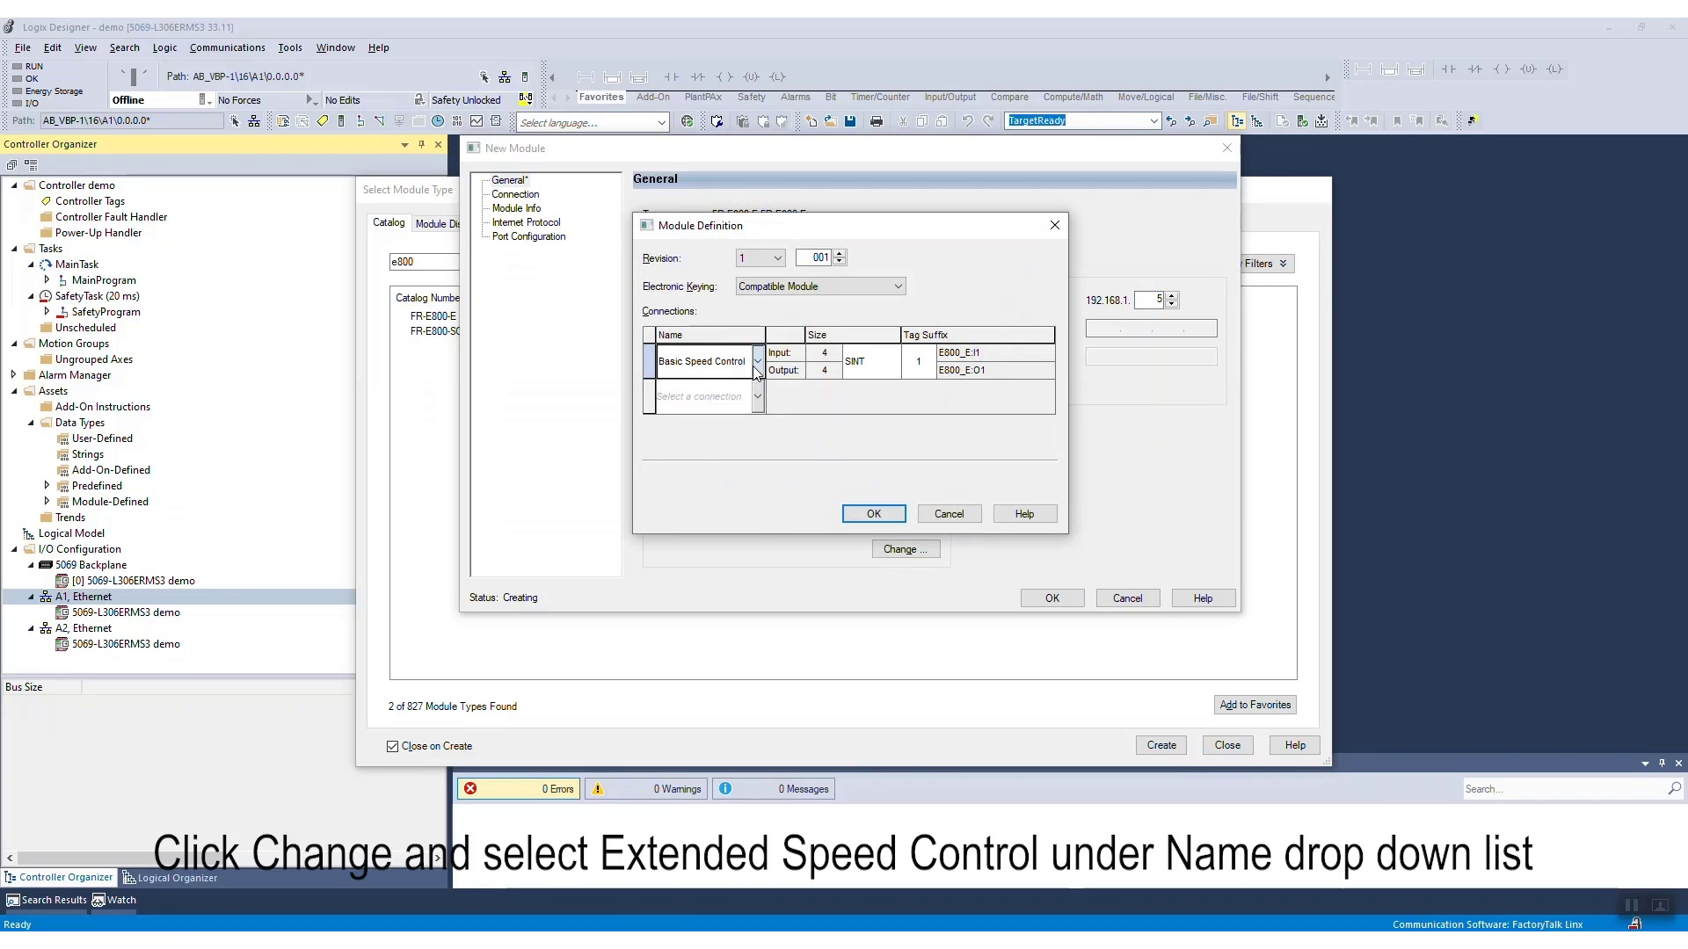
- Change the E800_E connection to Extended Speed Control with INT data size and accept the change
left_click(755, 363)
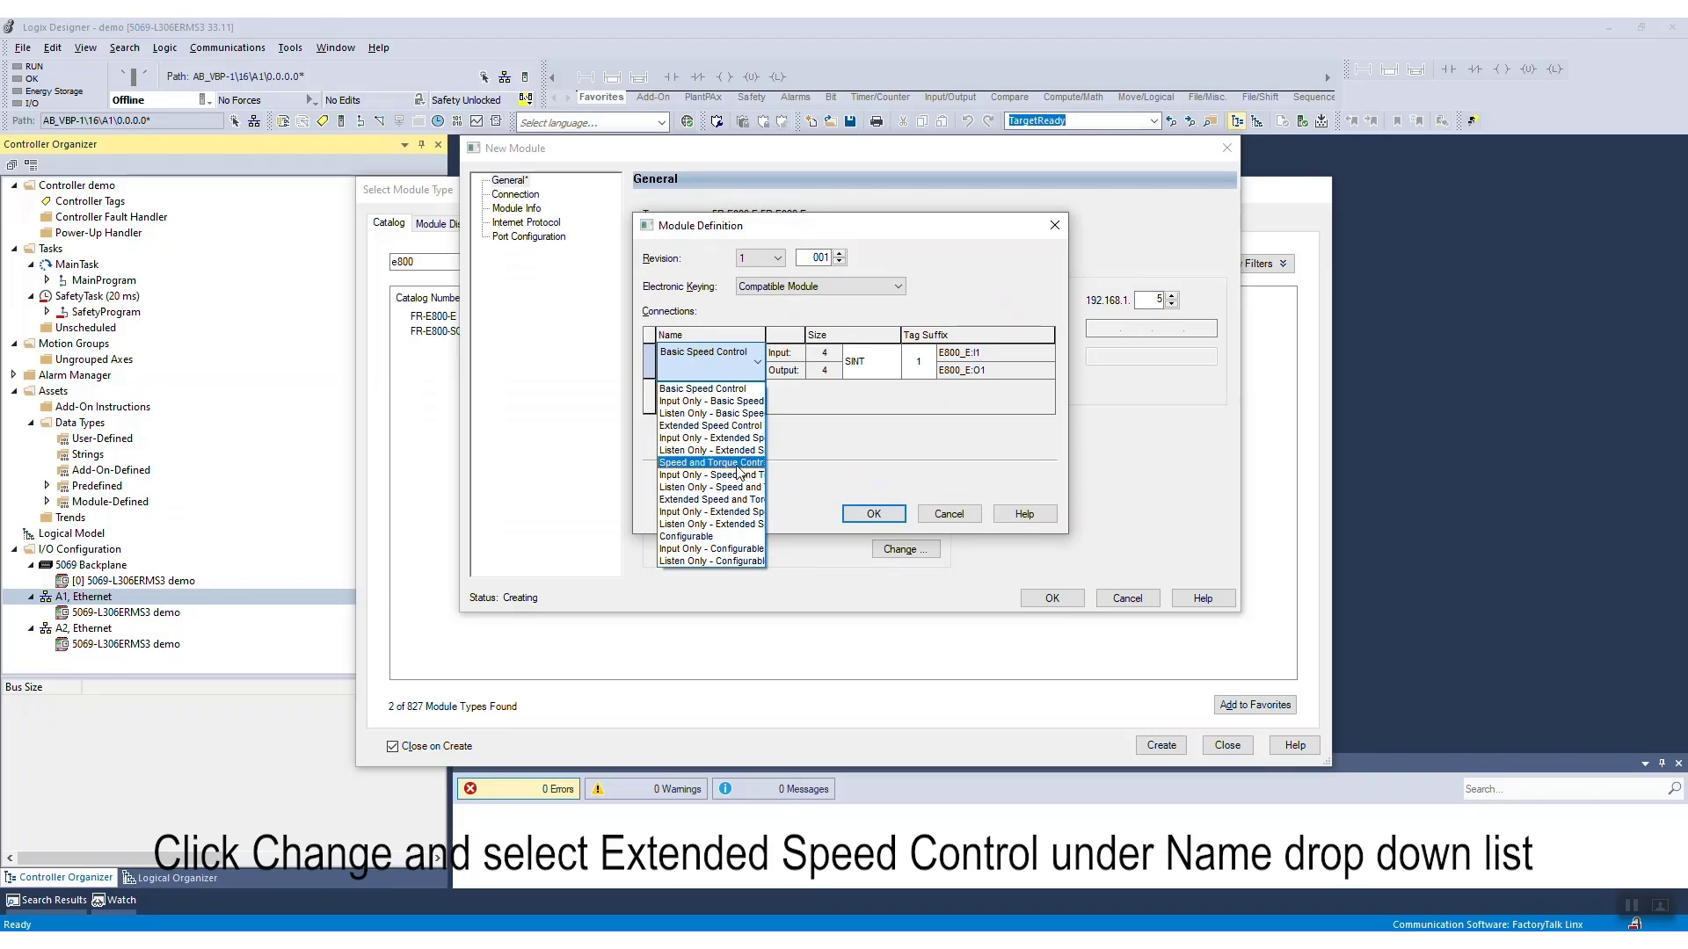
left_click(734, 427)
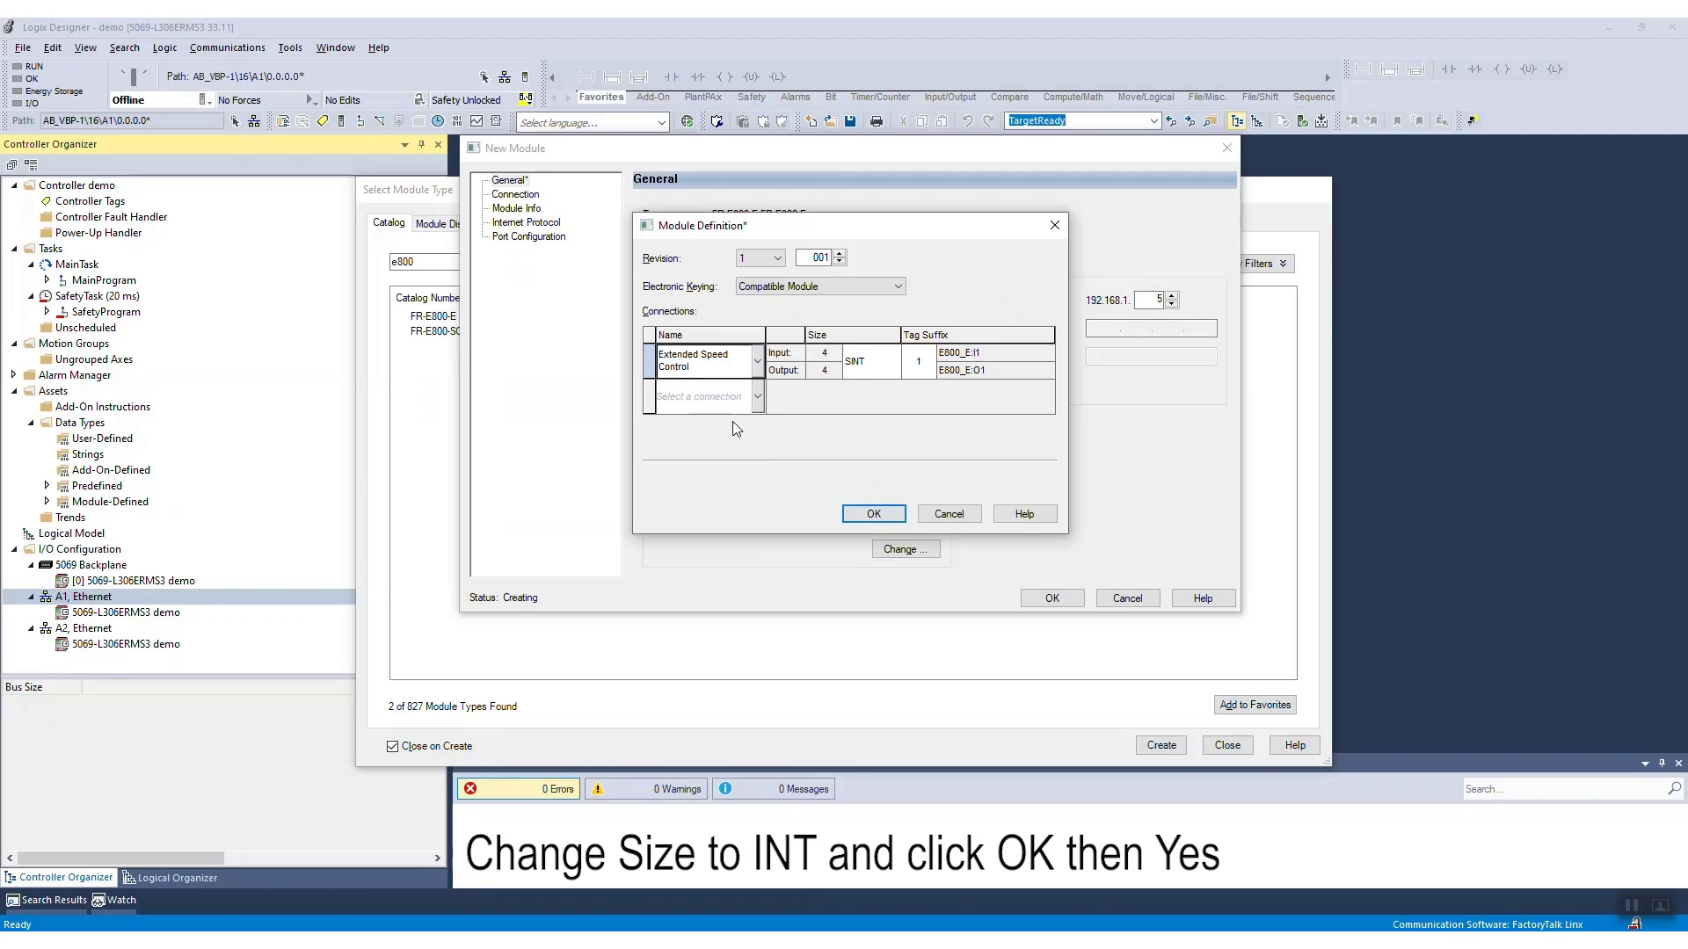
left_click(859, 368)
left_click(858, 401)
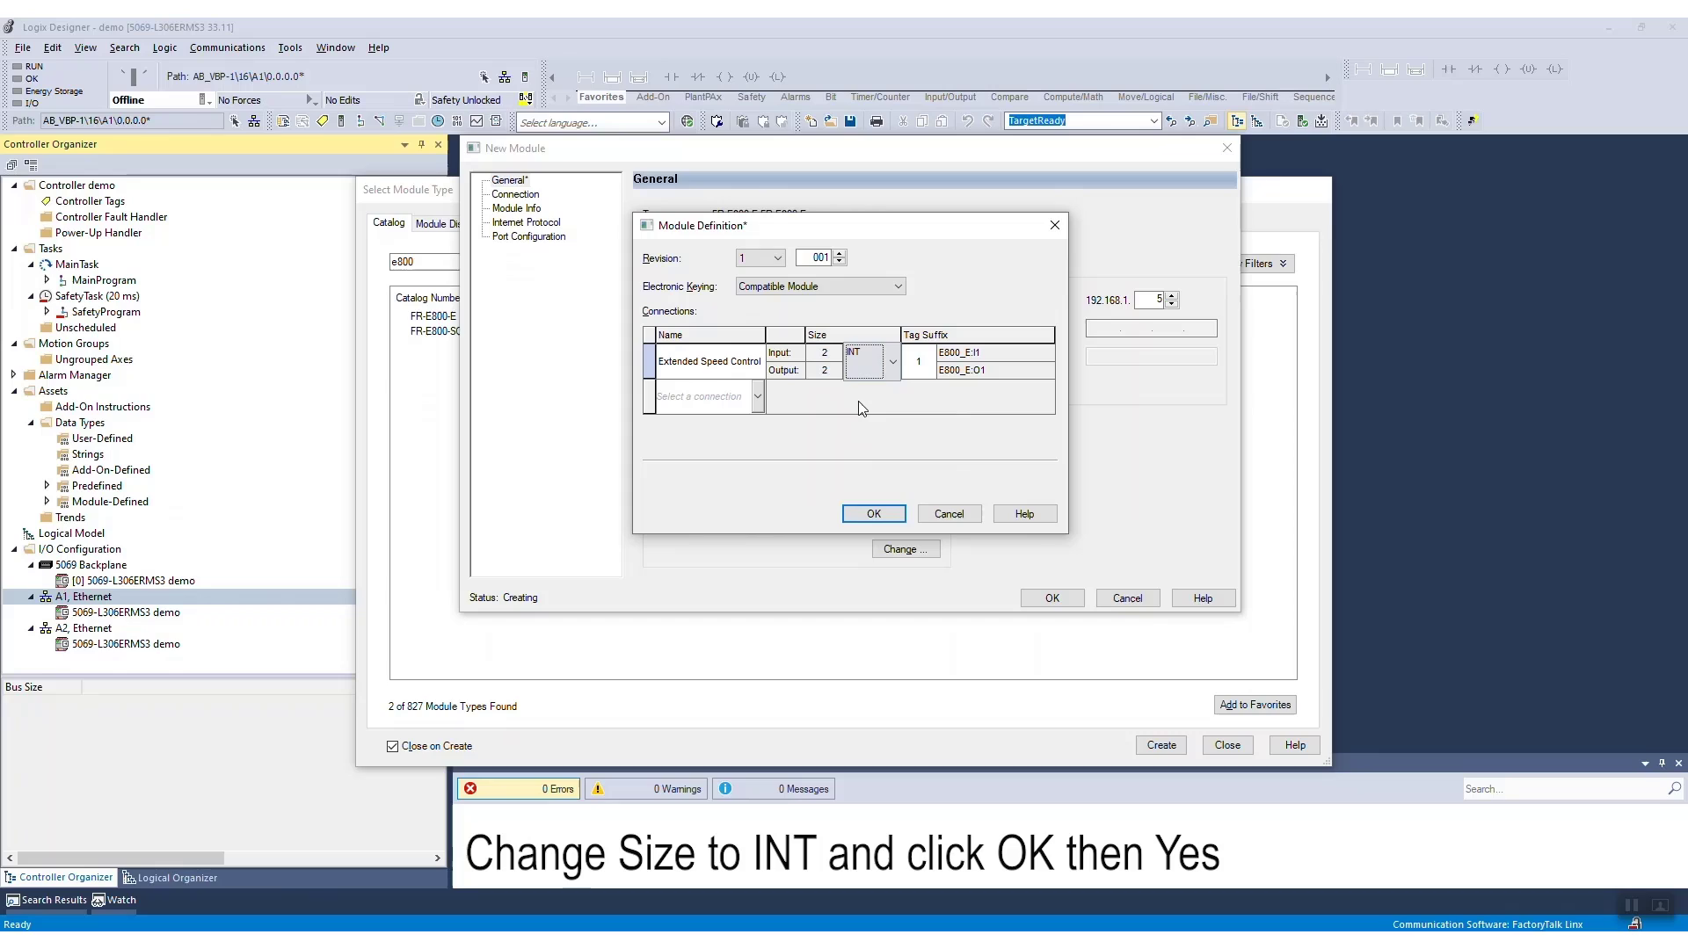
left_click(871, 514)
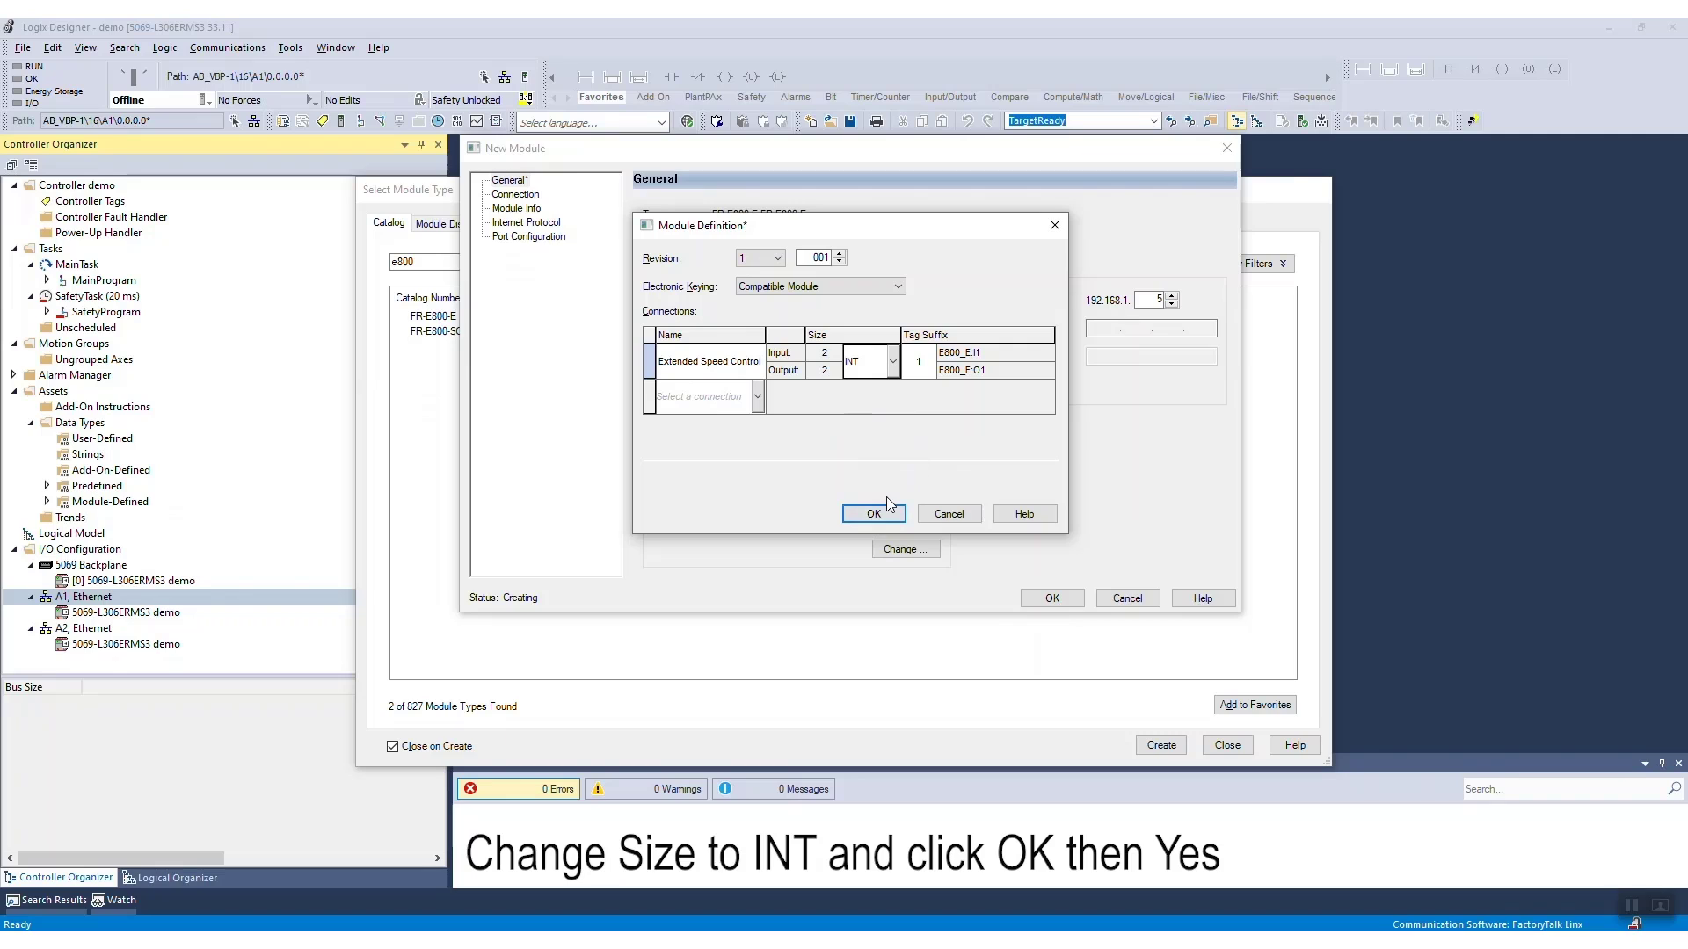
left_click(874, 513)
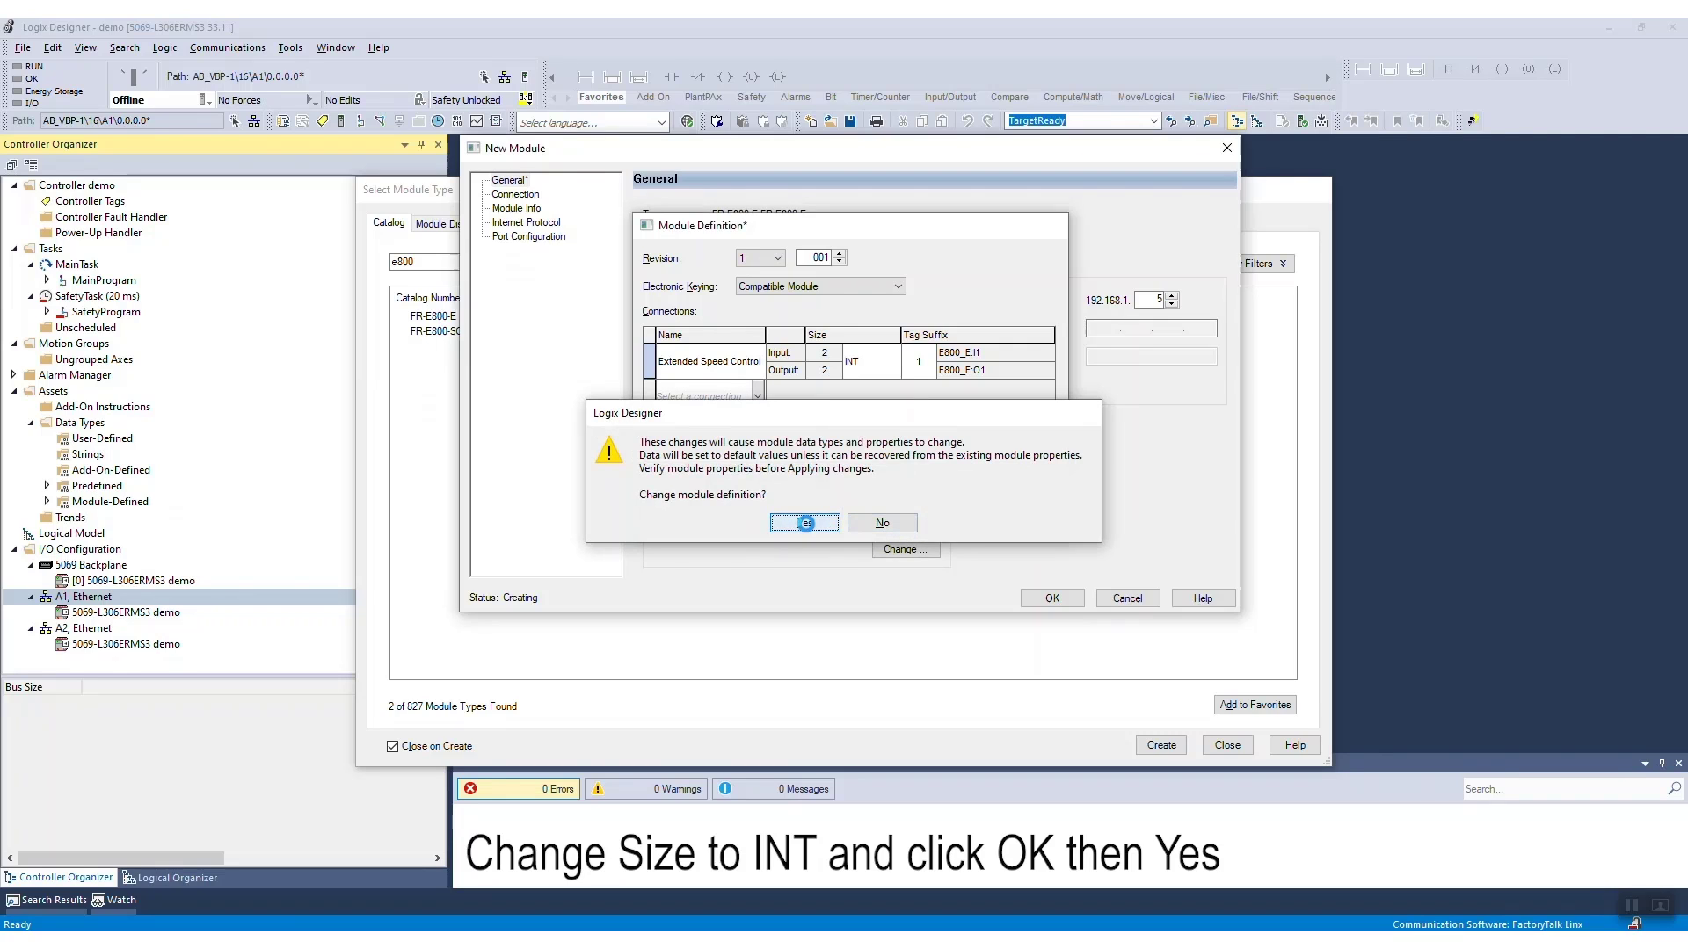
left_click(806, 523)
left_click(521, 195)
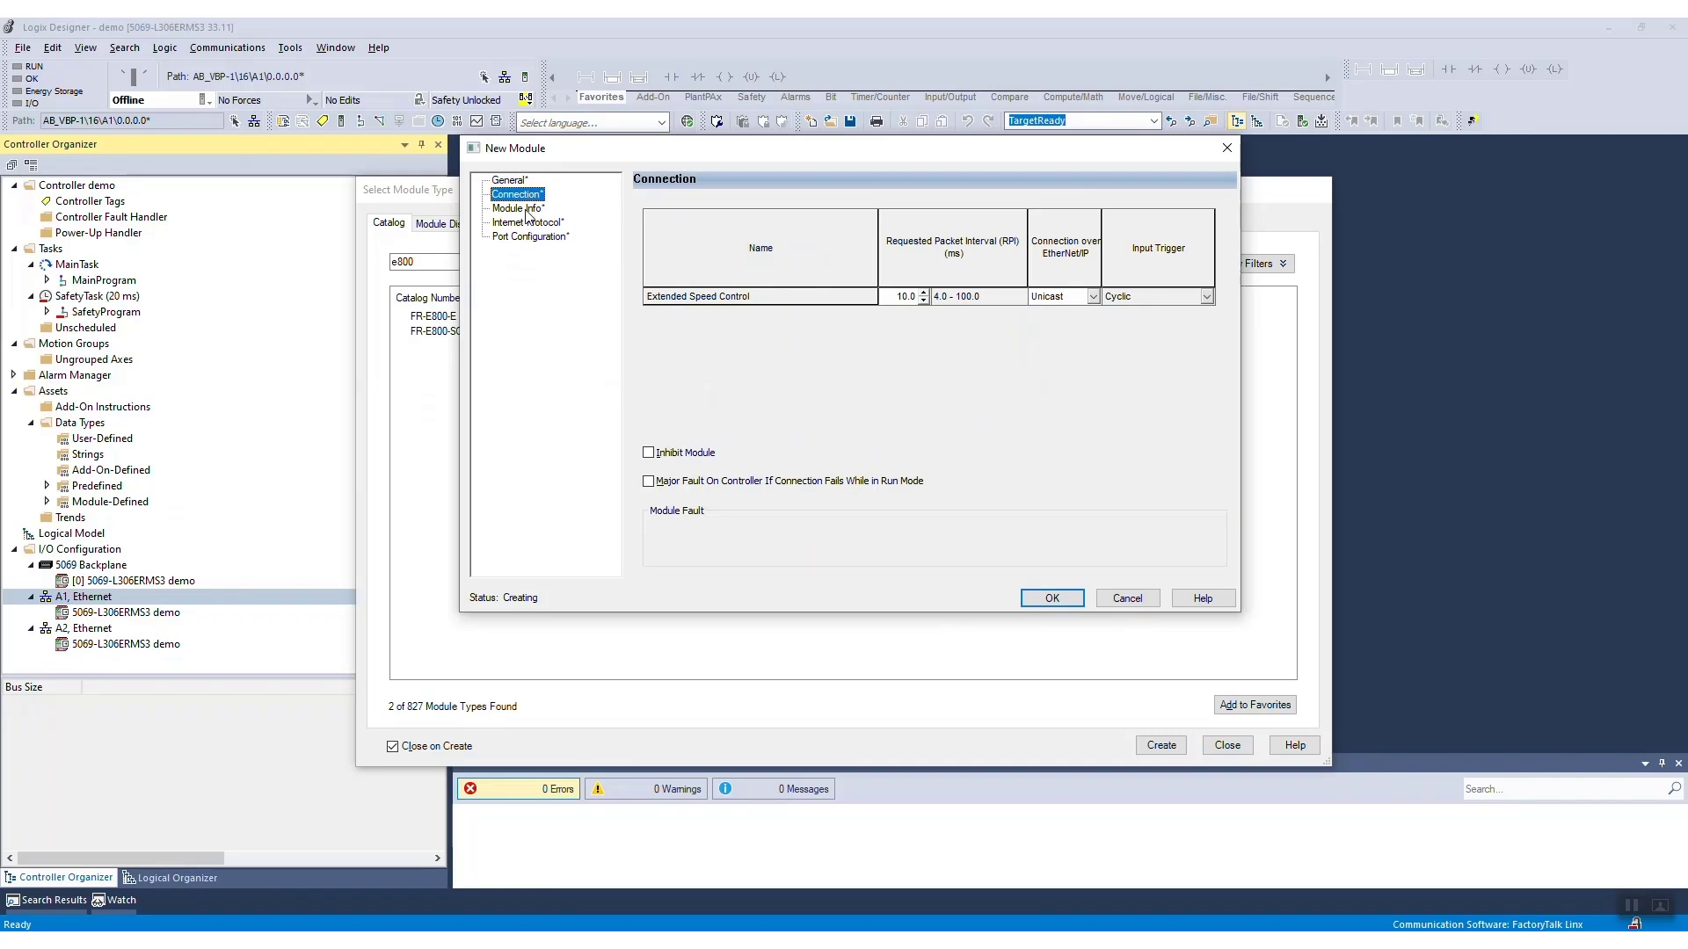
- Check the E800_E Module Info, Internet Protocol and Port Configuration pages, create the module, and view its controller tags
left_click(527, 211)
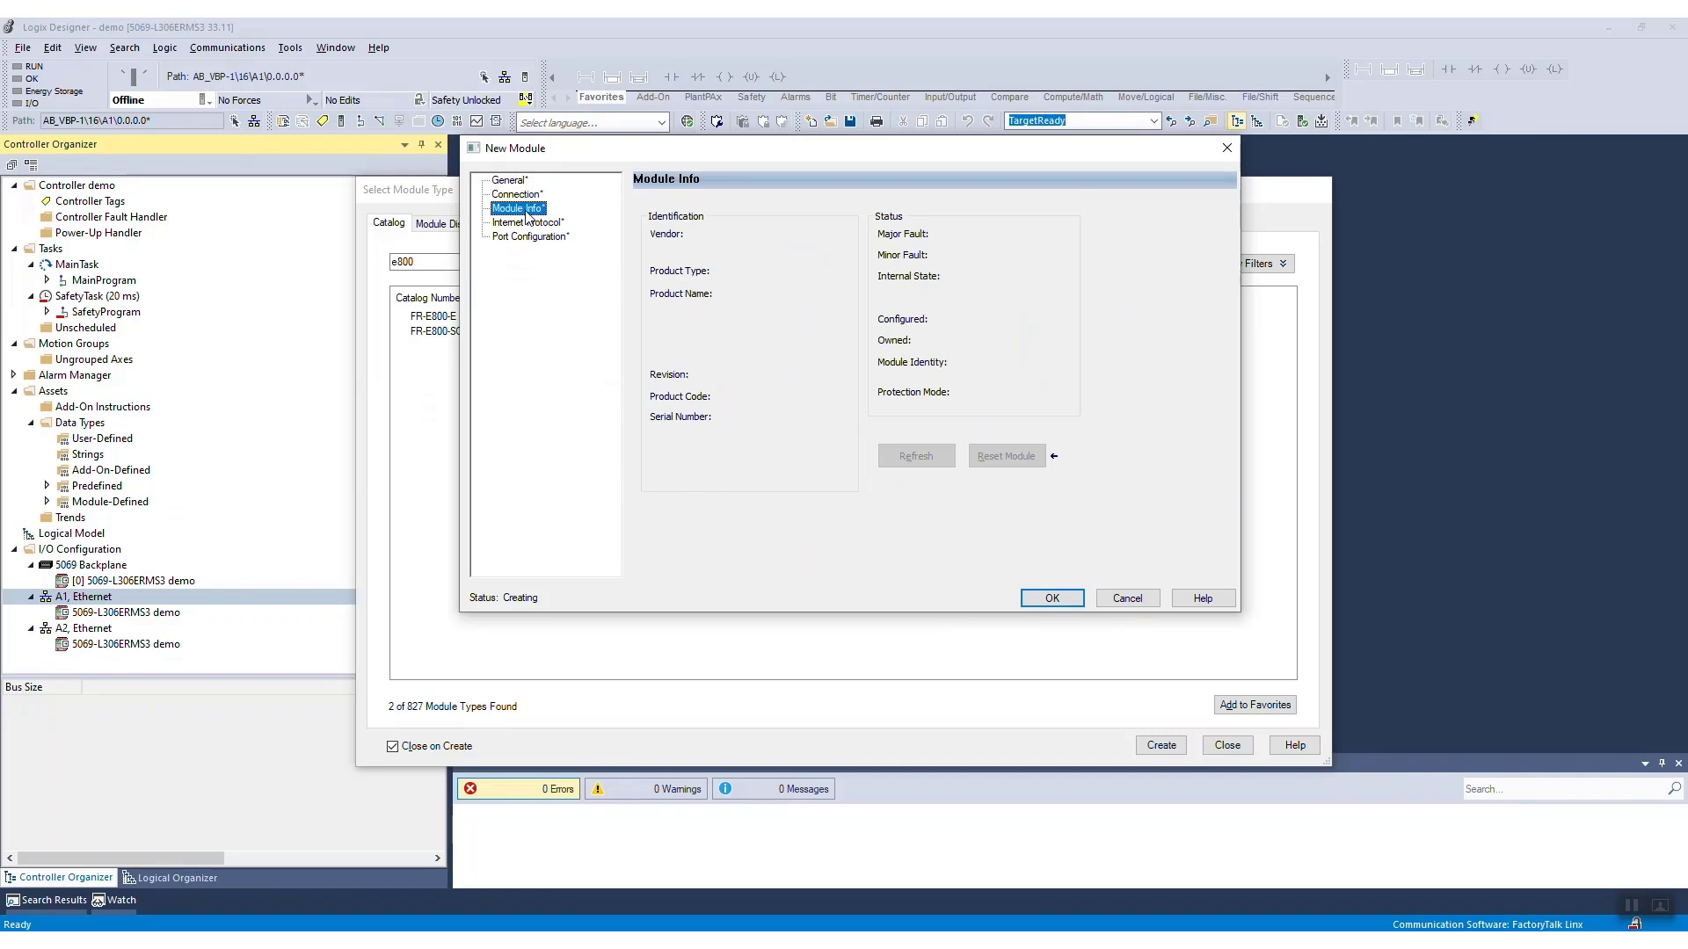
left_click(526, 223)
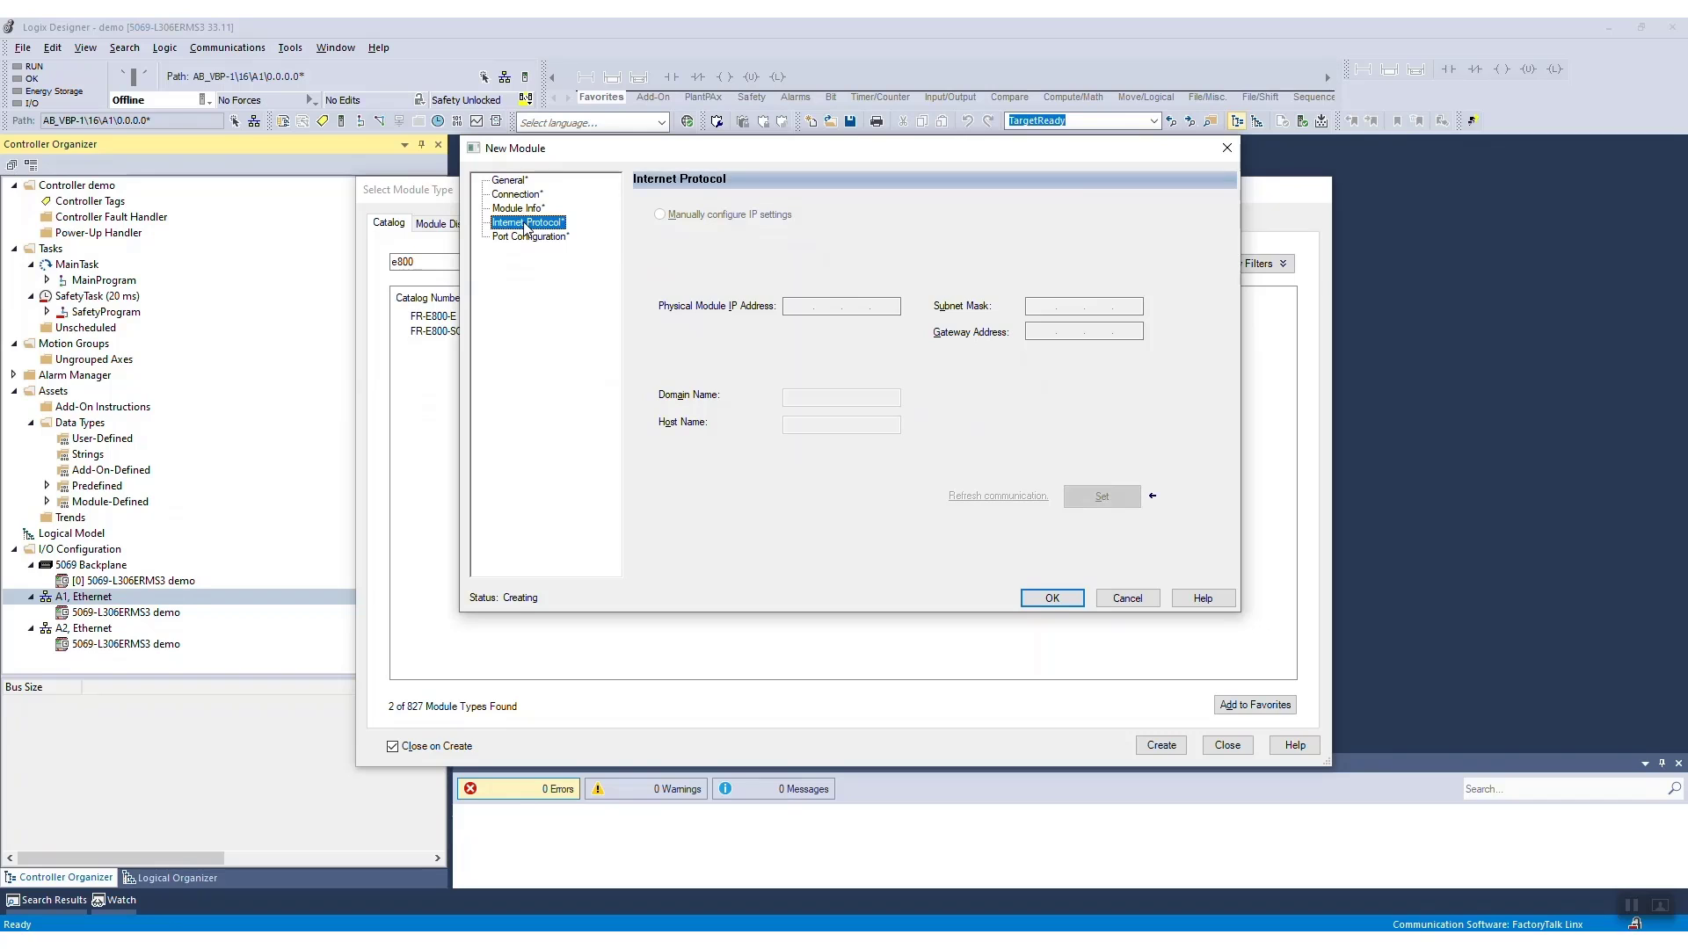
left_click(524, 239)
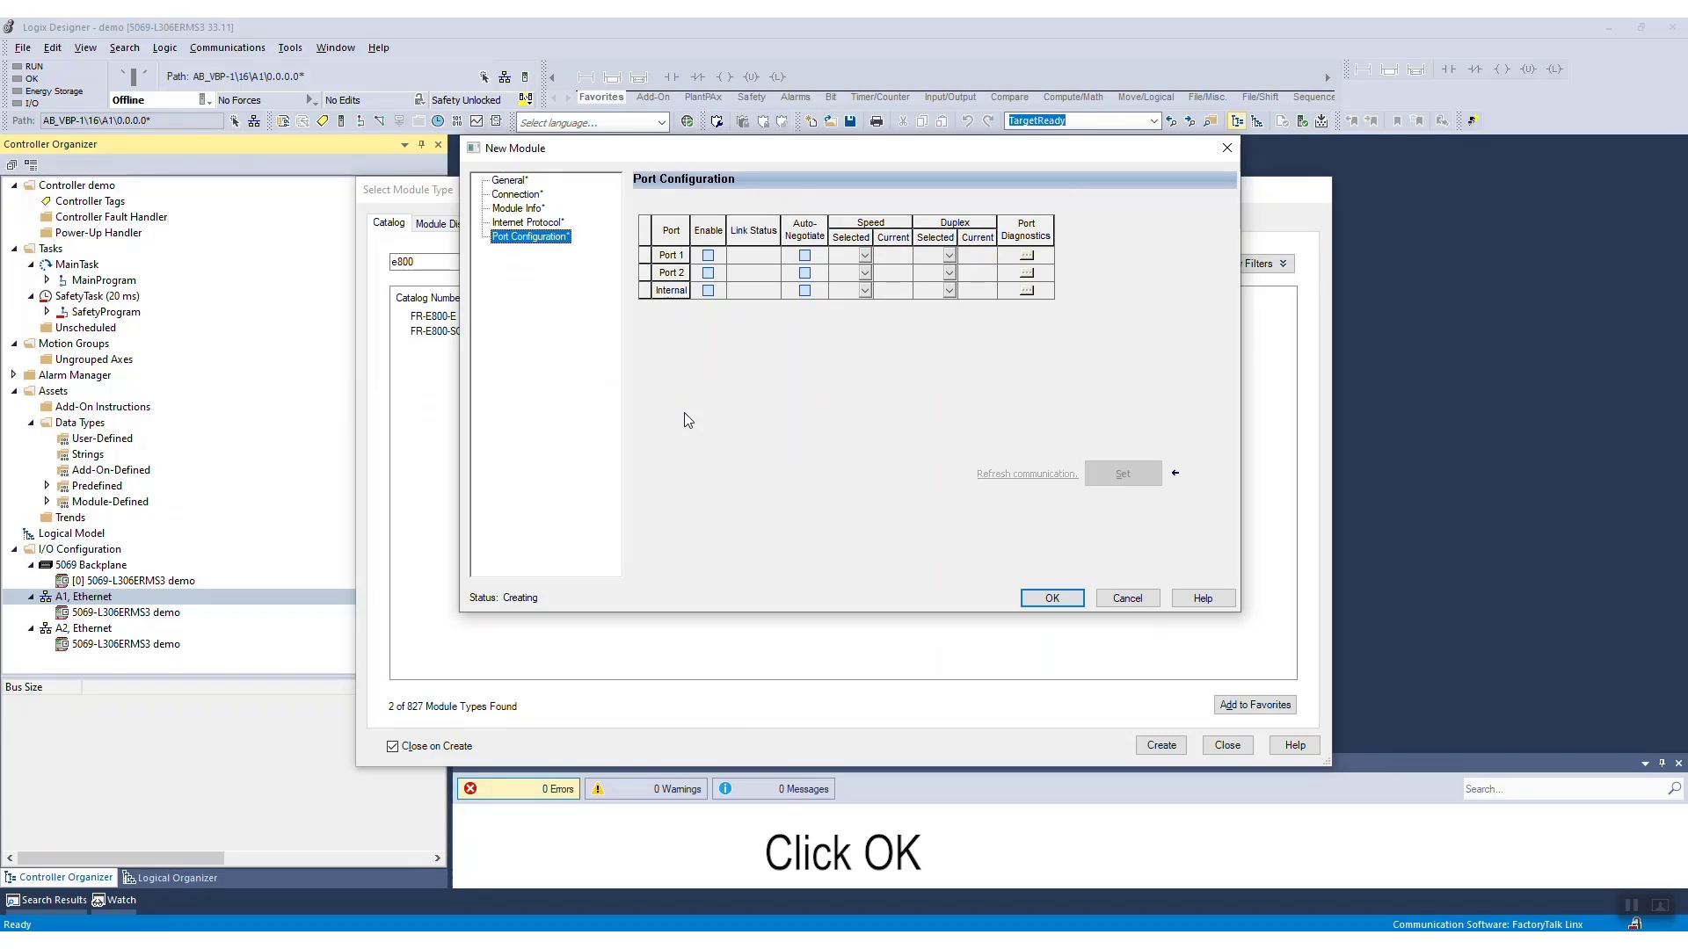
left_click(1052, 599)
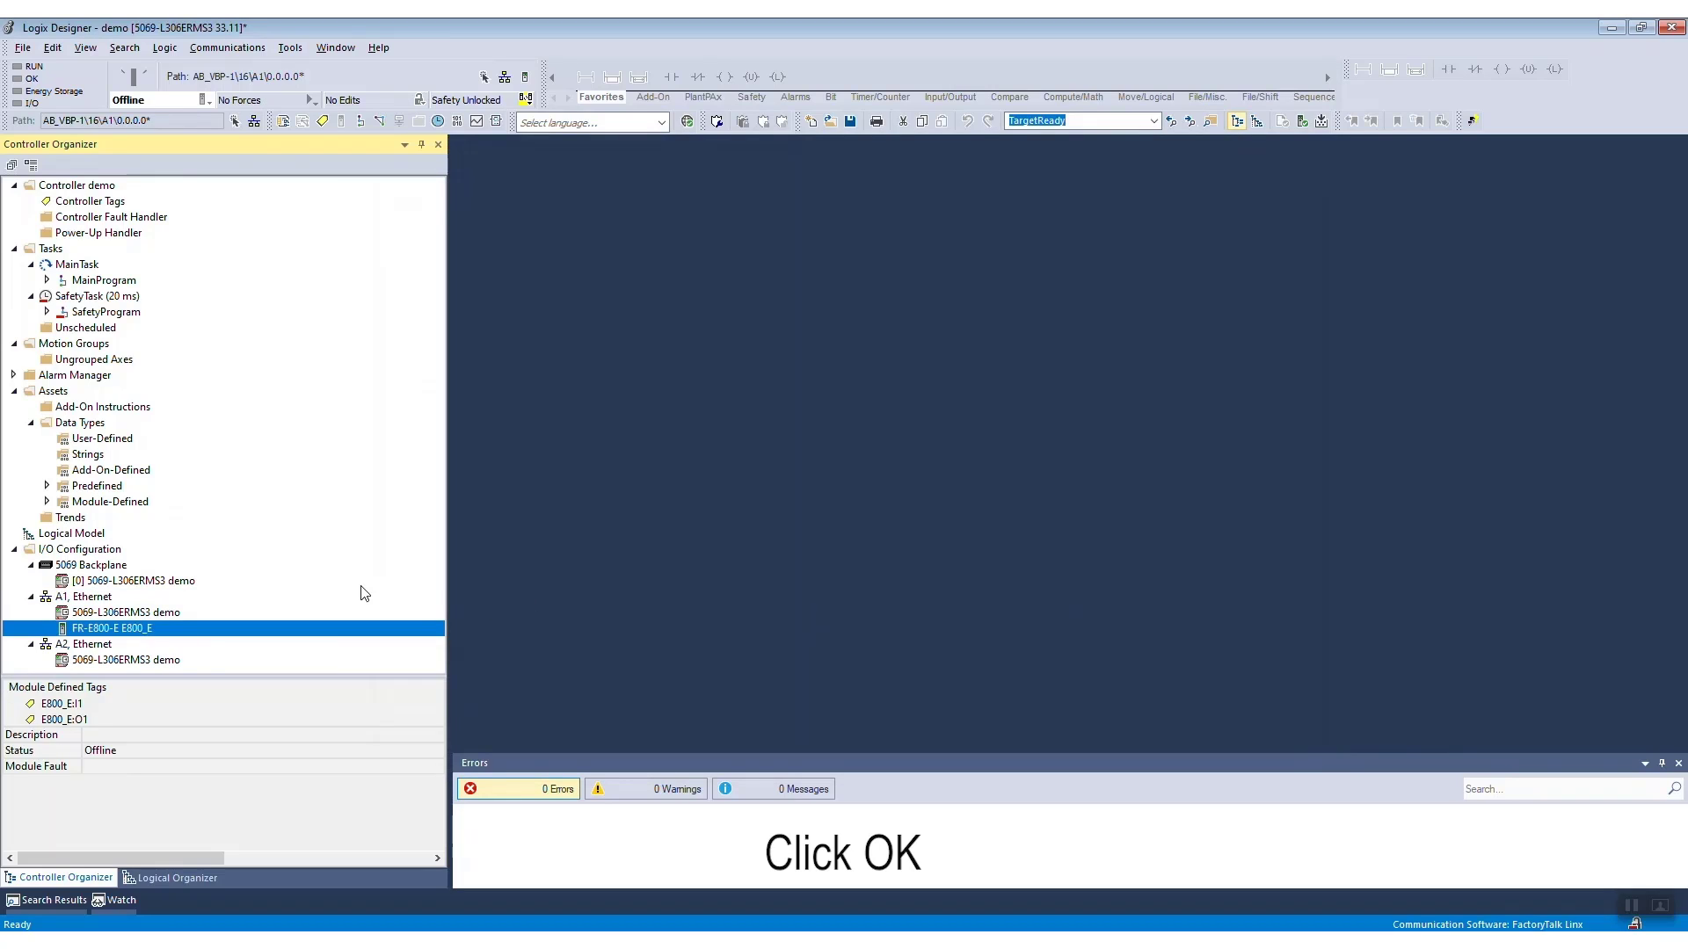
left_click(261, 546)
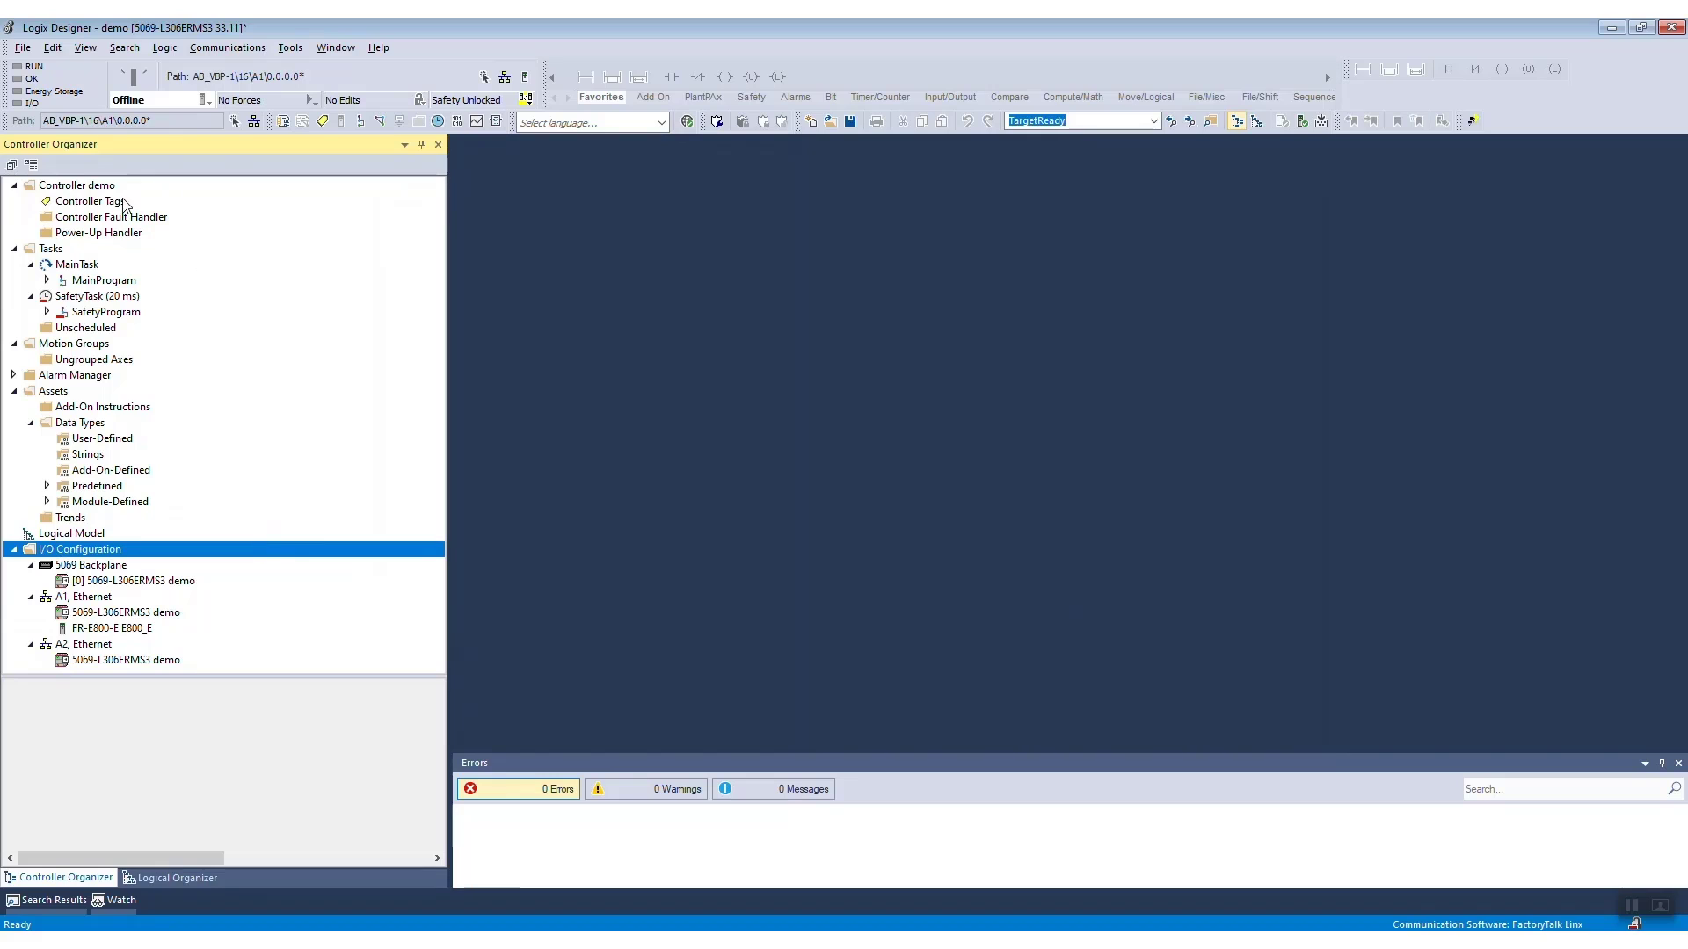
double_click(118, 202)
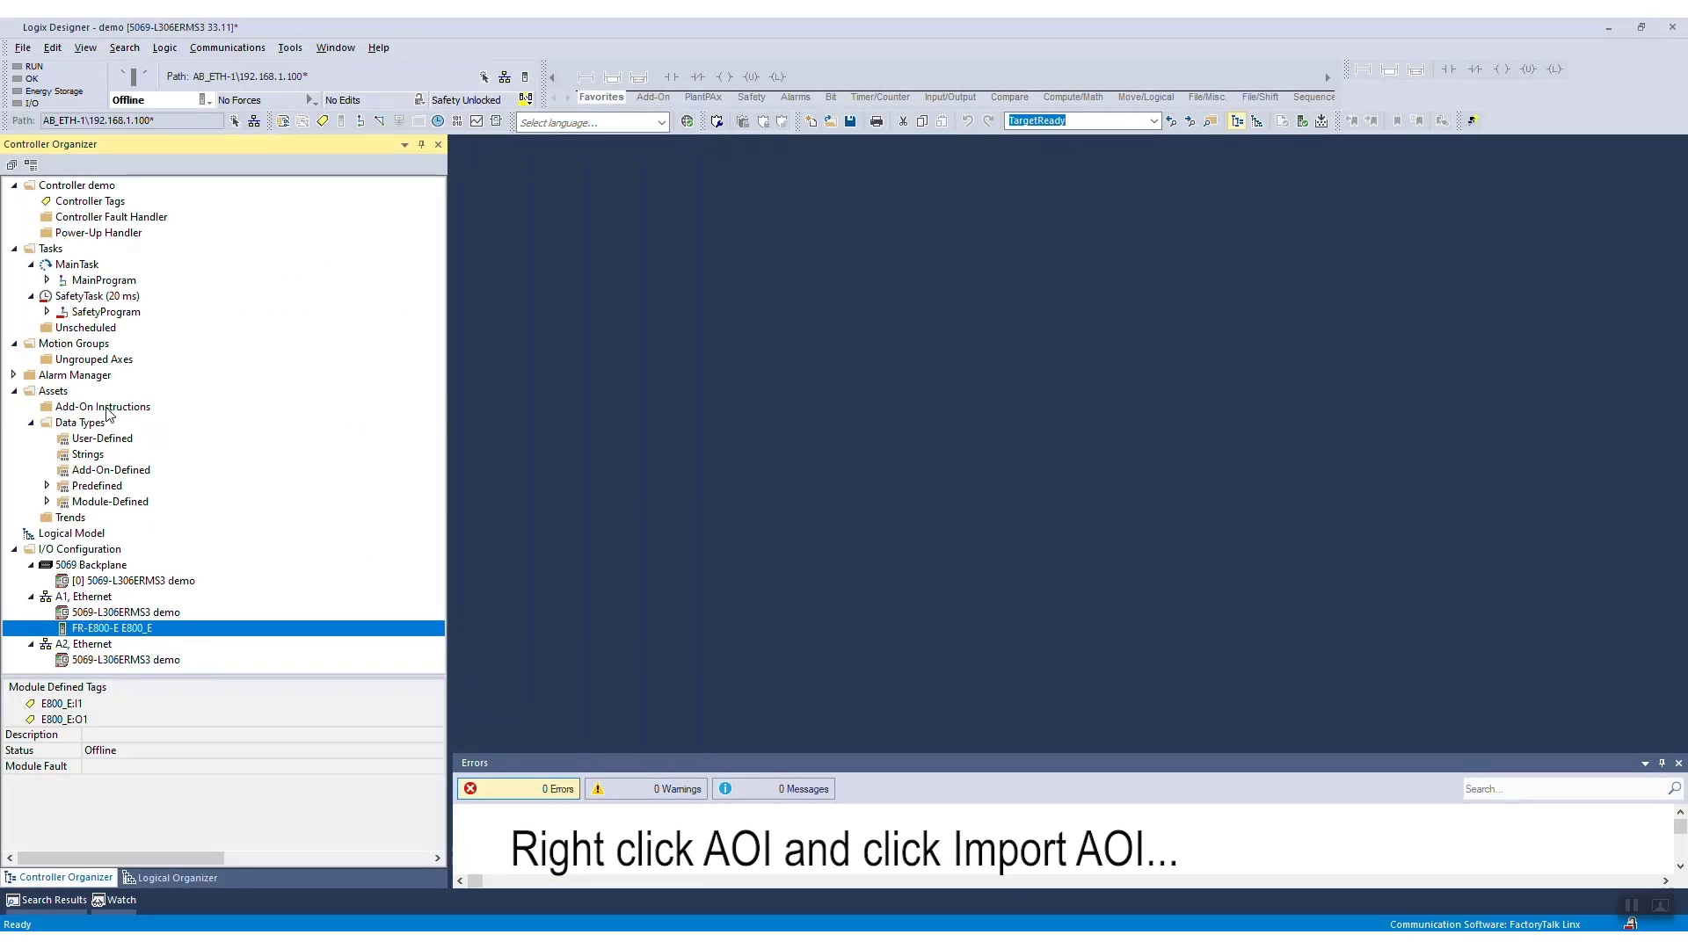
- Import the add-on instruction file E800_ACDC_Drive_Profile_AOI_AOI.L5X into Add-On Instructions
right_click(107, 411)
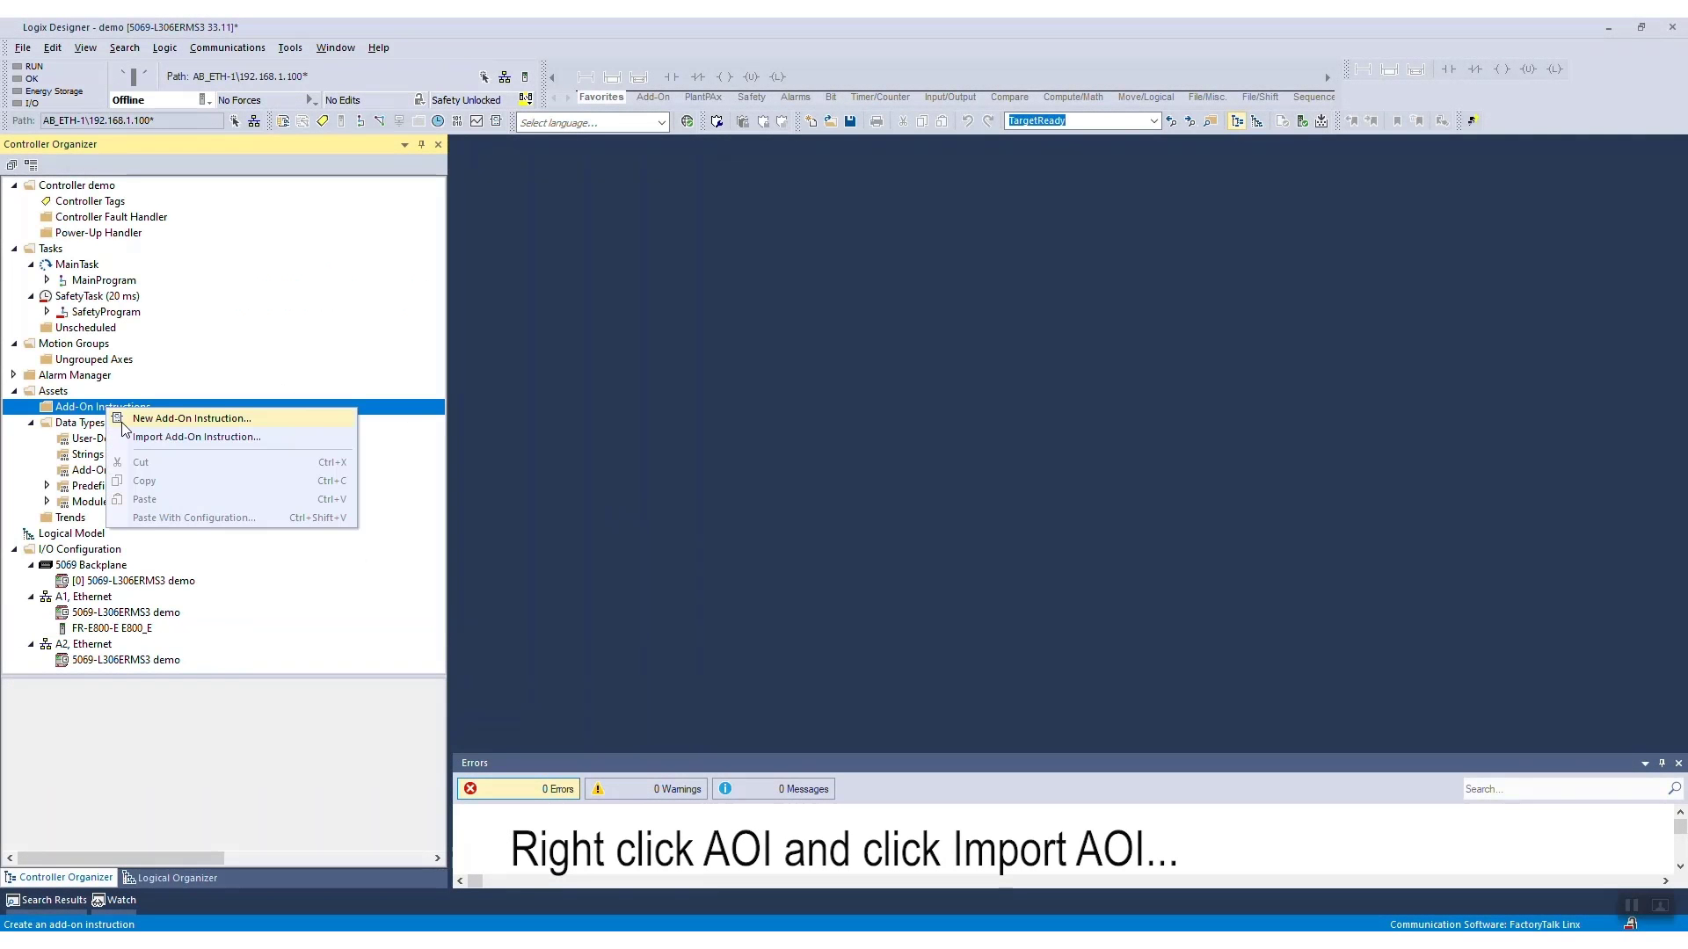
left_click(130, 439)
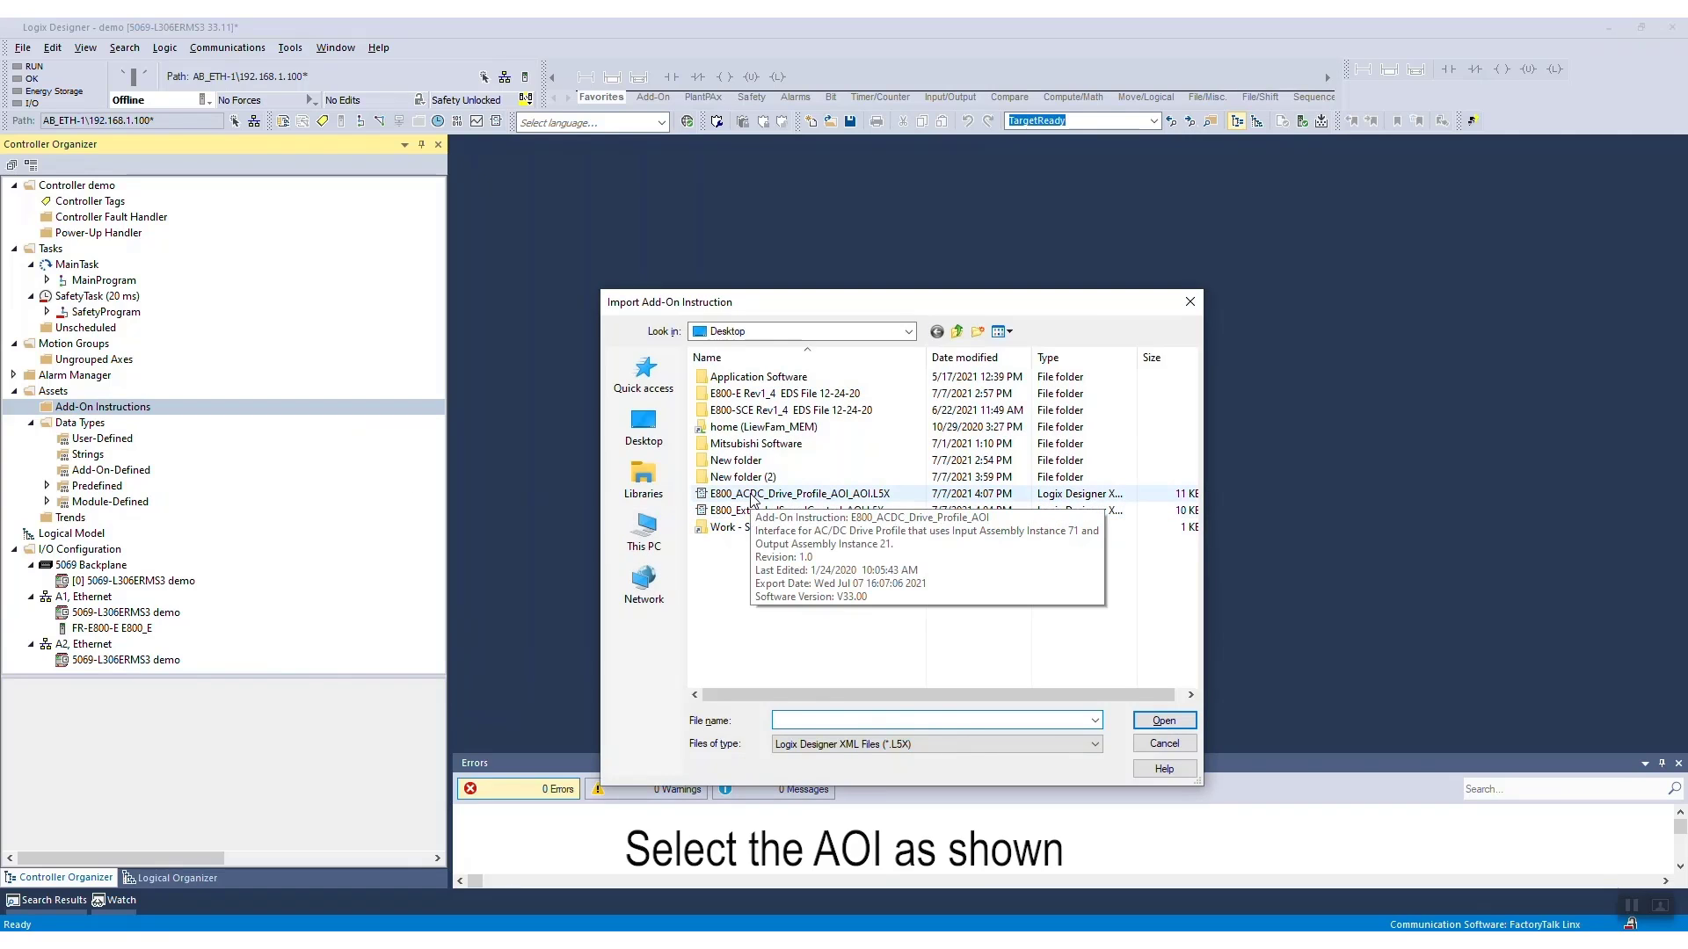
left_click(752, 500)
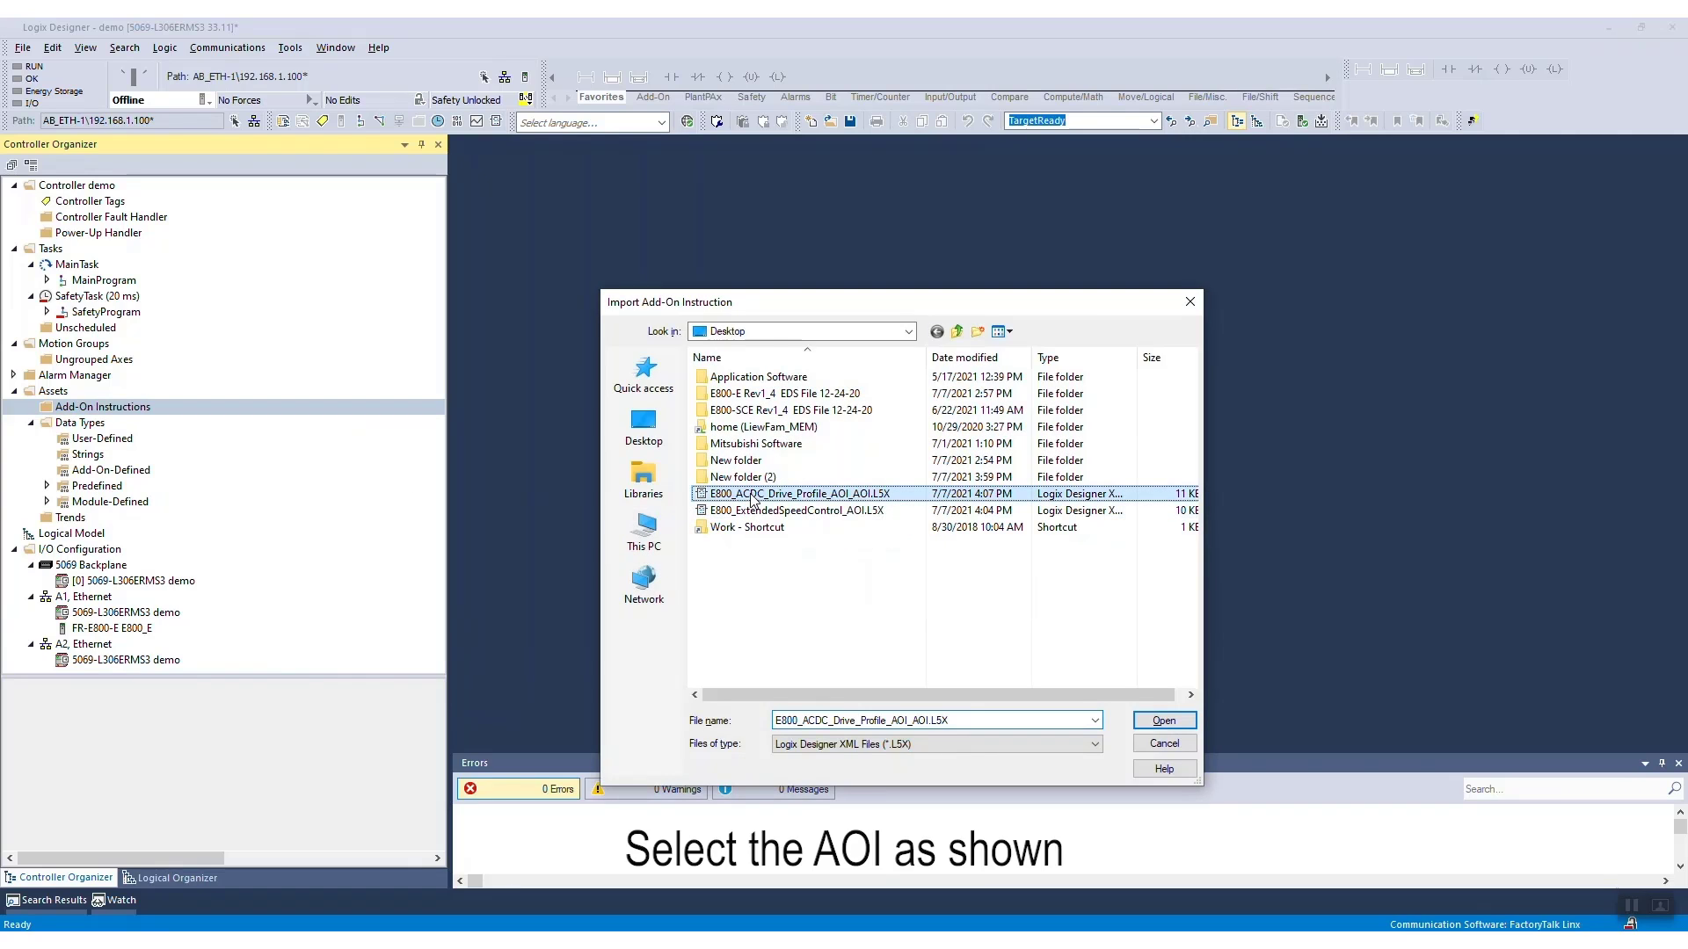
left_click(1181, 721)
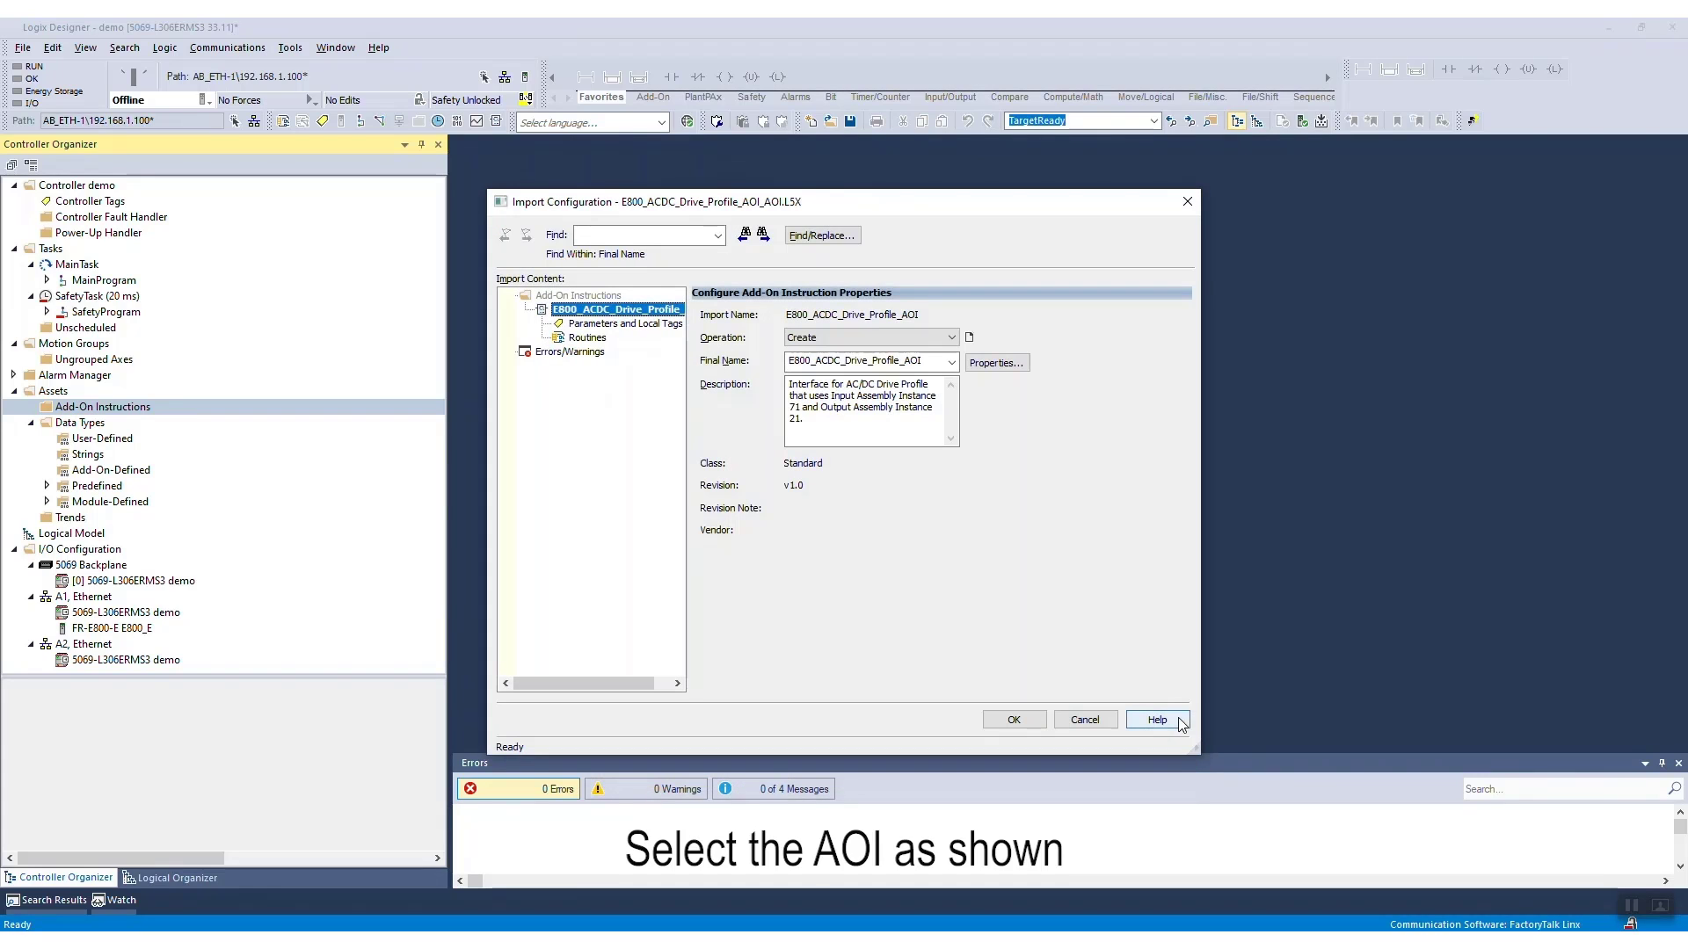
- Keep Create as the operation, review the AOI's properties, parameters, routines and warnings, then import it
left_click(833, 340)
left_click(832, 350)
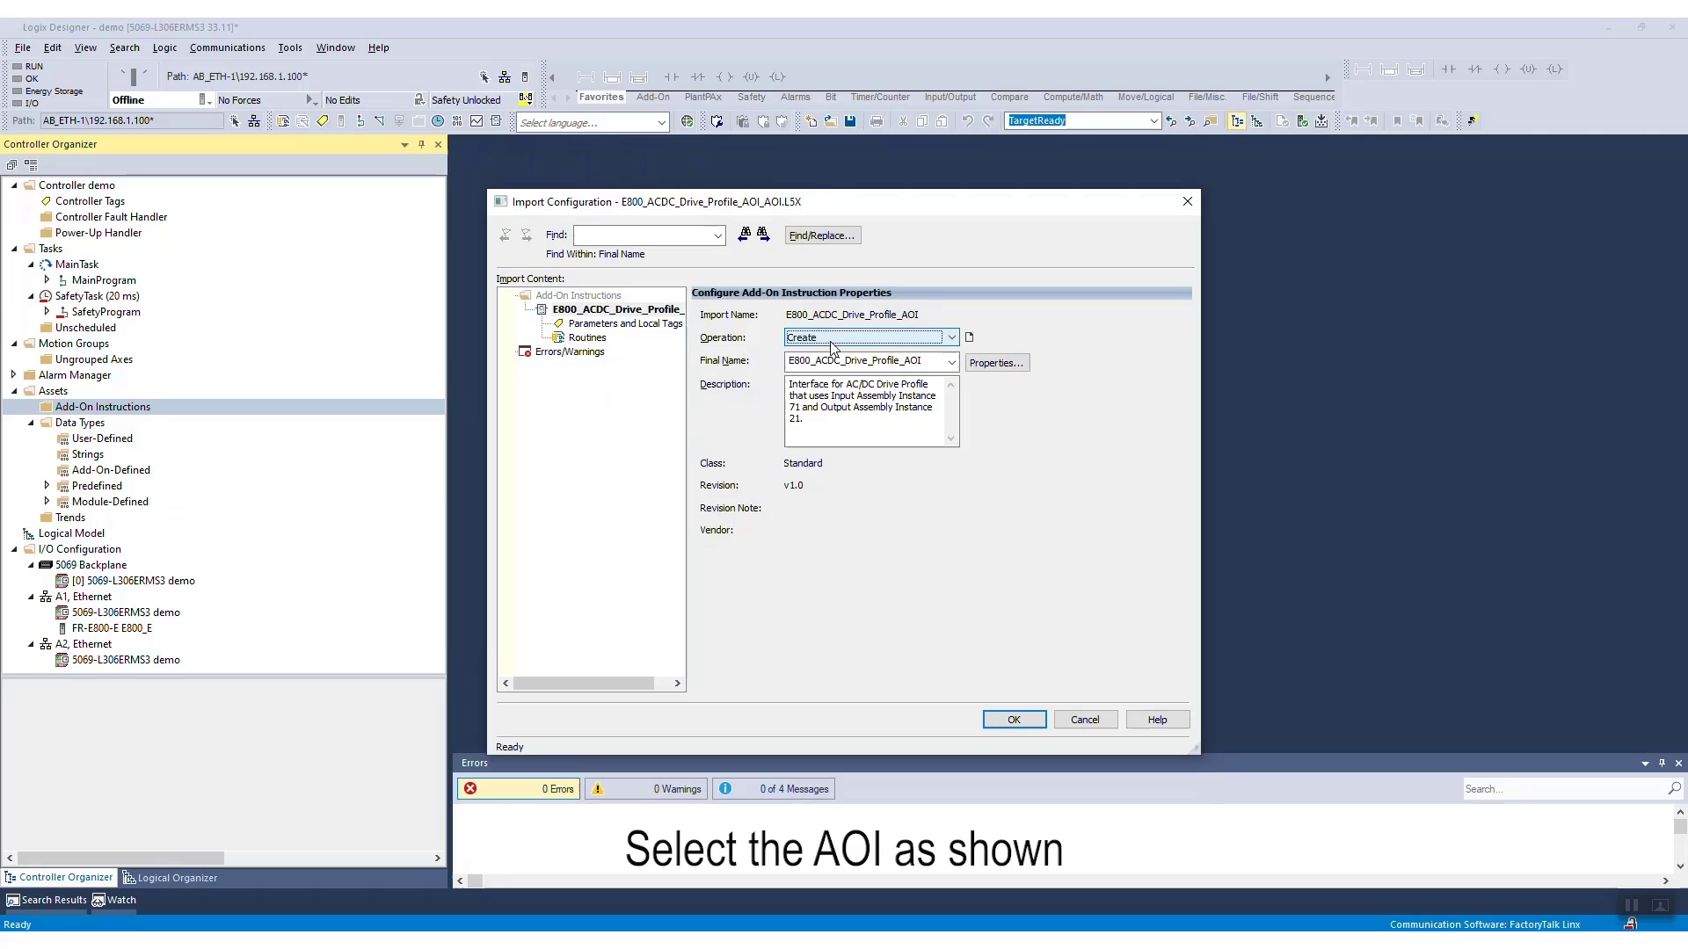
left_click(993, 364)
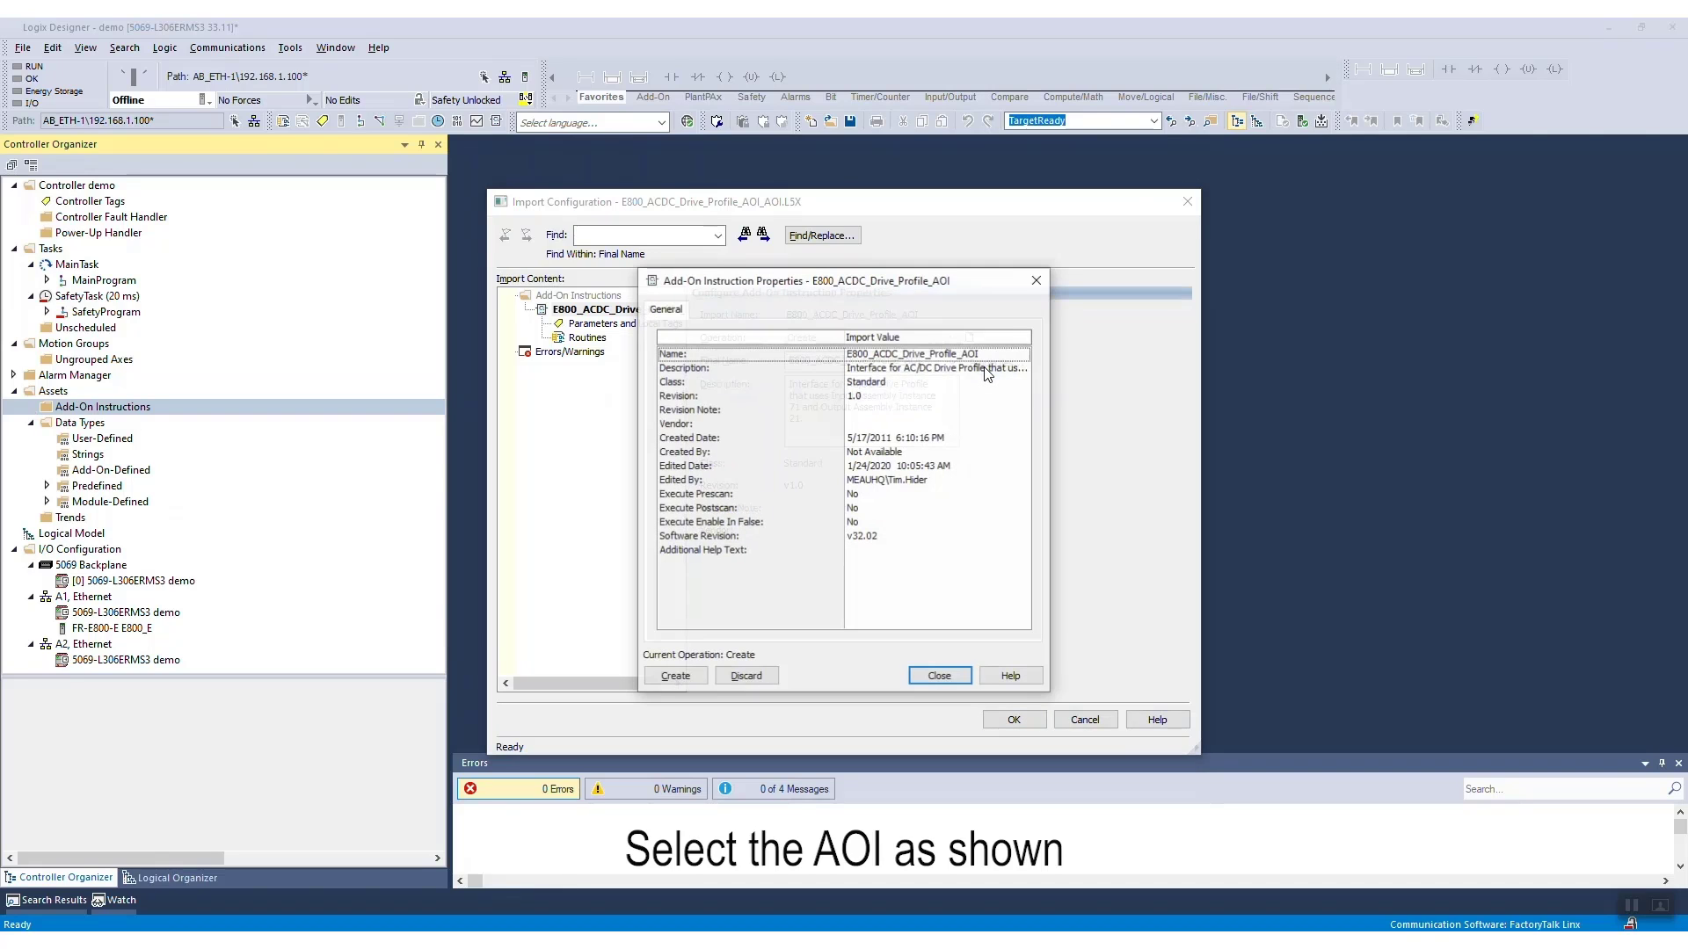
left_click(935, 678)
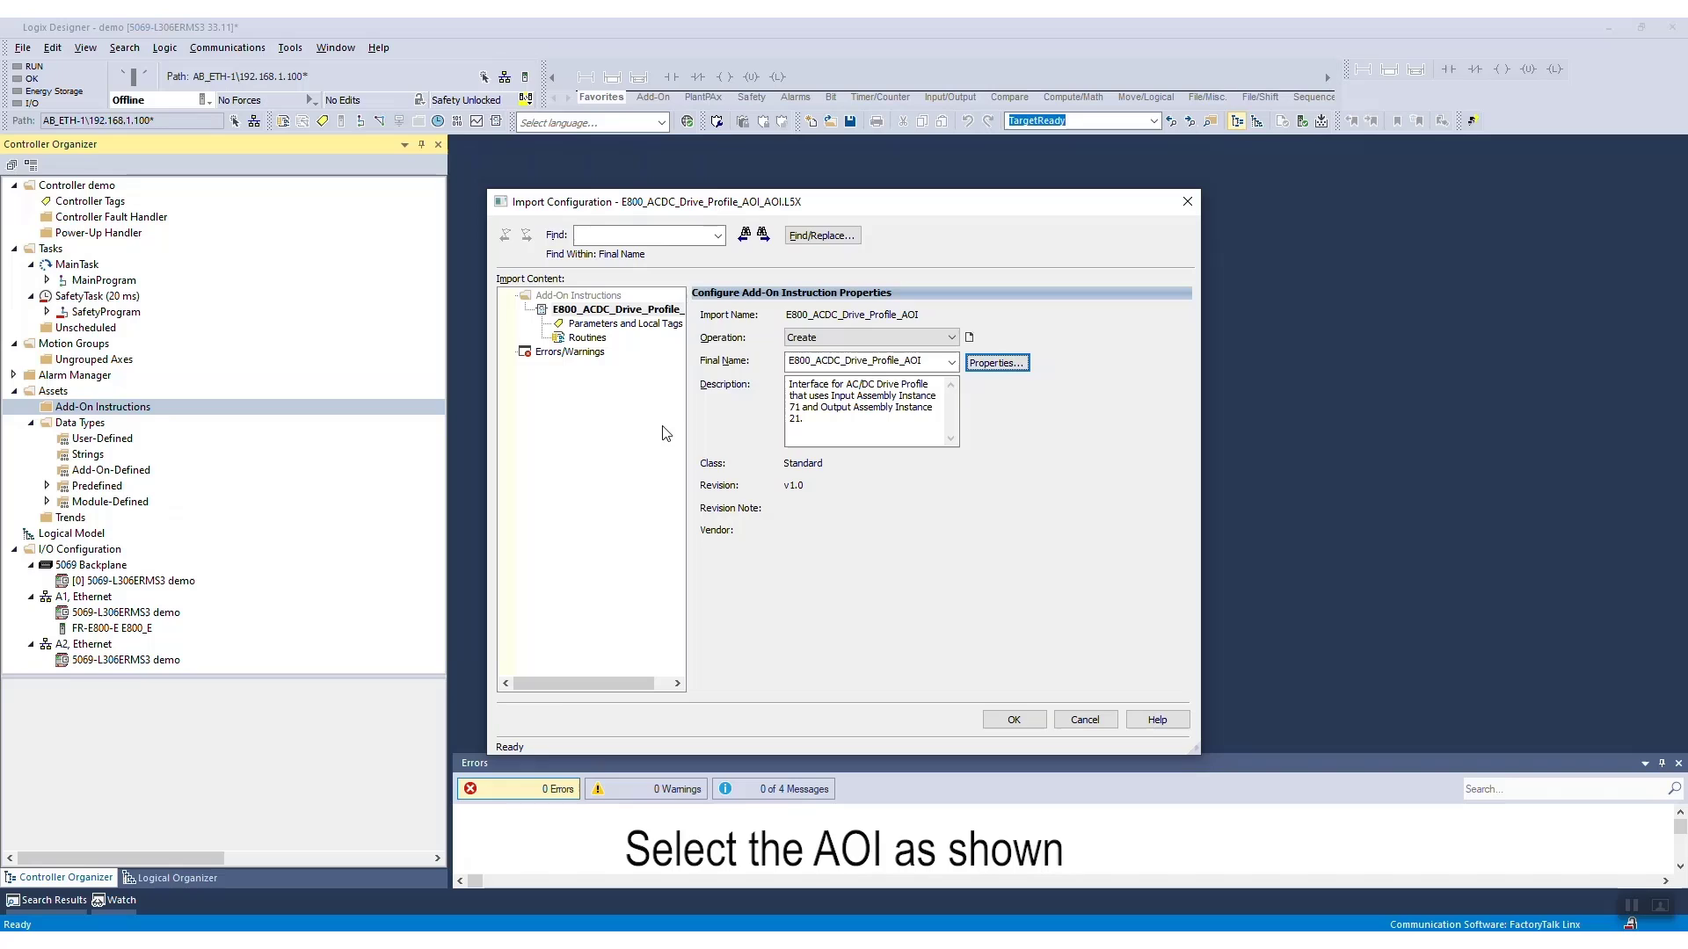
left_click(584, 325)
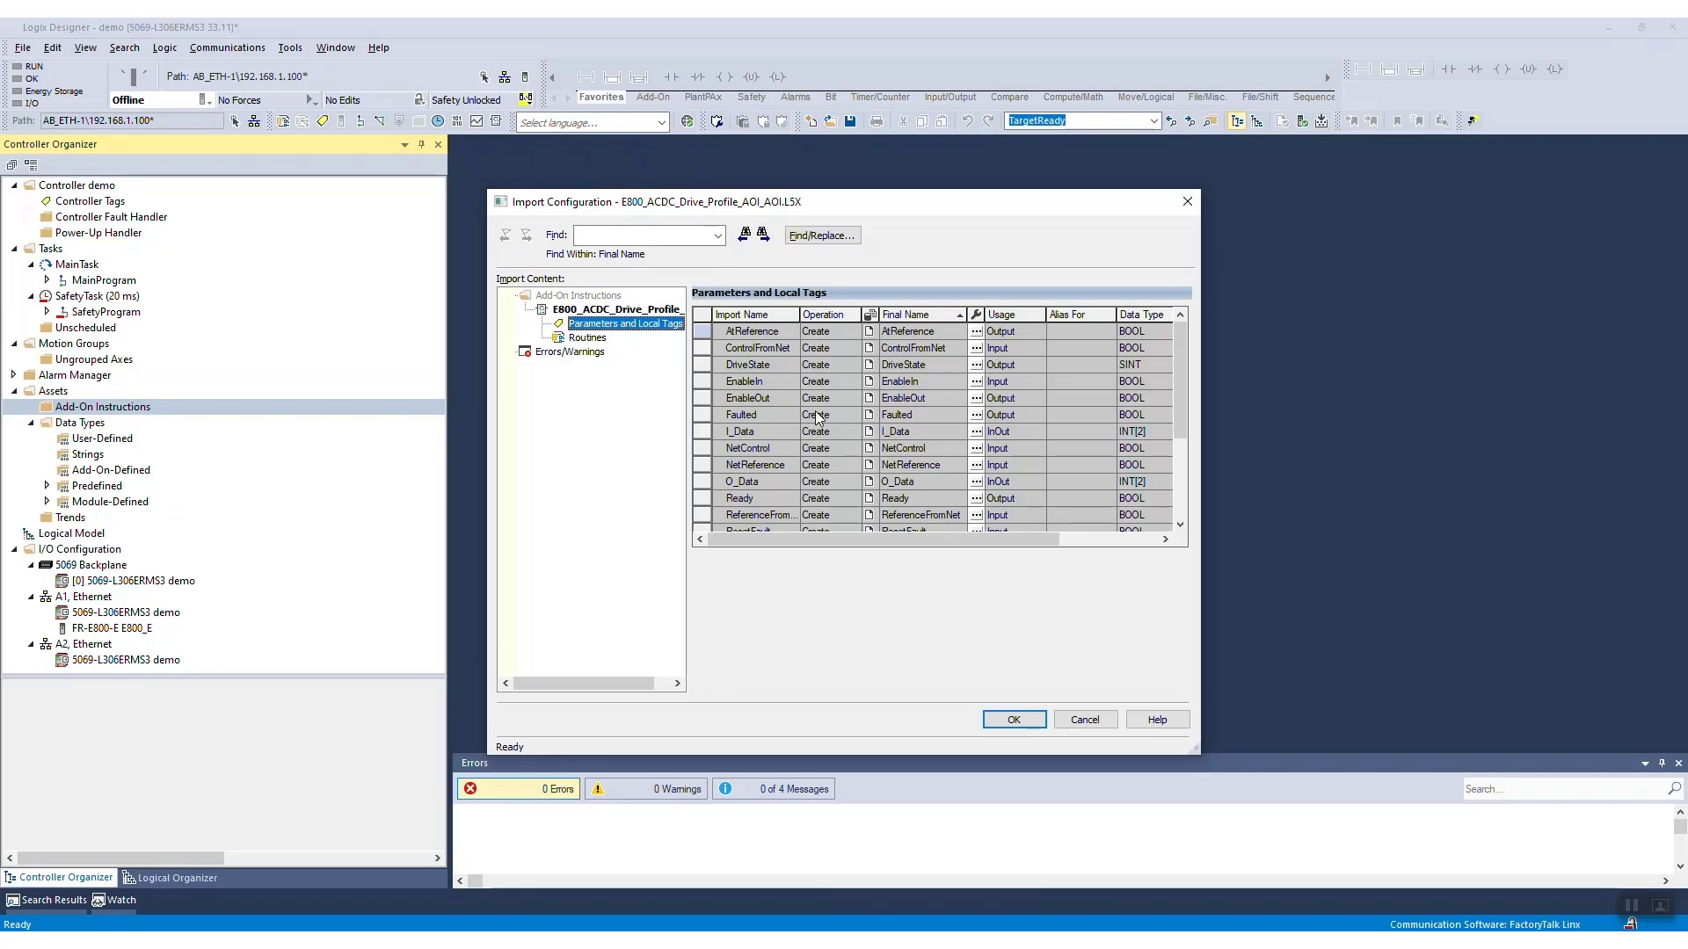
scroll(818, 419, "down", 1)
left_click_drag(1001, 539, 1115, 518)
scroll(1099, 492, "up", 3)
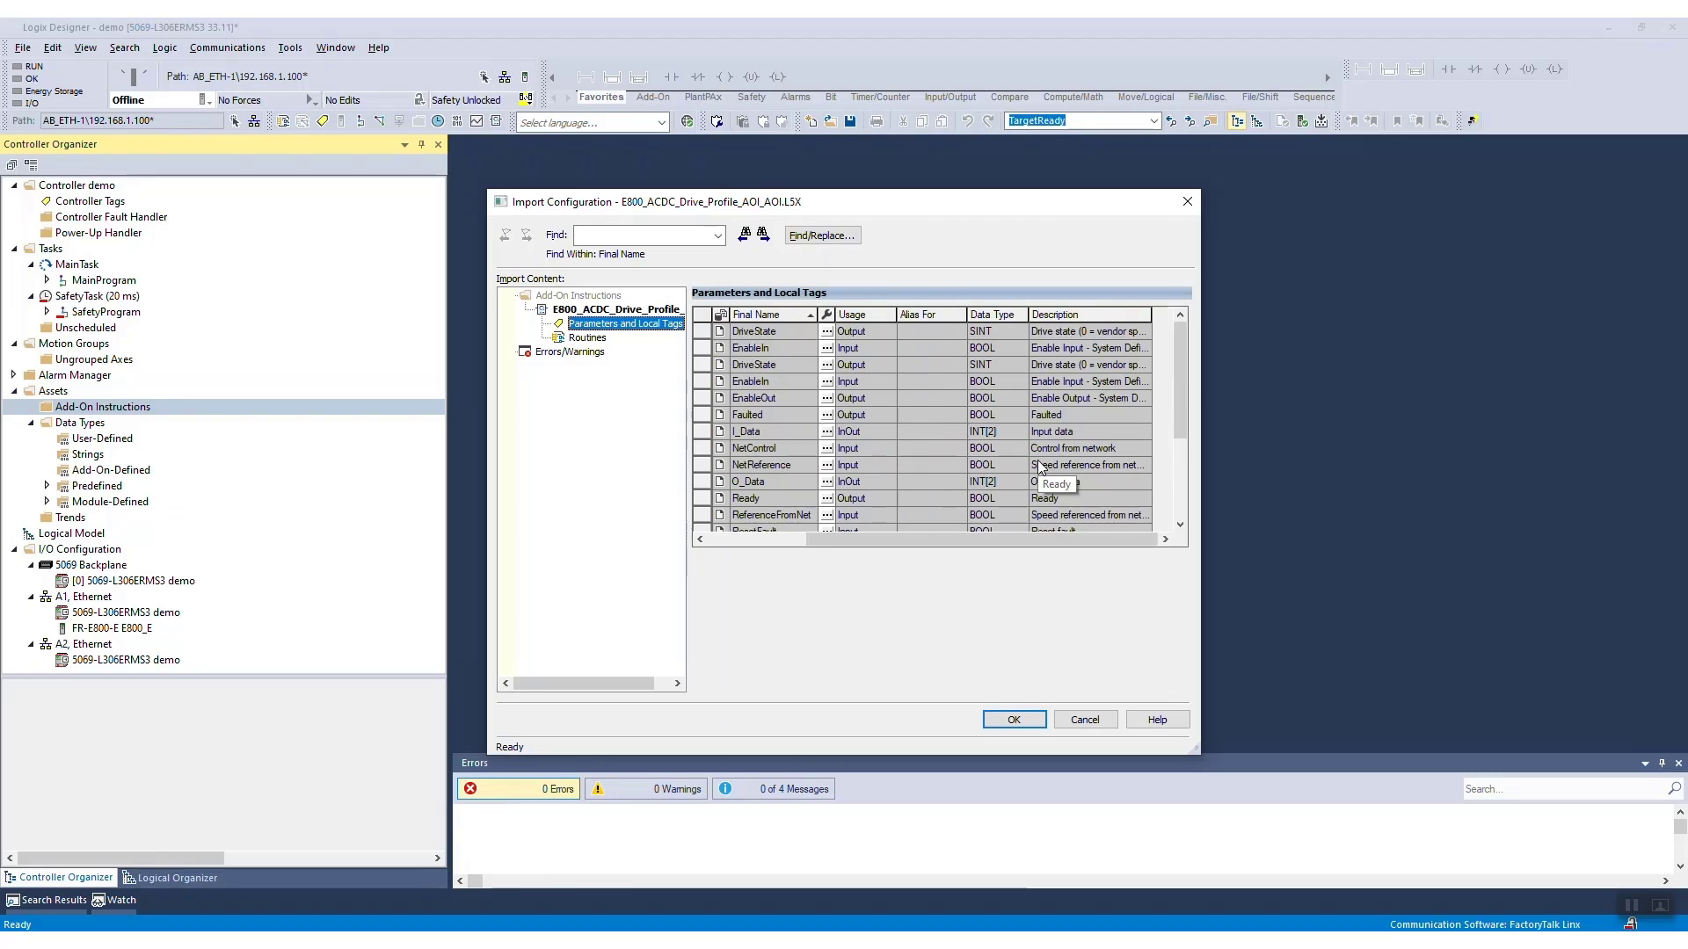
left_click(585, 338)
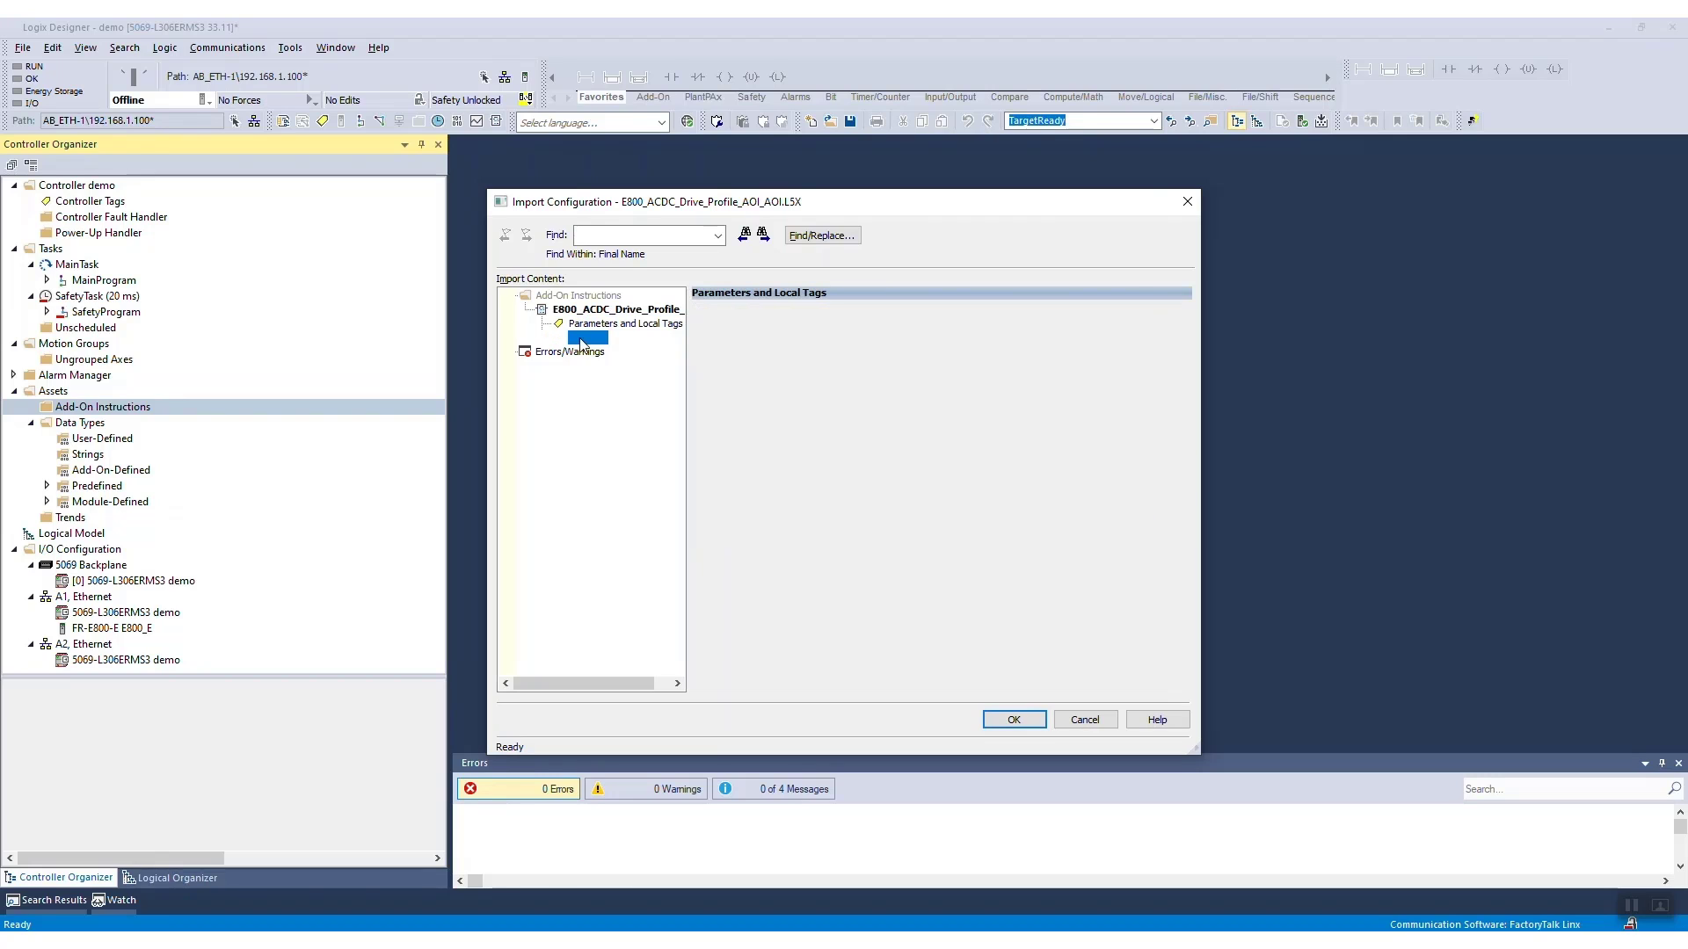
left_click(584, 353)
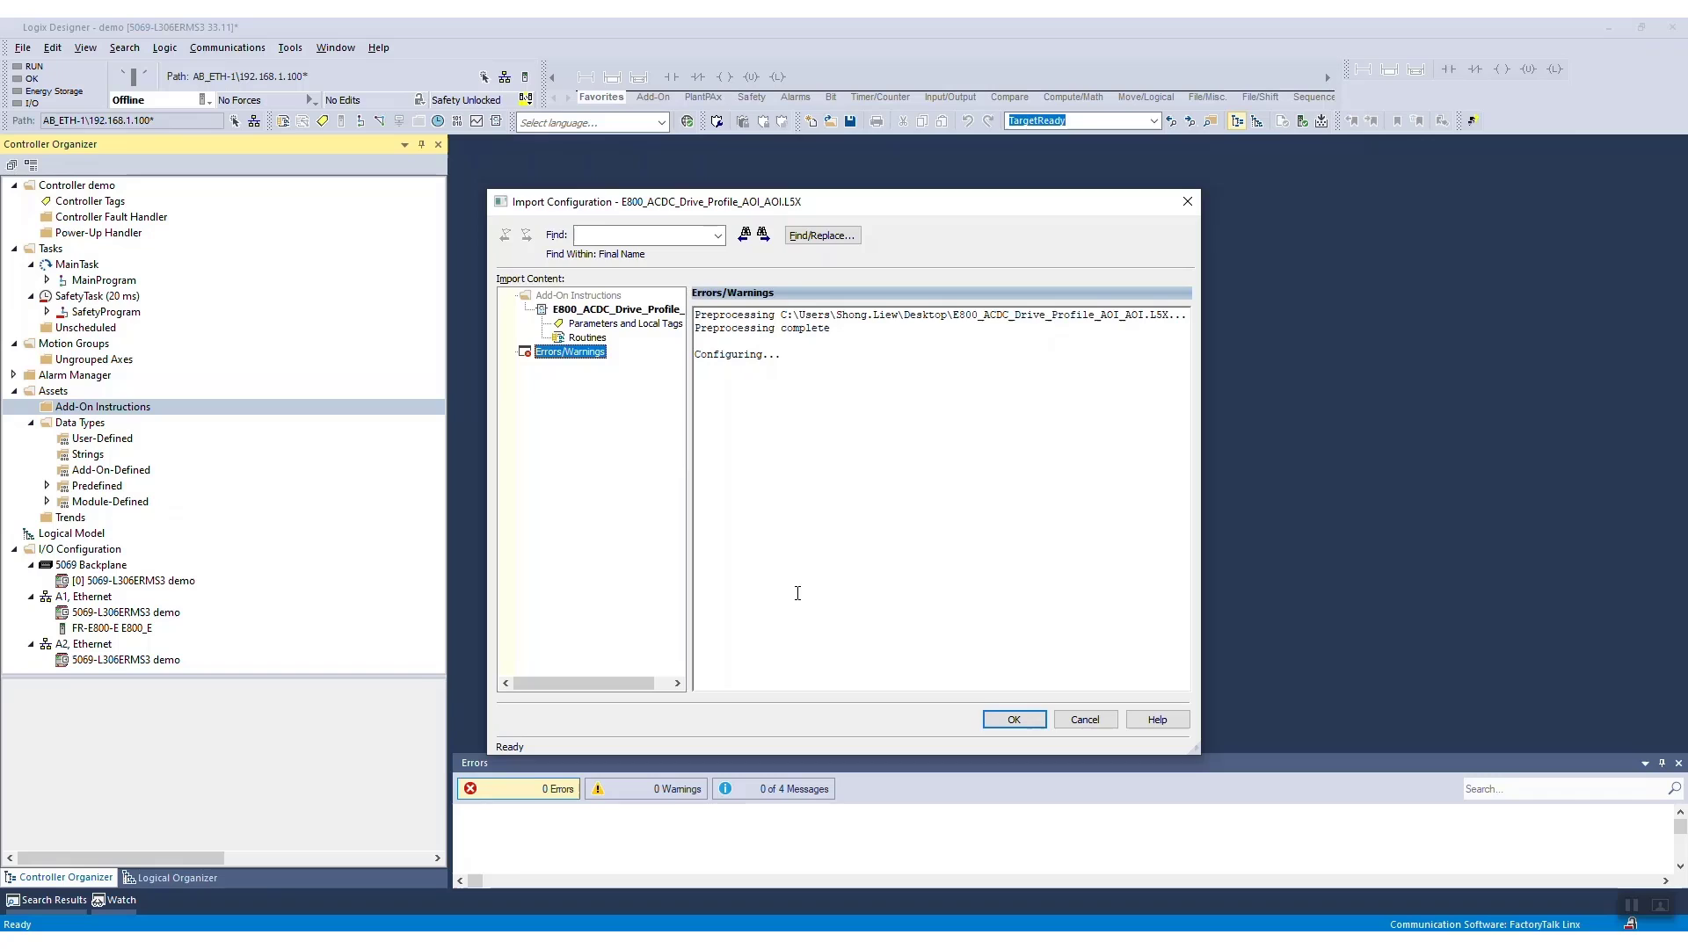
left_click(1006, 722)
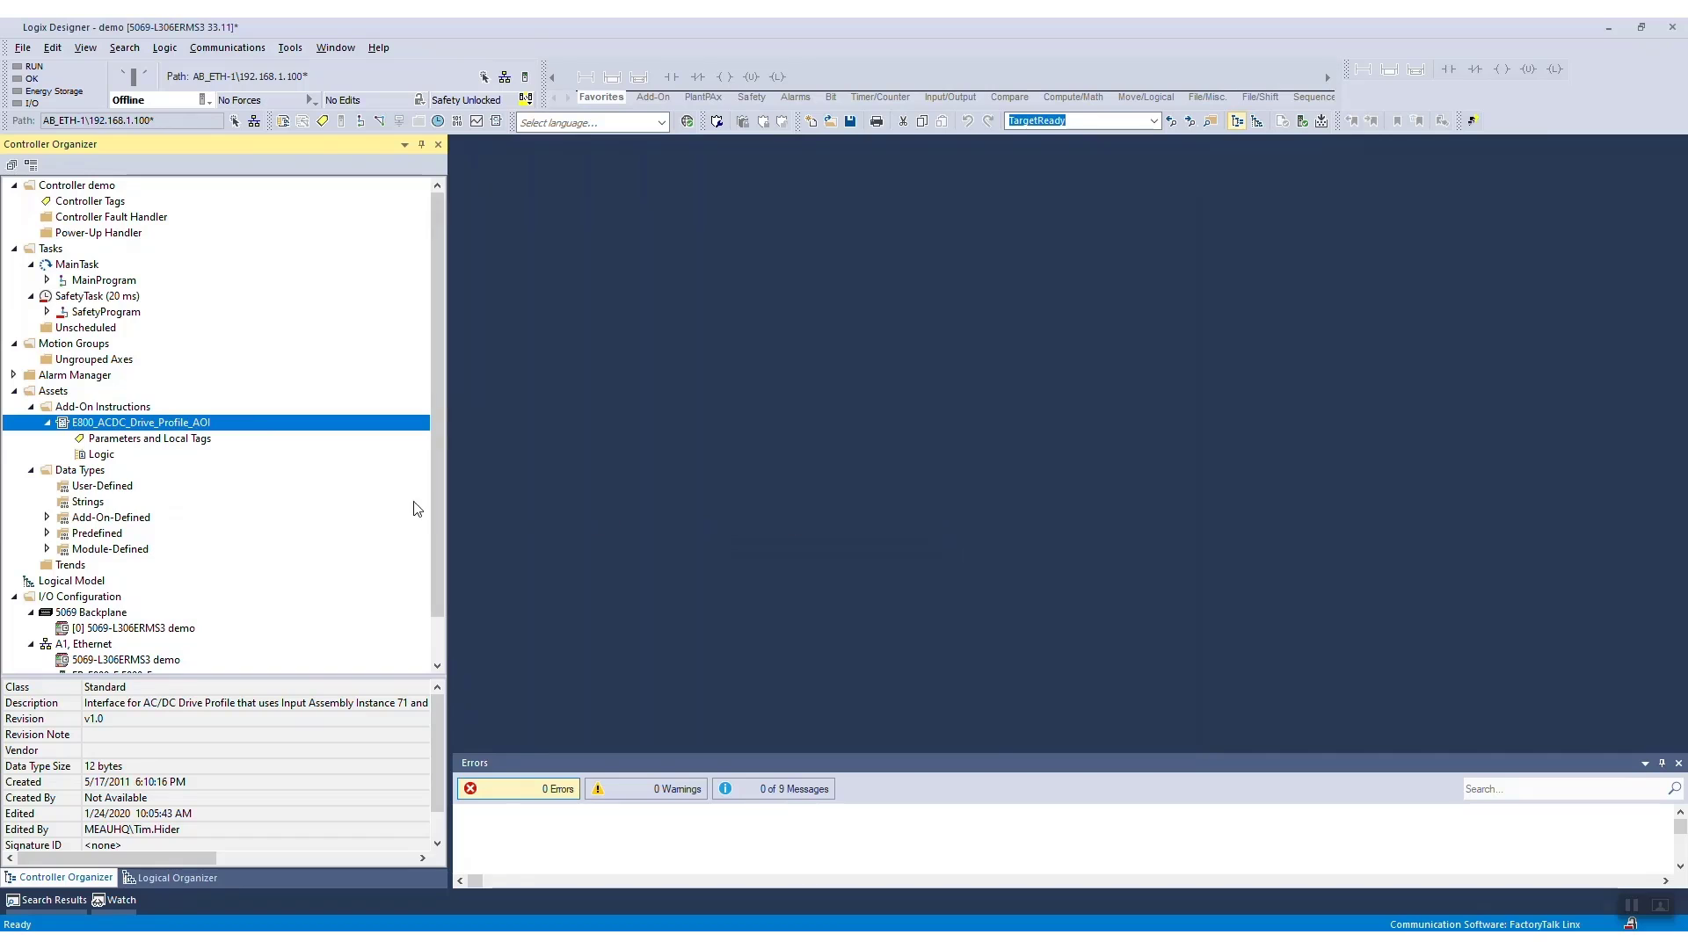
- Place the E800 add-on instruction block on rung 0 of MainRoutine
double_click(101, 280)
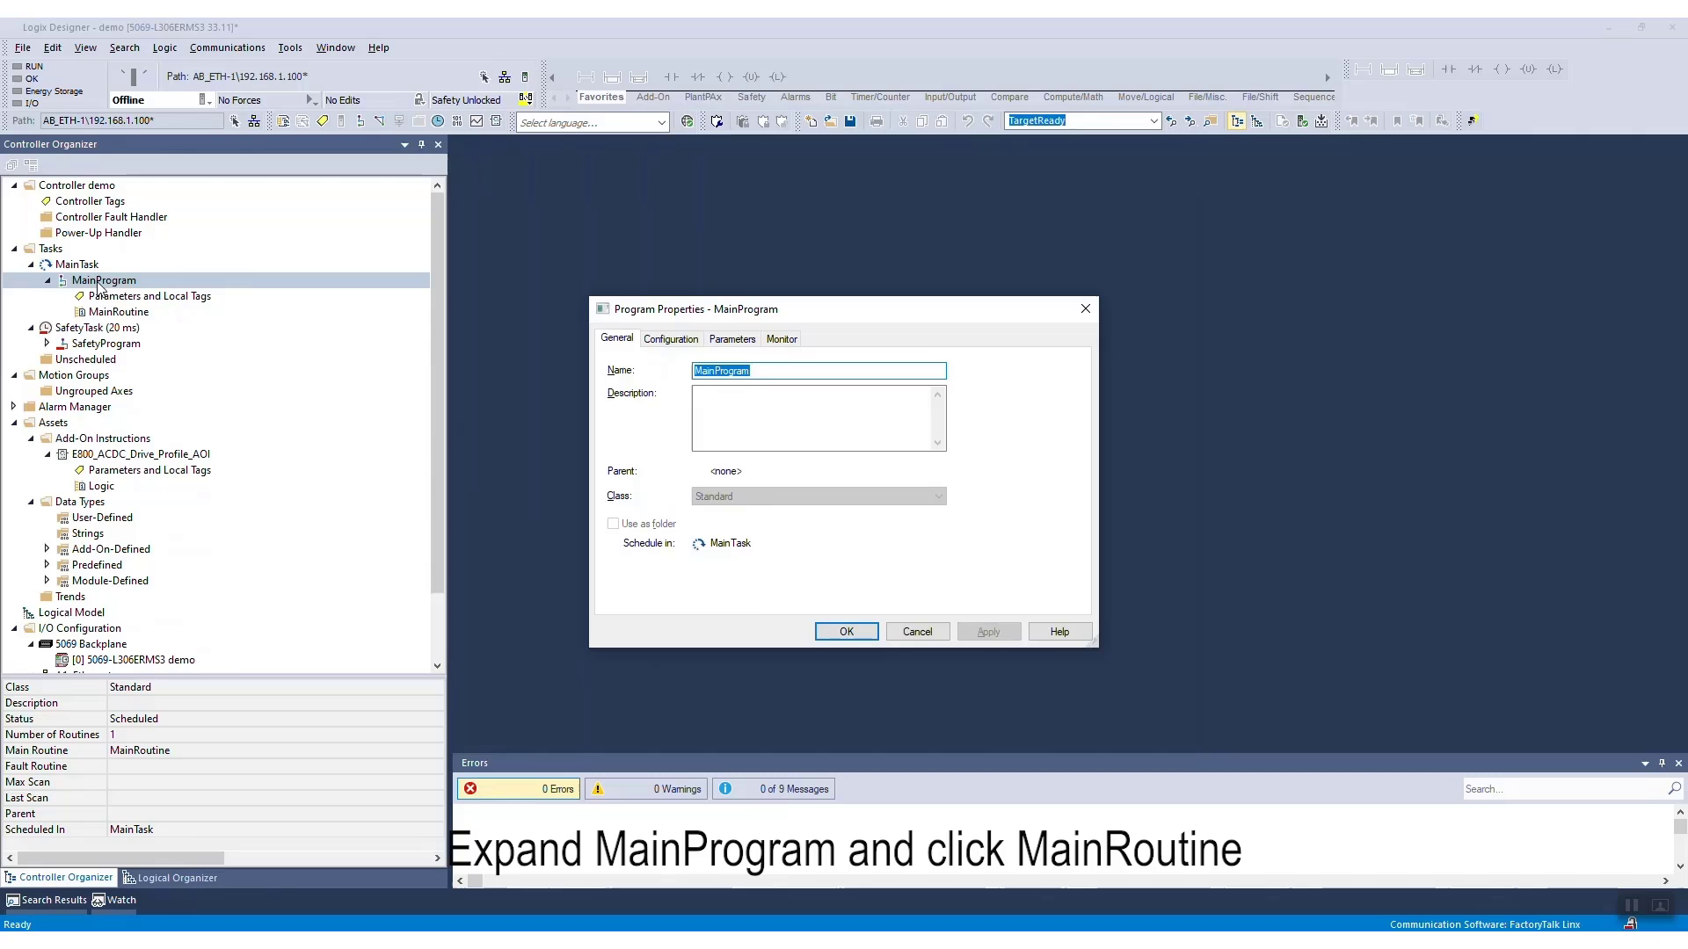
left_click(910, 626)
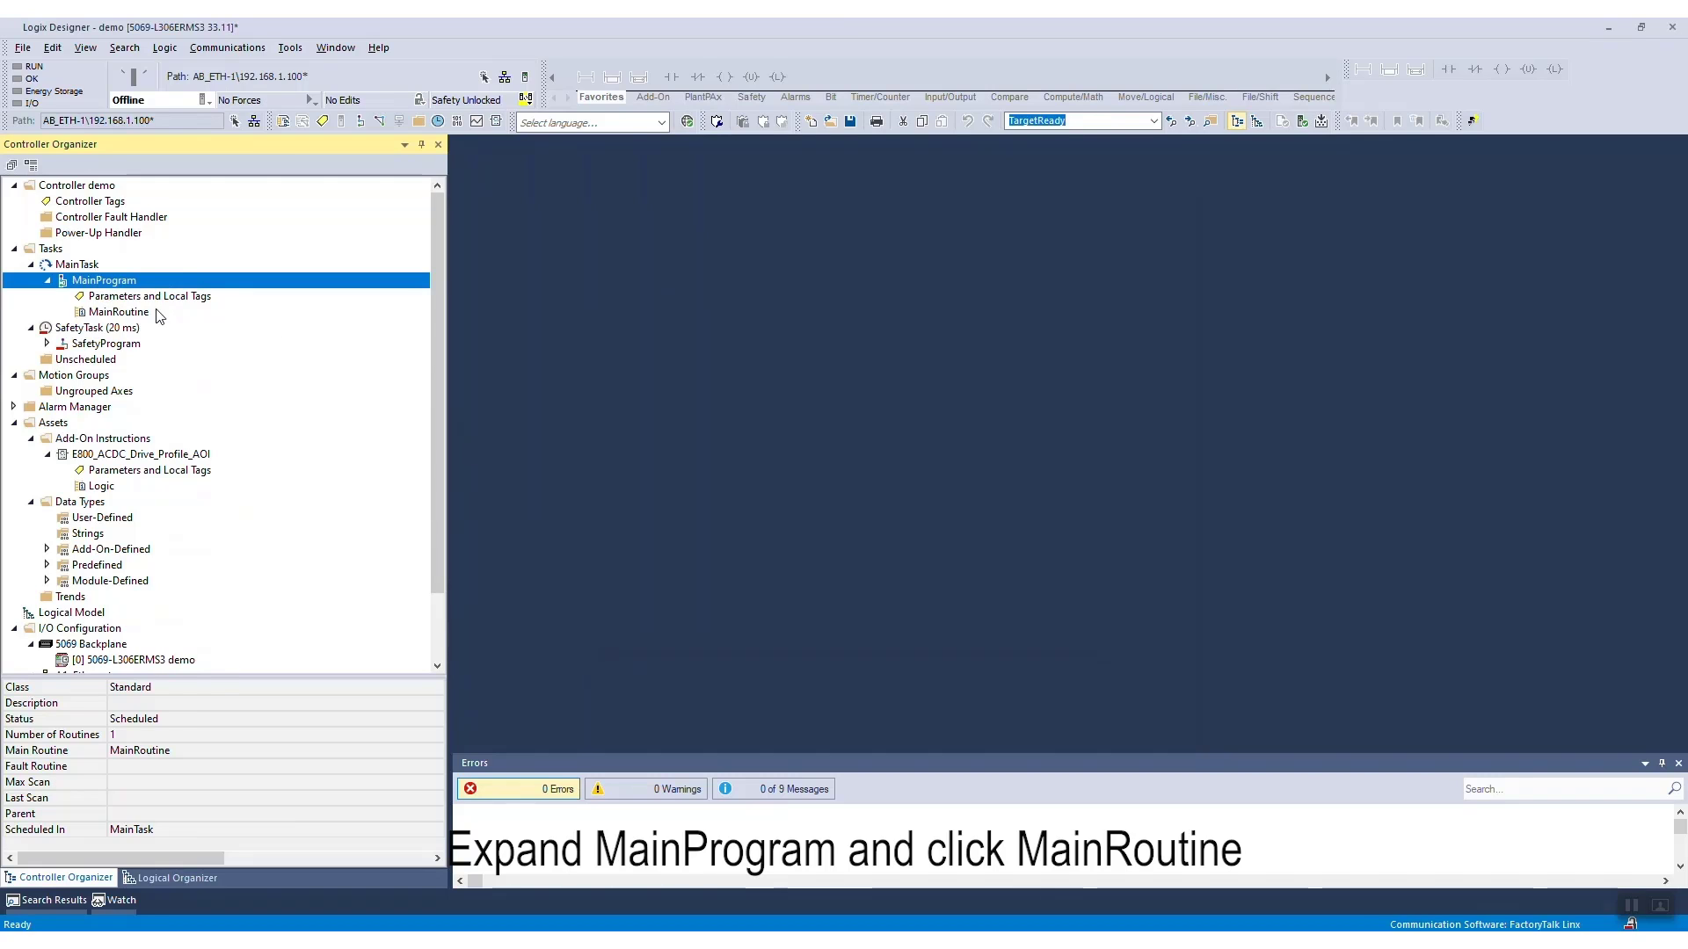
double_click(159, 316)
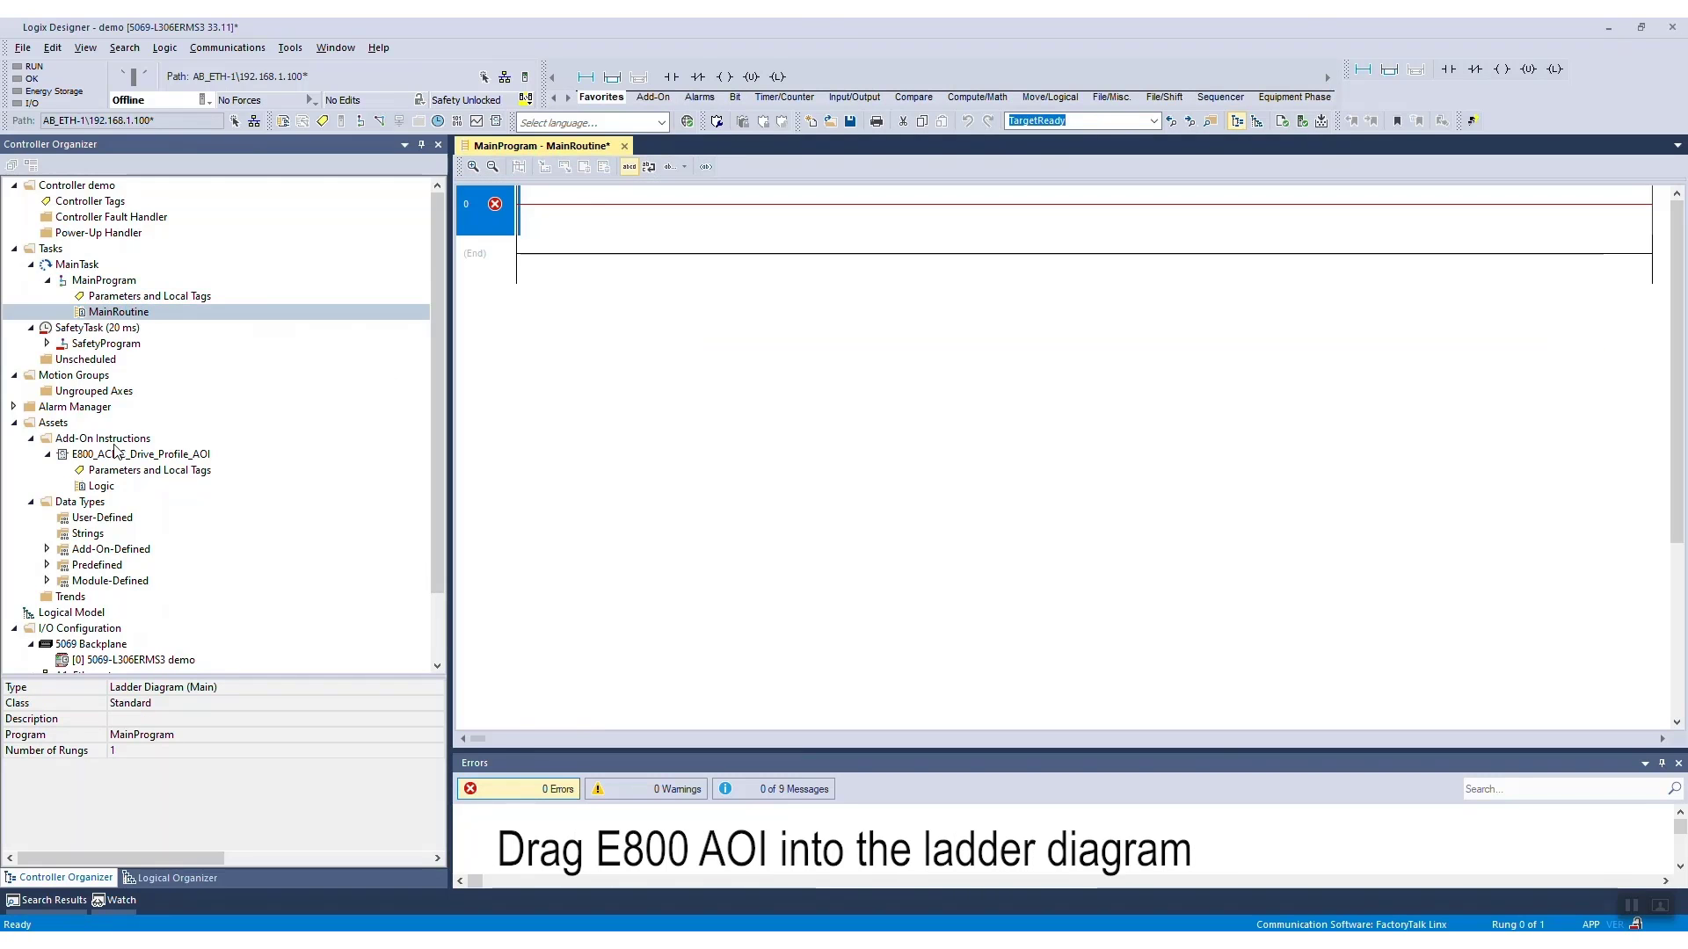
left_click(103, 457)
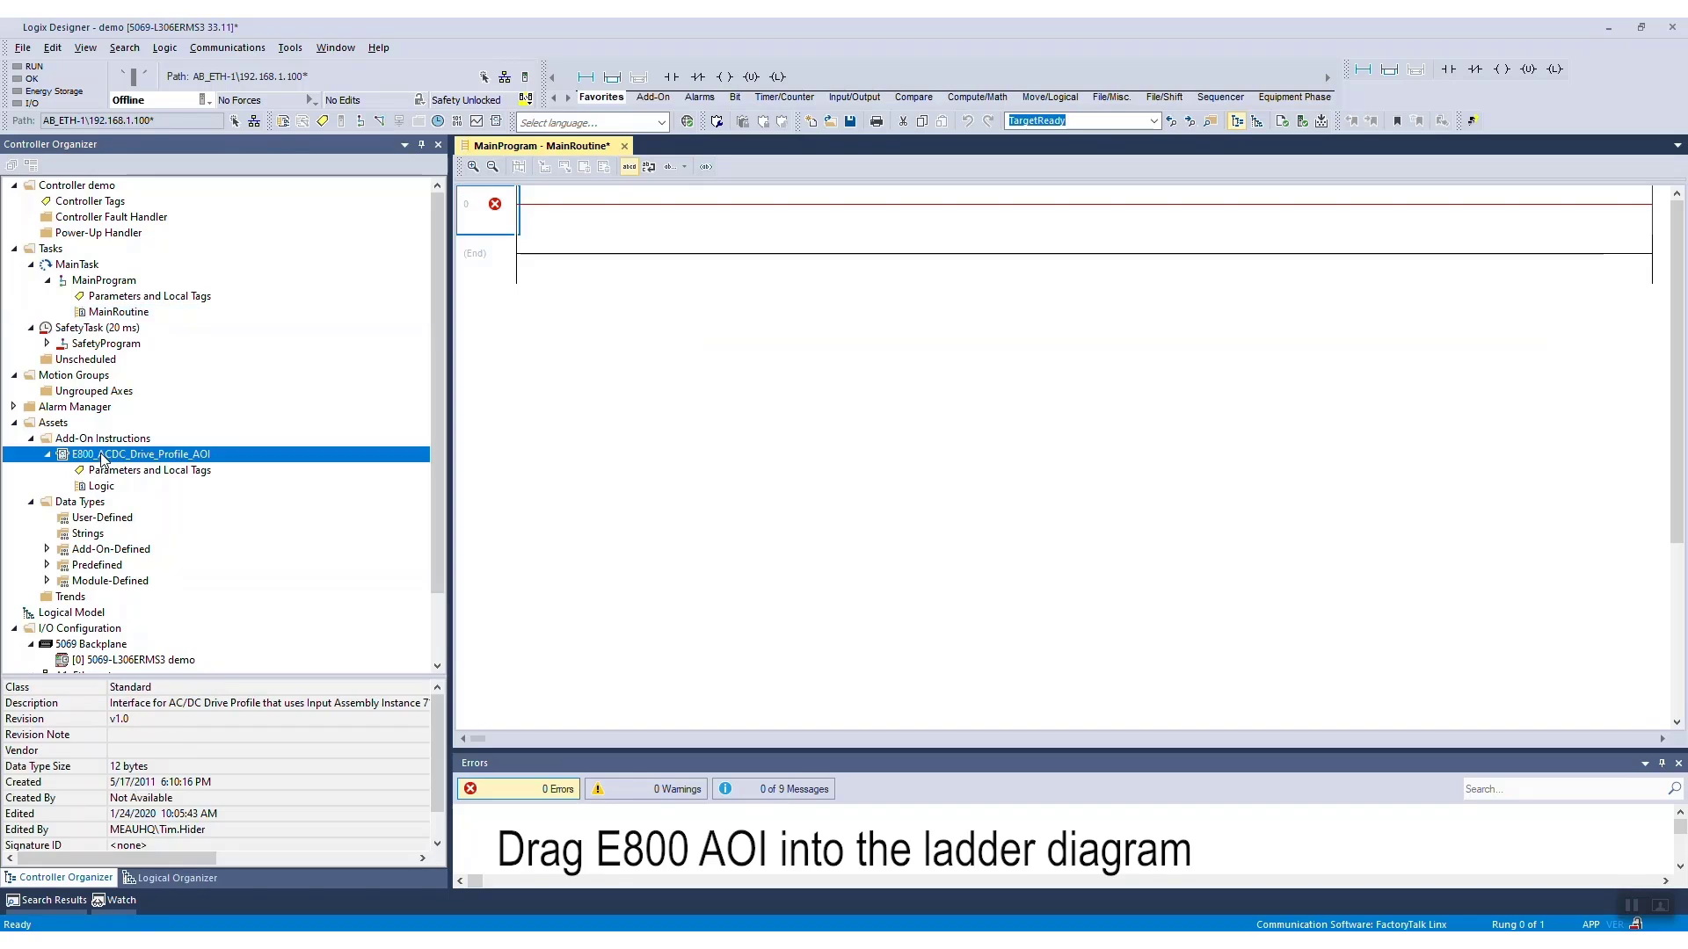
left_click_drag(103, 457, 538, 222)
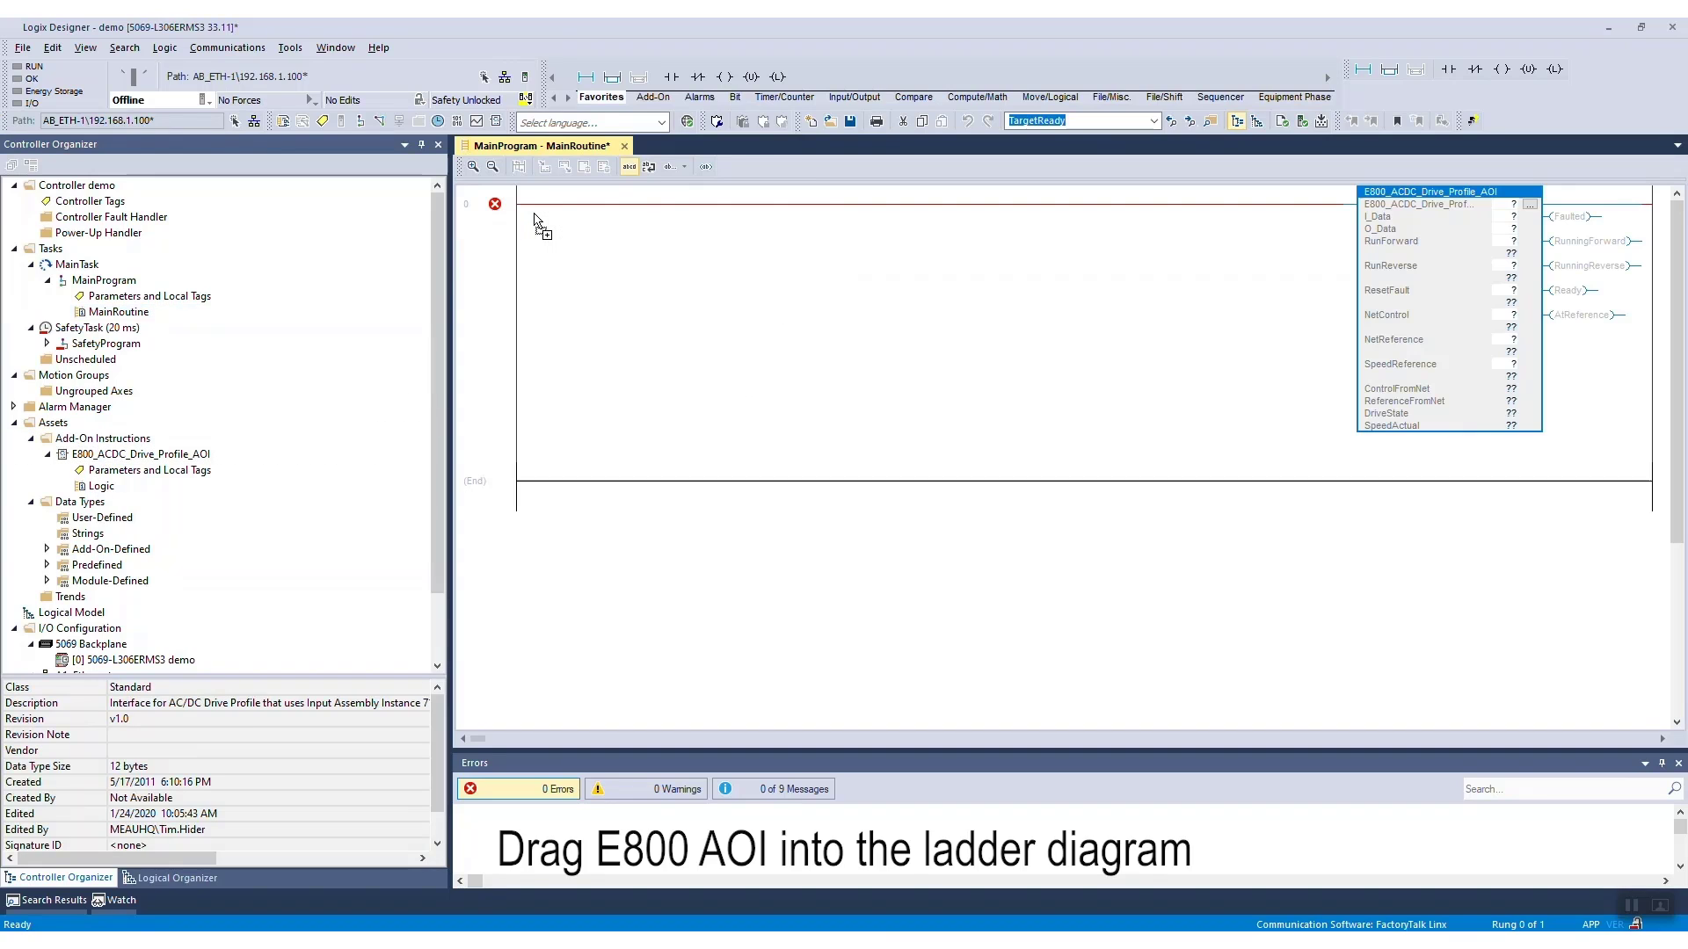
- Set the AOI instance to E800_5, I_Data to E800_E:I1.Data and O_Data to E800_E:O1.Data
double_click(1508, 207)
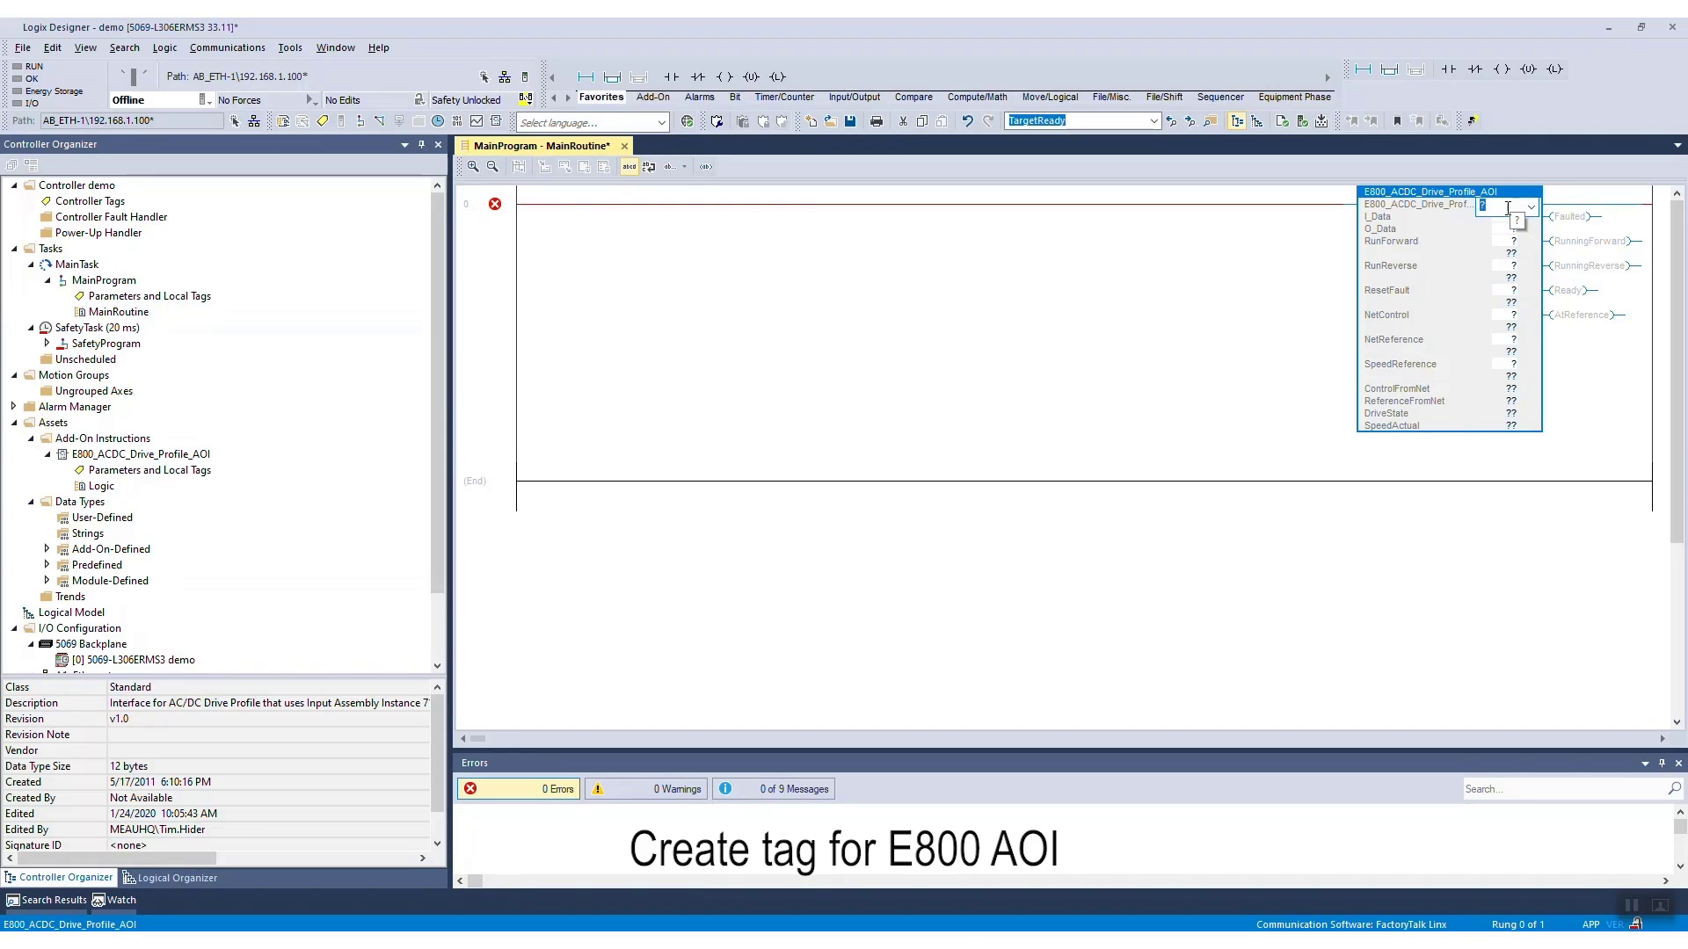
type("E800_5")
key("Return")
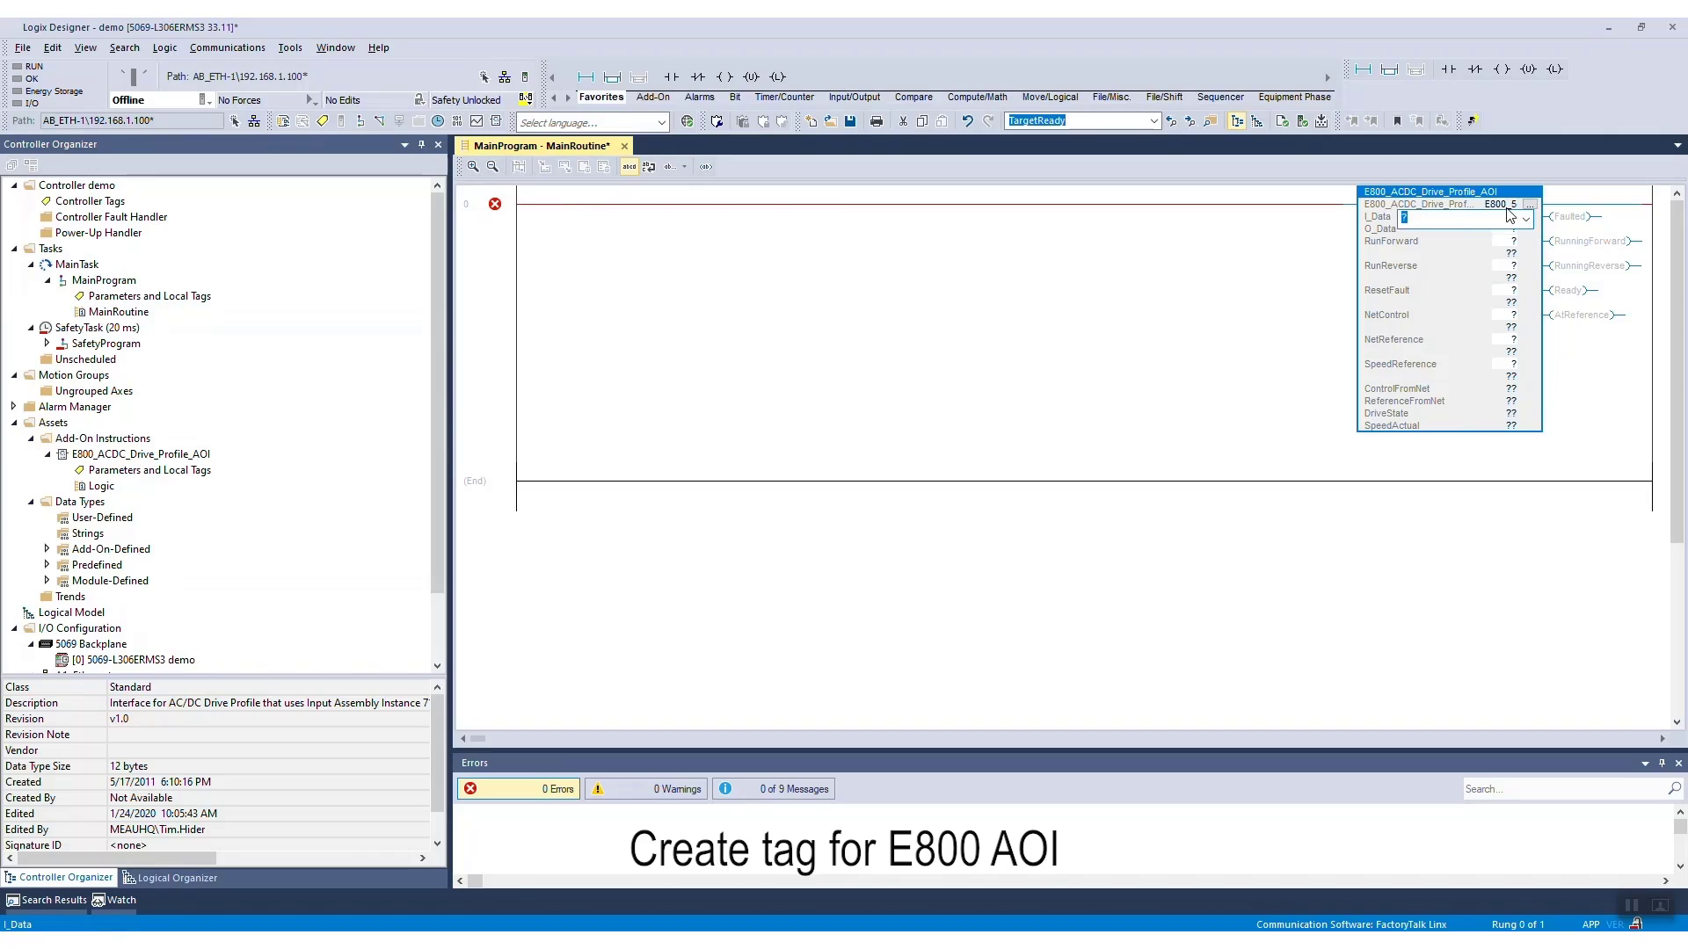
type("E8")
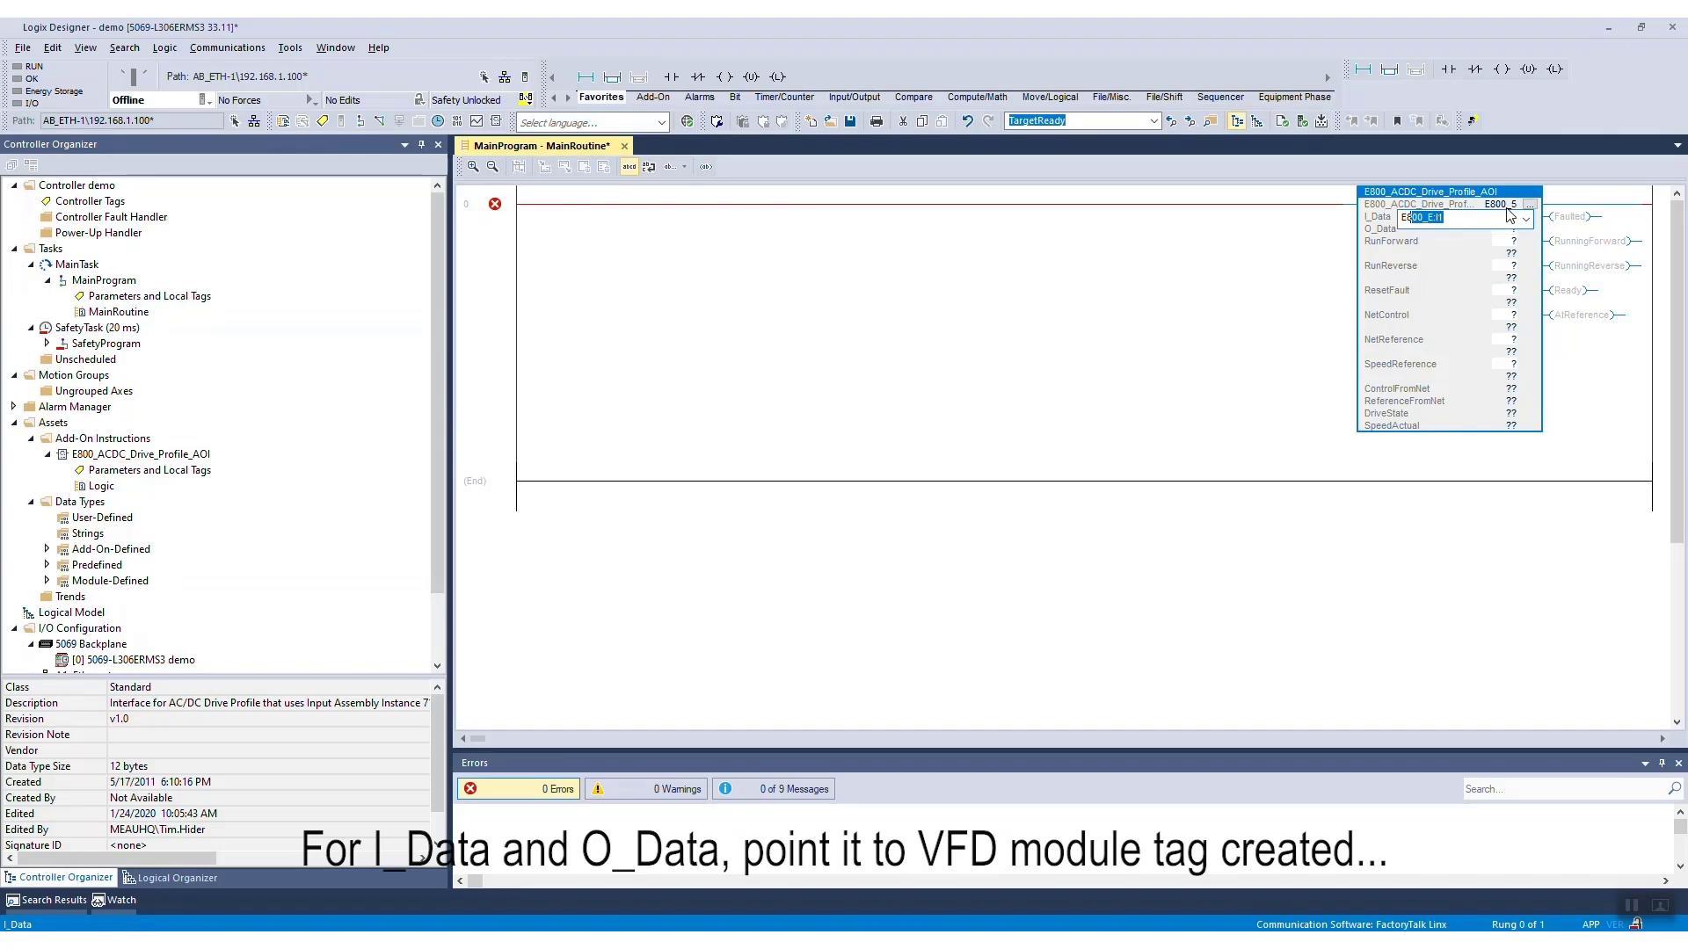
type("00_E")
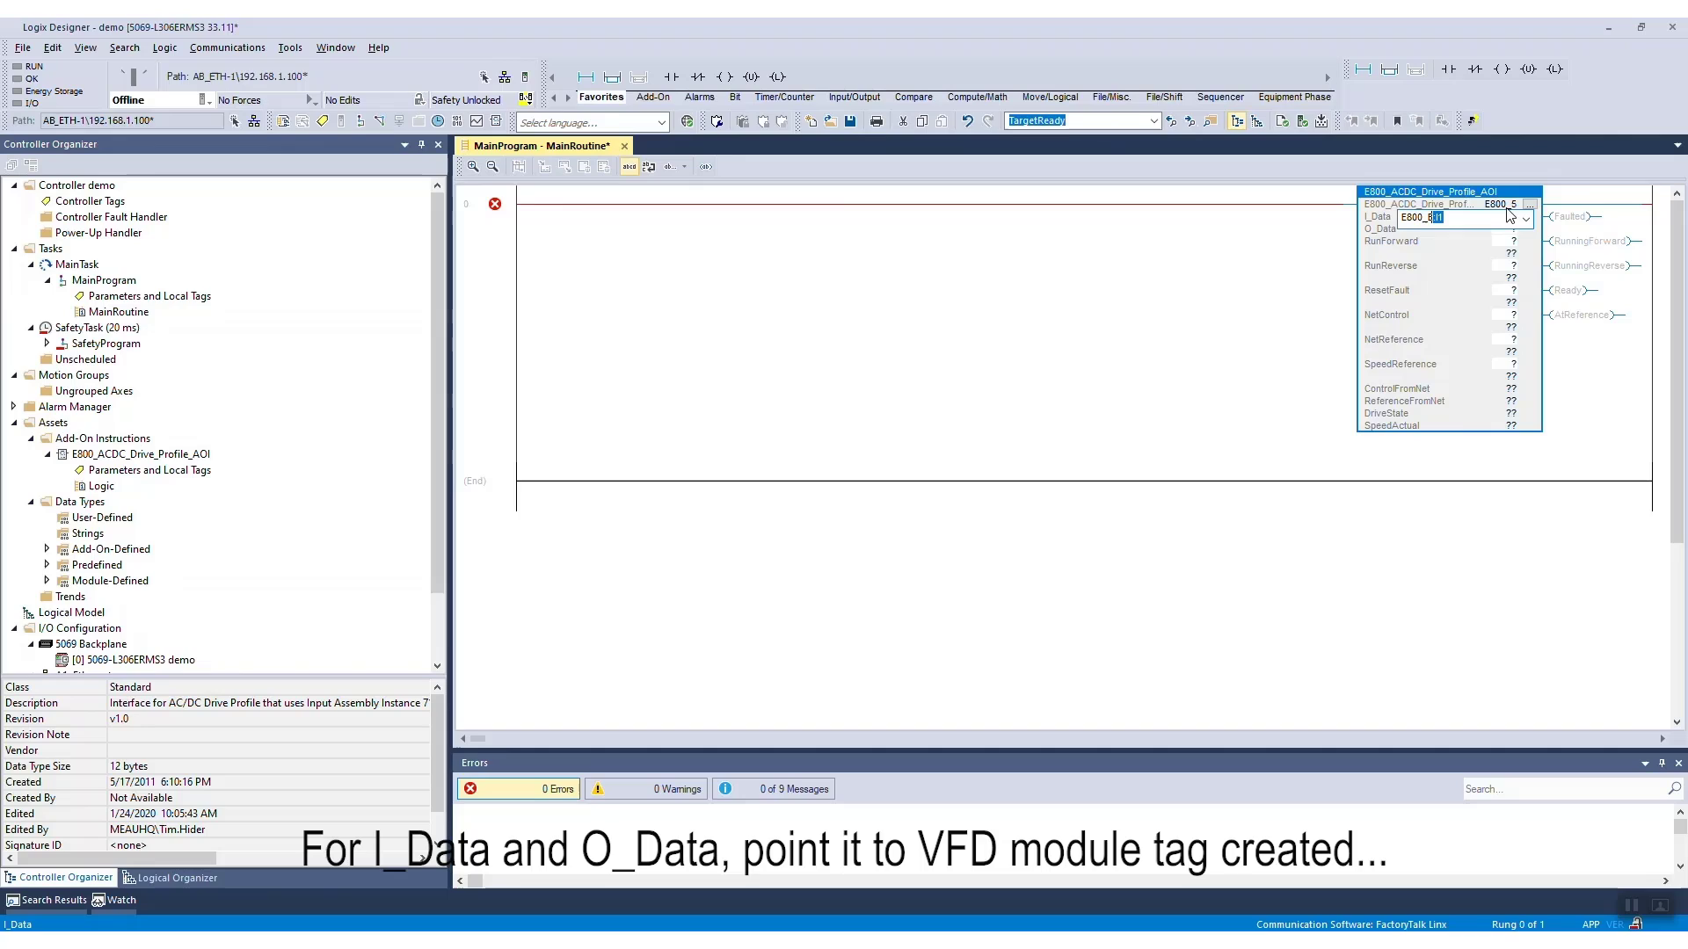
type(":I1.Data")
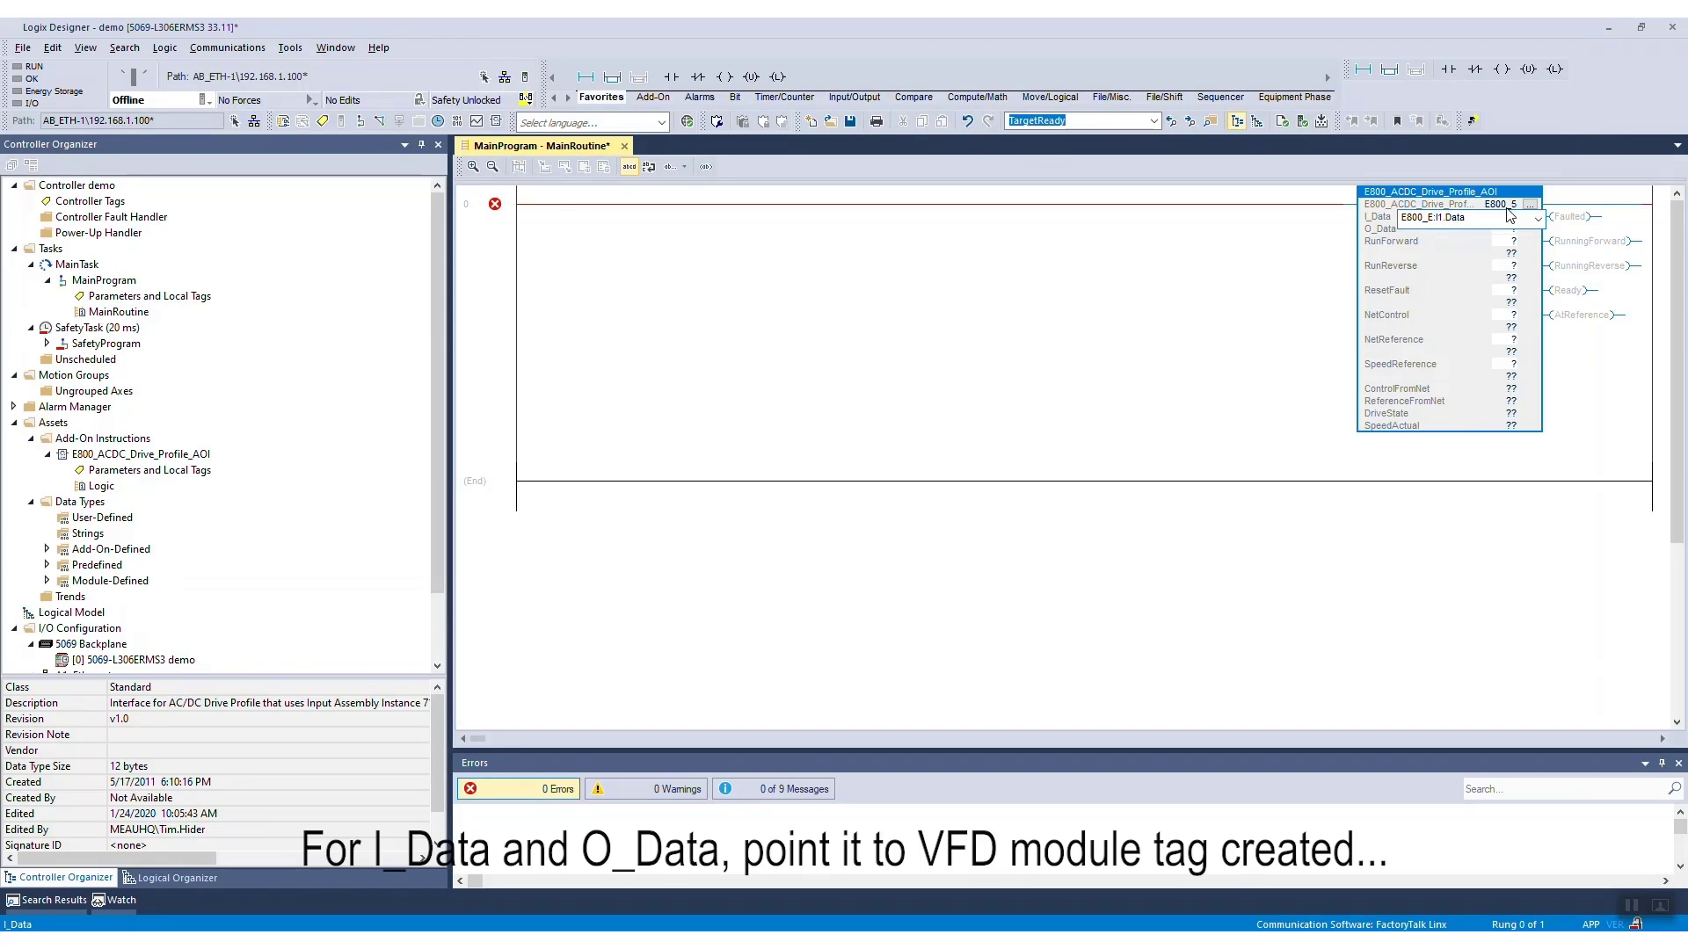
key("Return")
type("E800_")
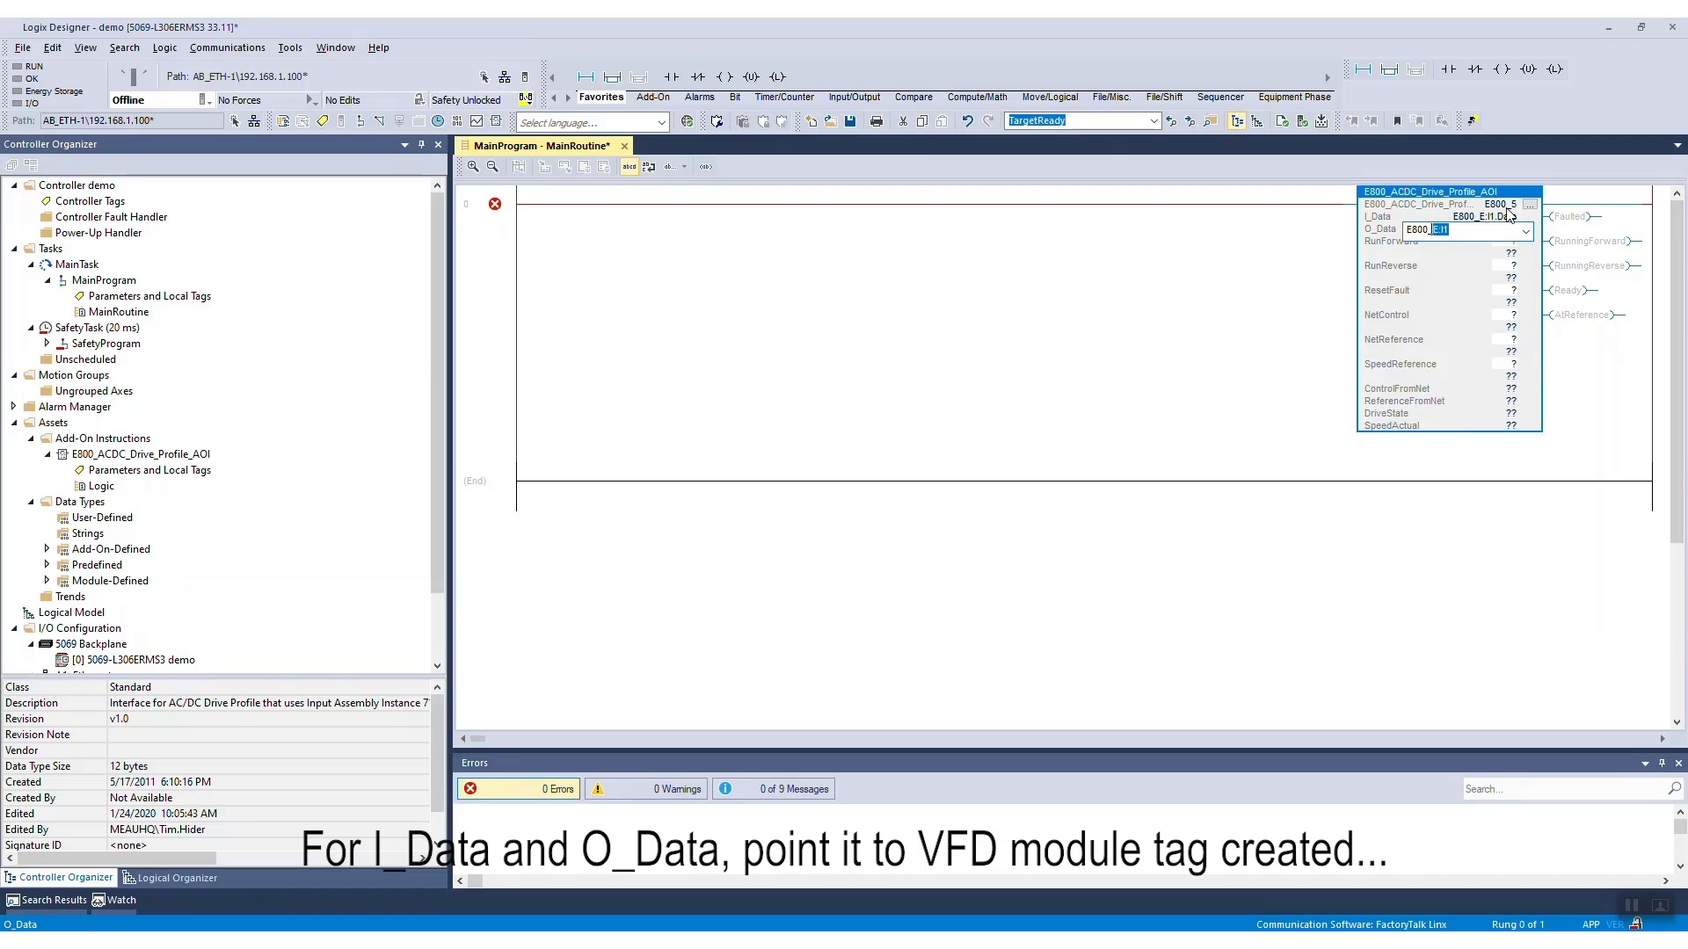
type("E:O1.Data")
key("Return")
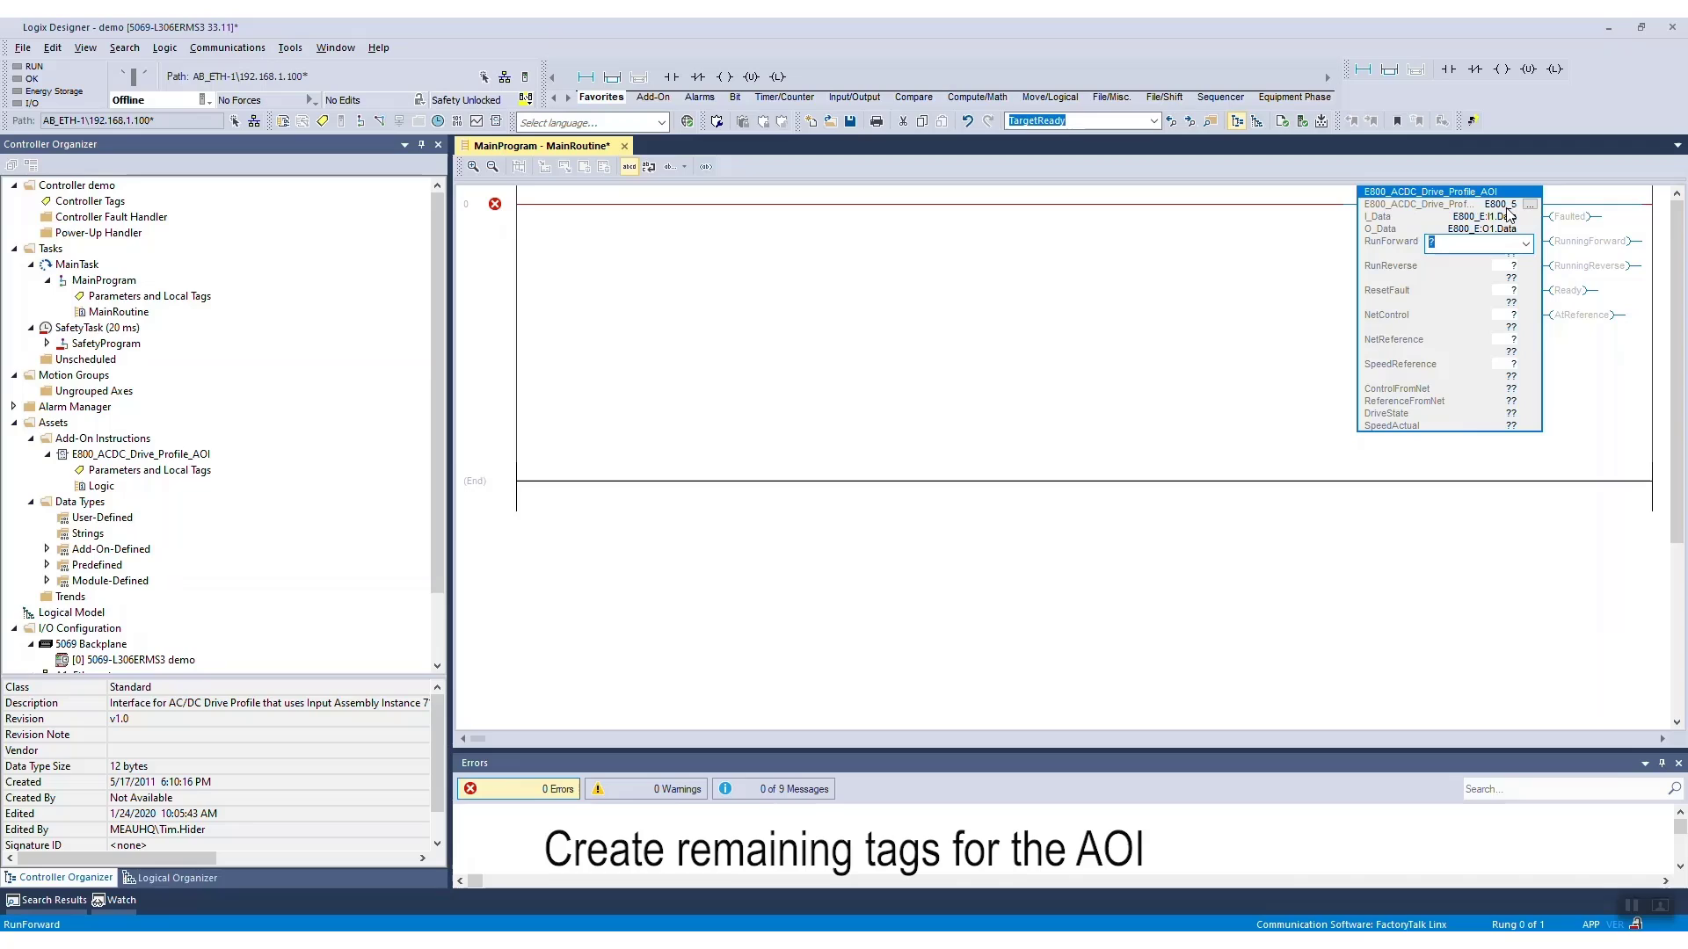
- Wire the remaining operands to UserFWD, UserREV, UserFaultReset, UserNetCtrl, UserNetRef and UserSpeedRef
type("Us")
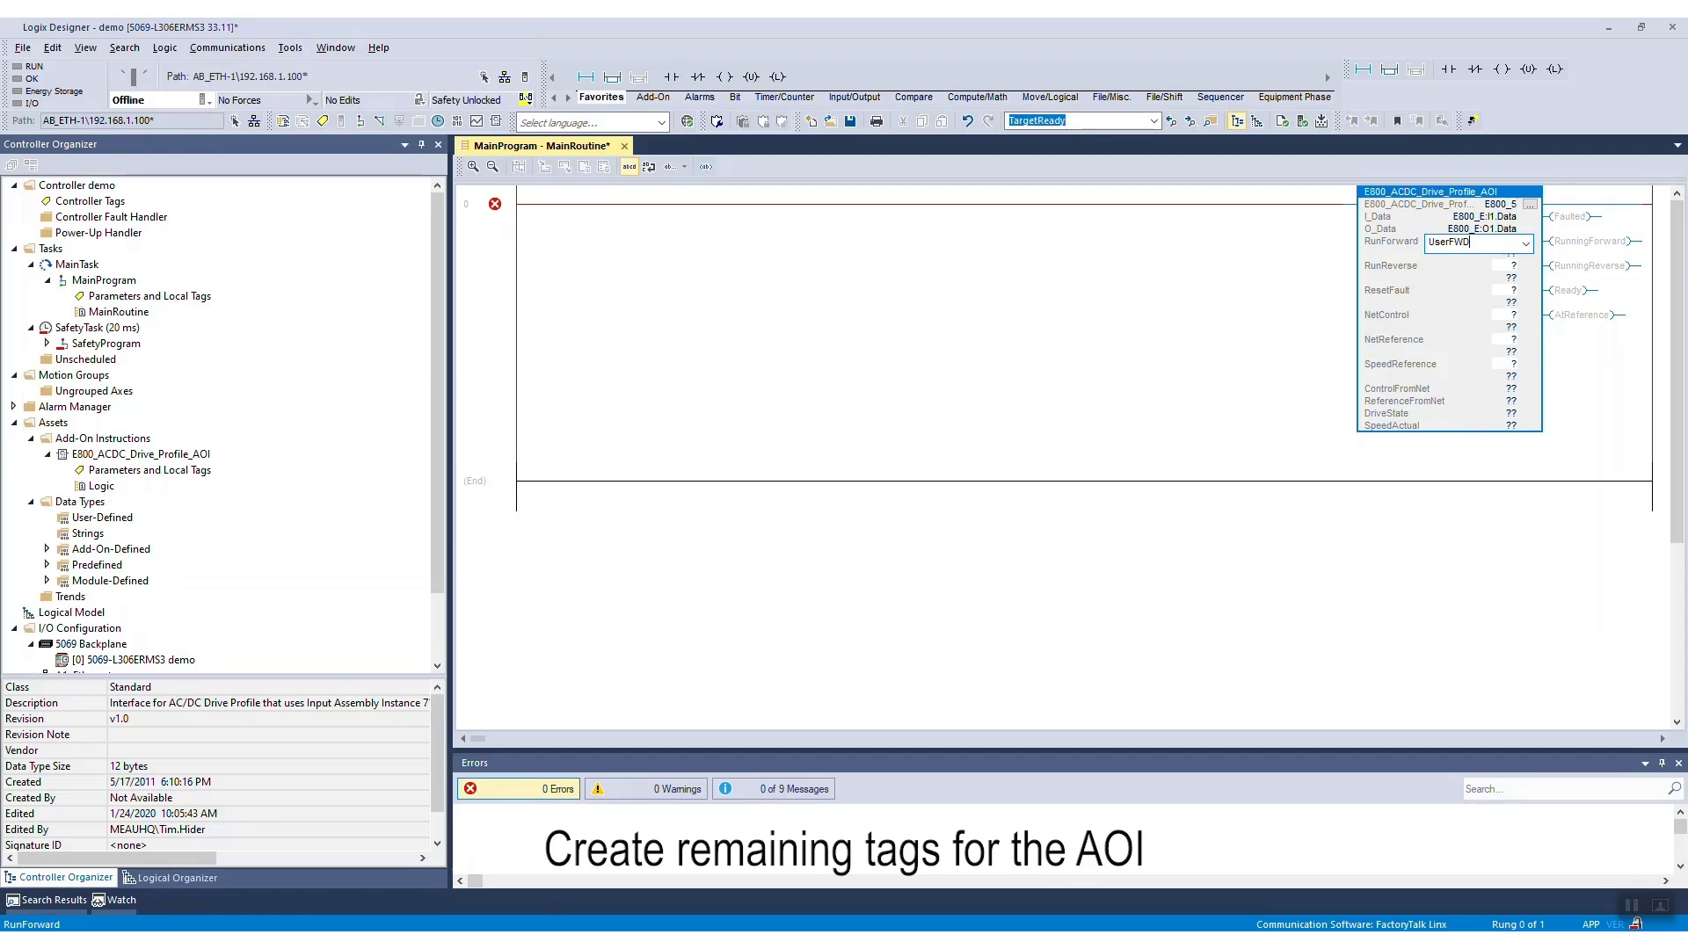
type("erFWD")
key("Return")
type("Use")
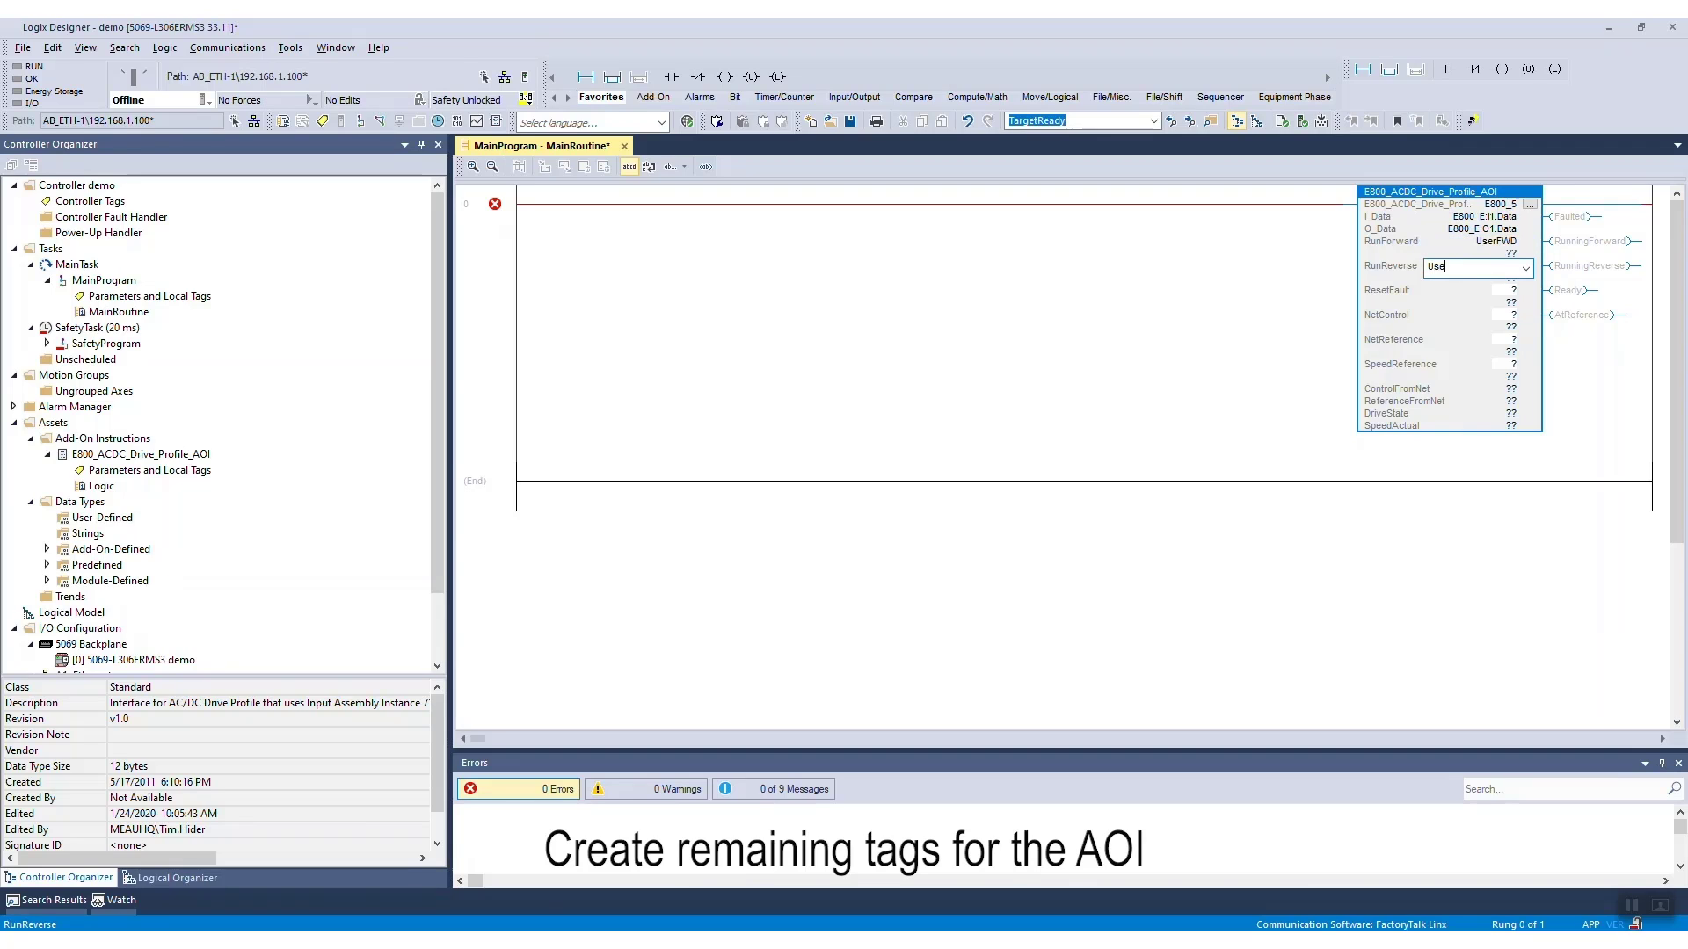
type("rRE")
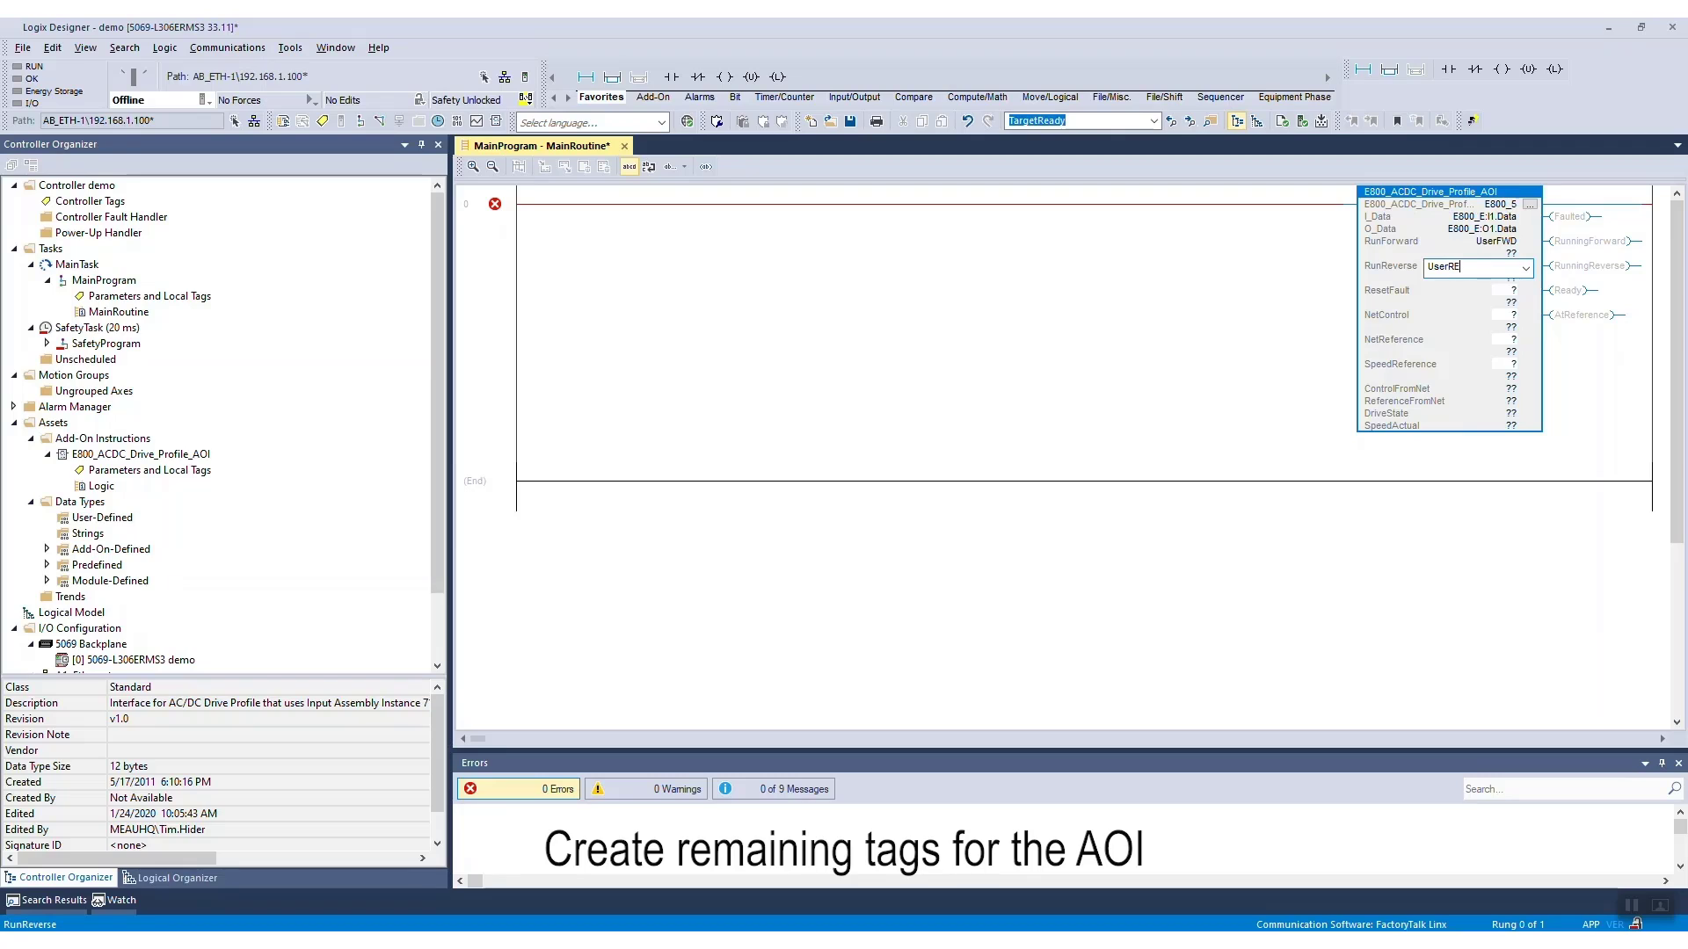
type("V")
key("Return")
type("UserFaultRe")
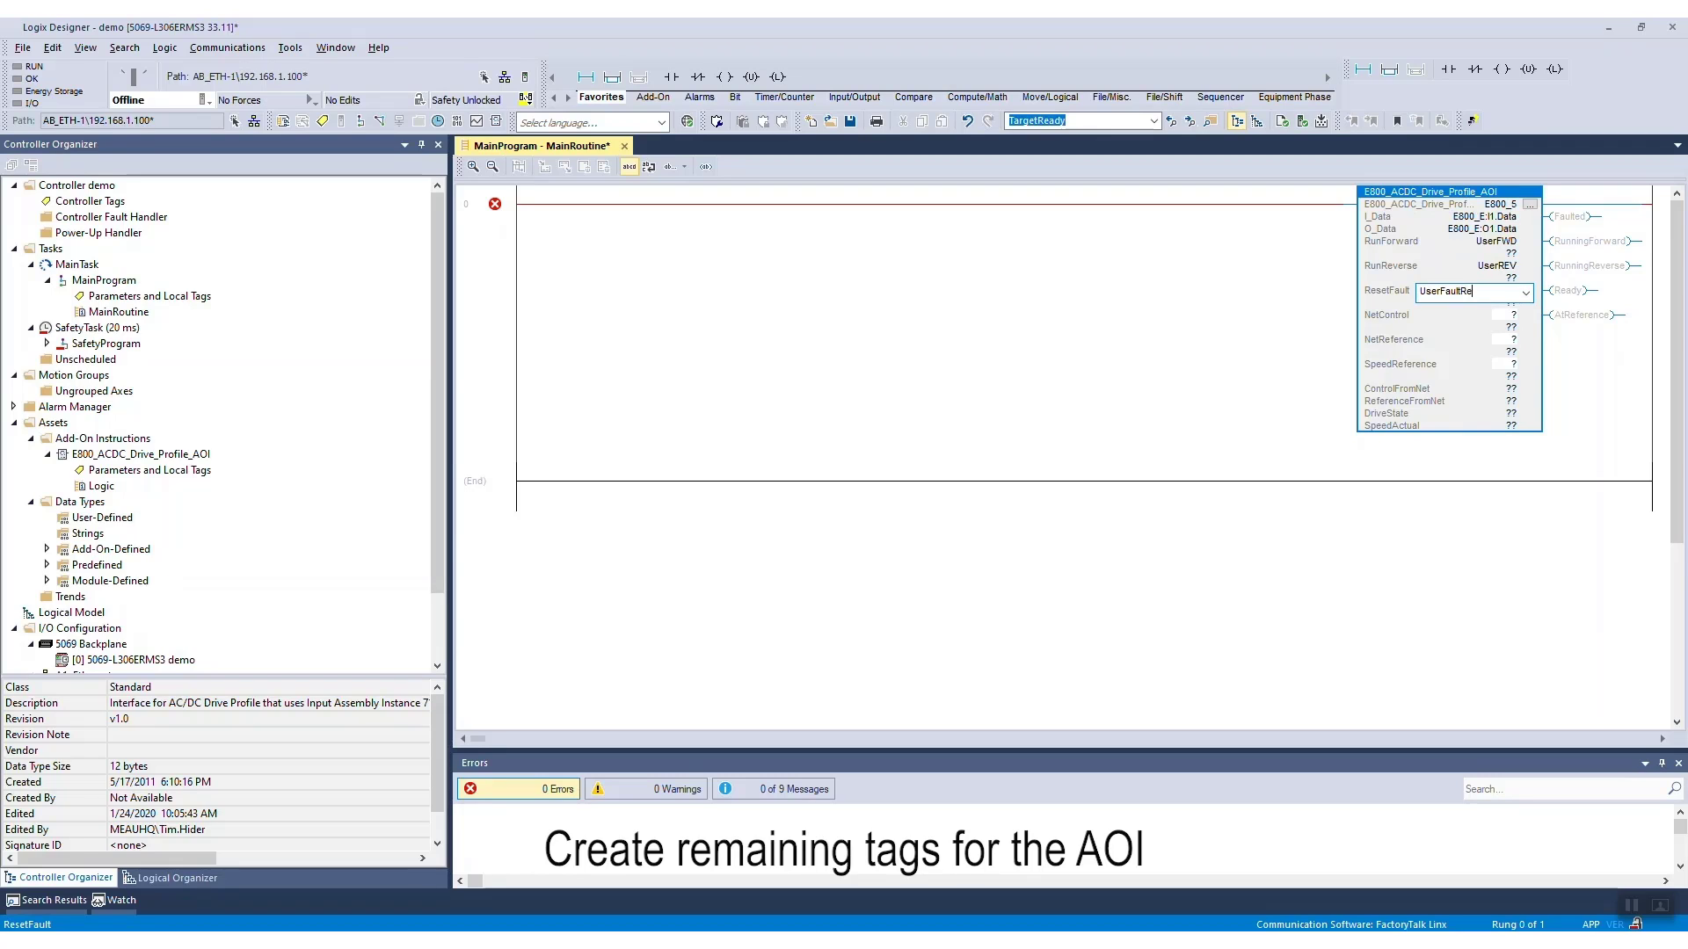
type("set")
key("Return")
type("UserNetCtrl")
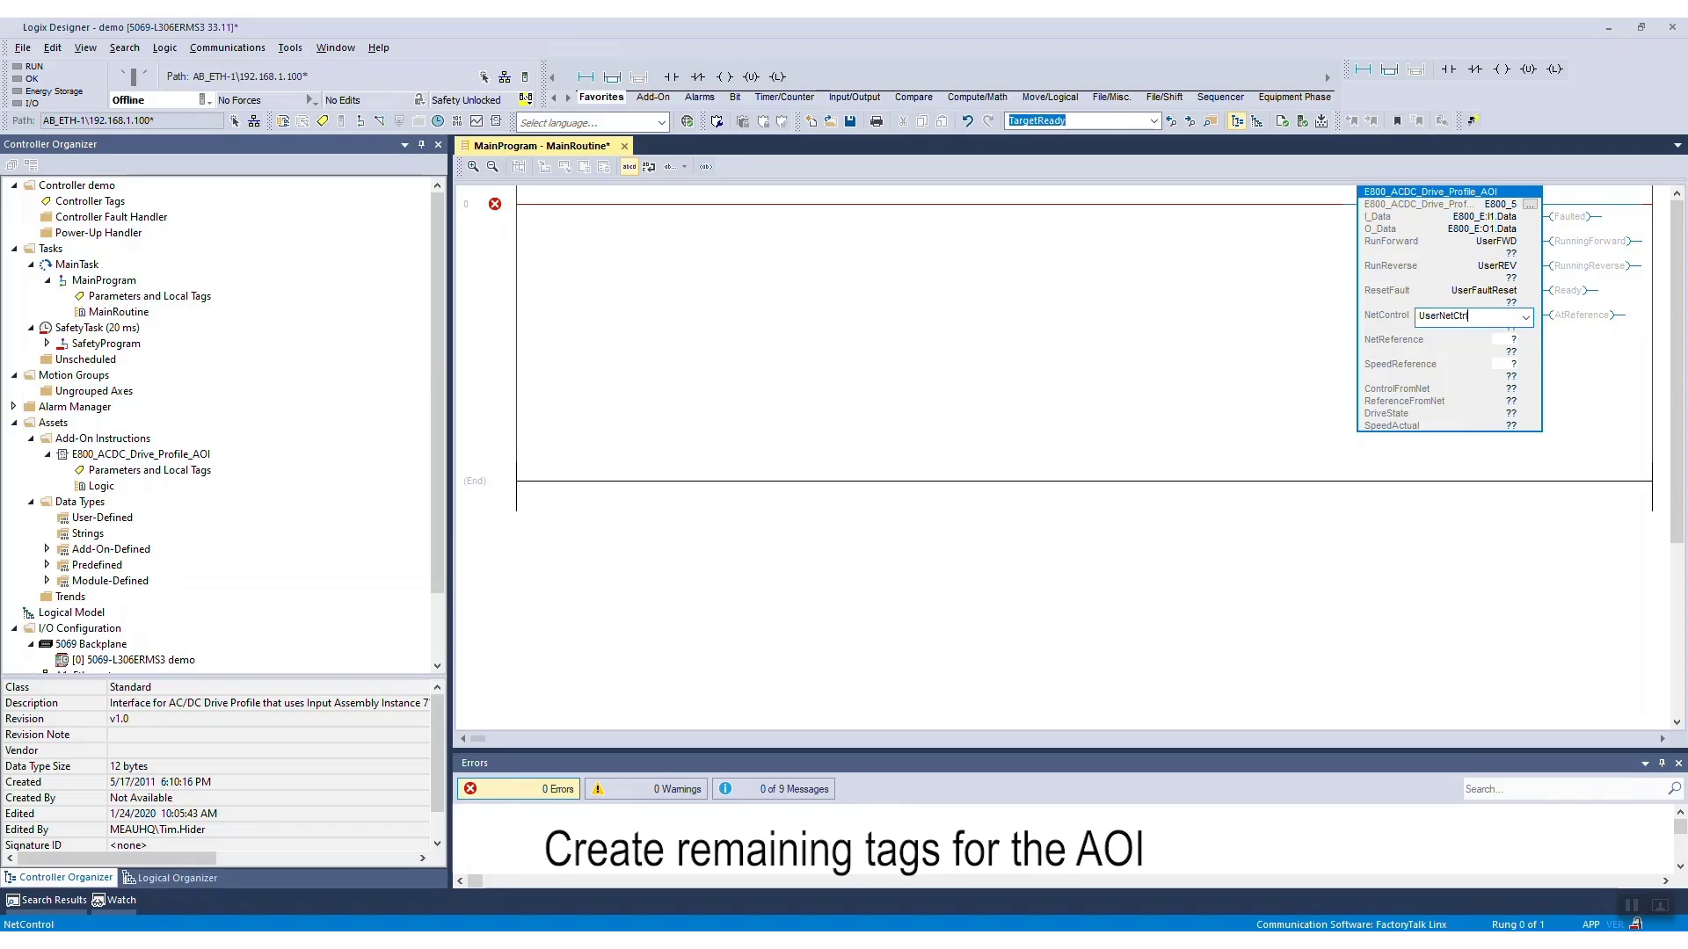
key("Return")
type("UserNet")
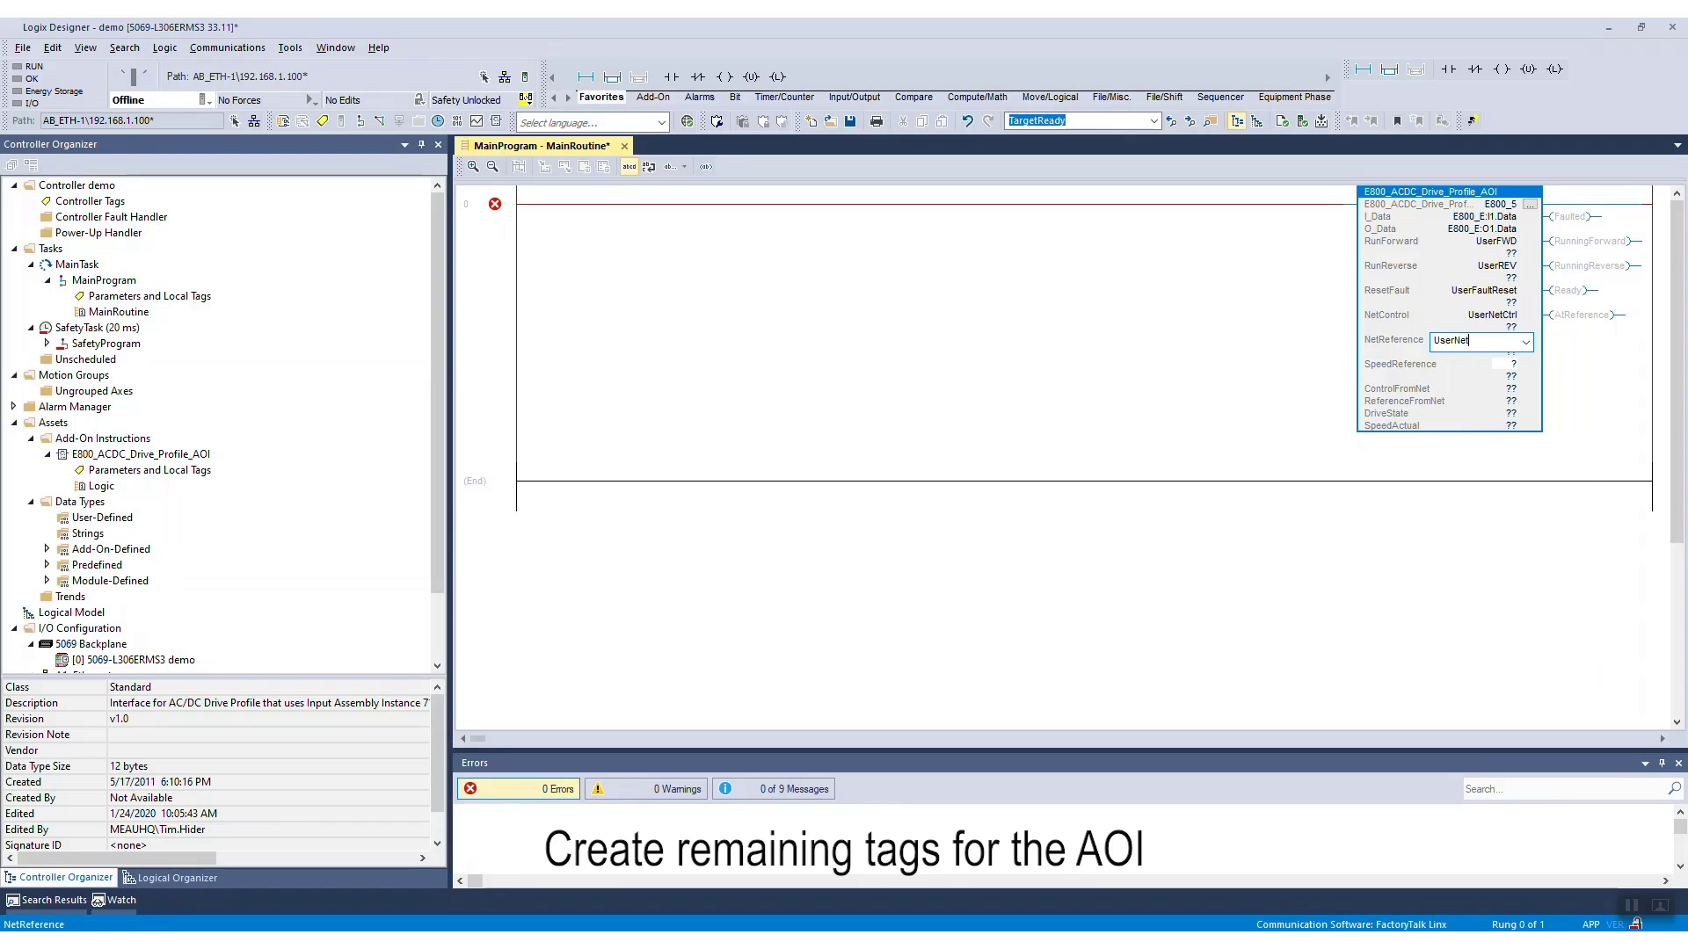
type("Ref")
key("Return")
type("UserSpee")
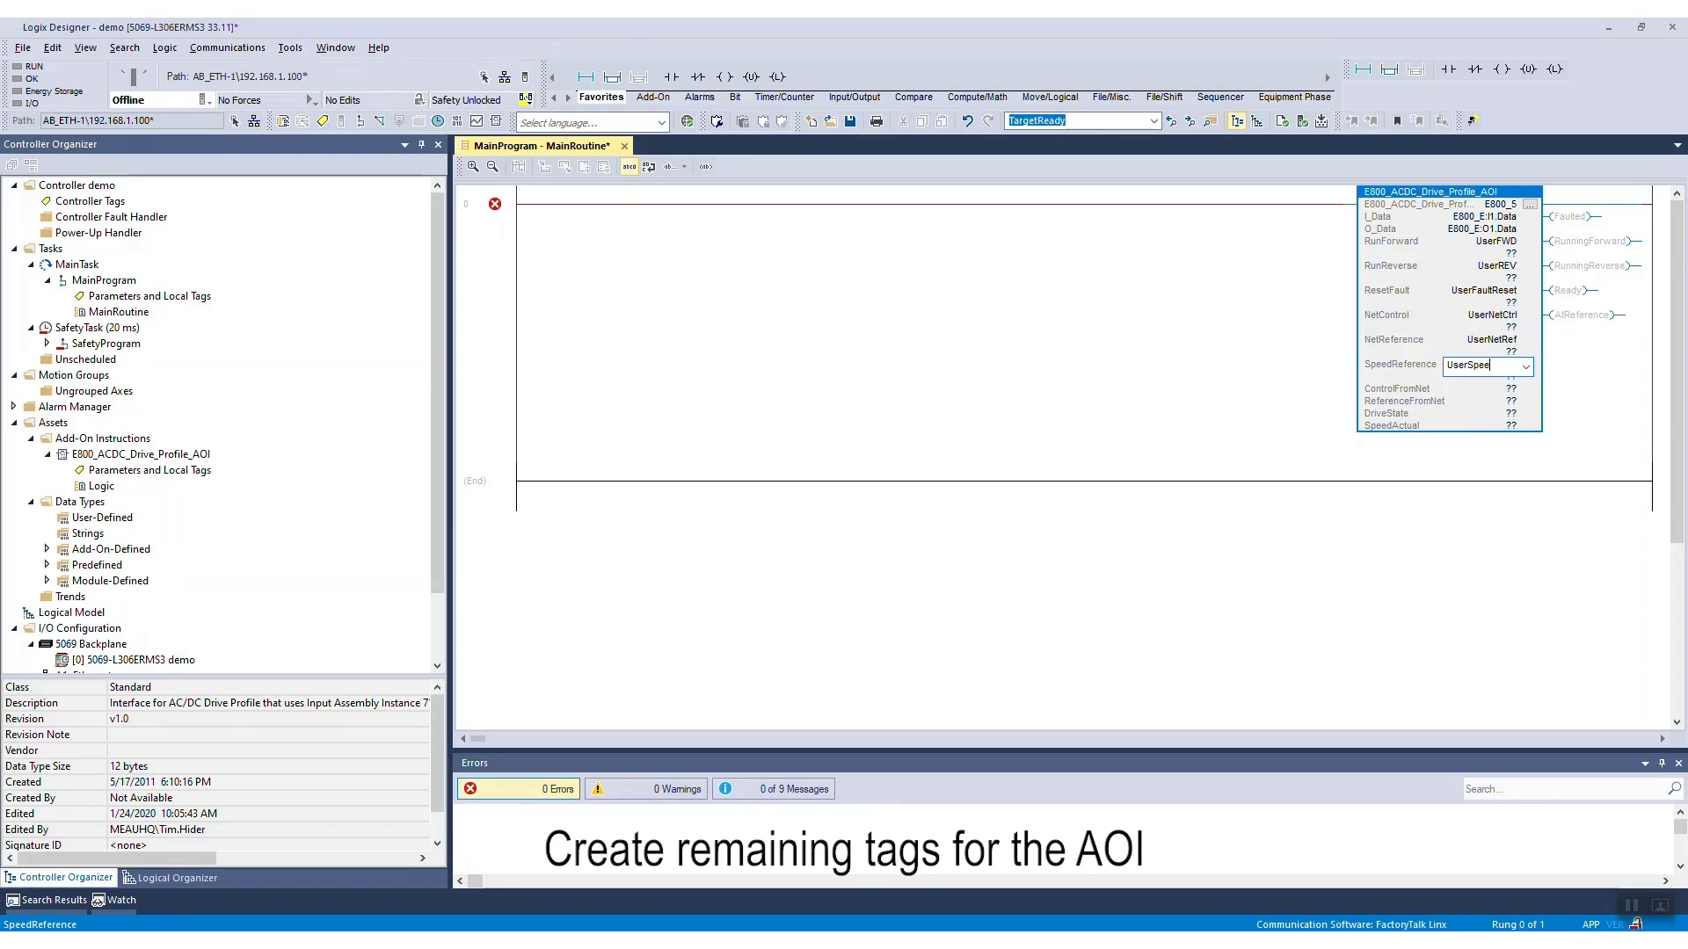
type("dRef")
key("Return")
left_click(1211, 313)
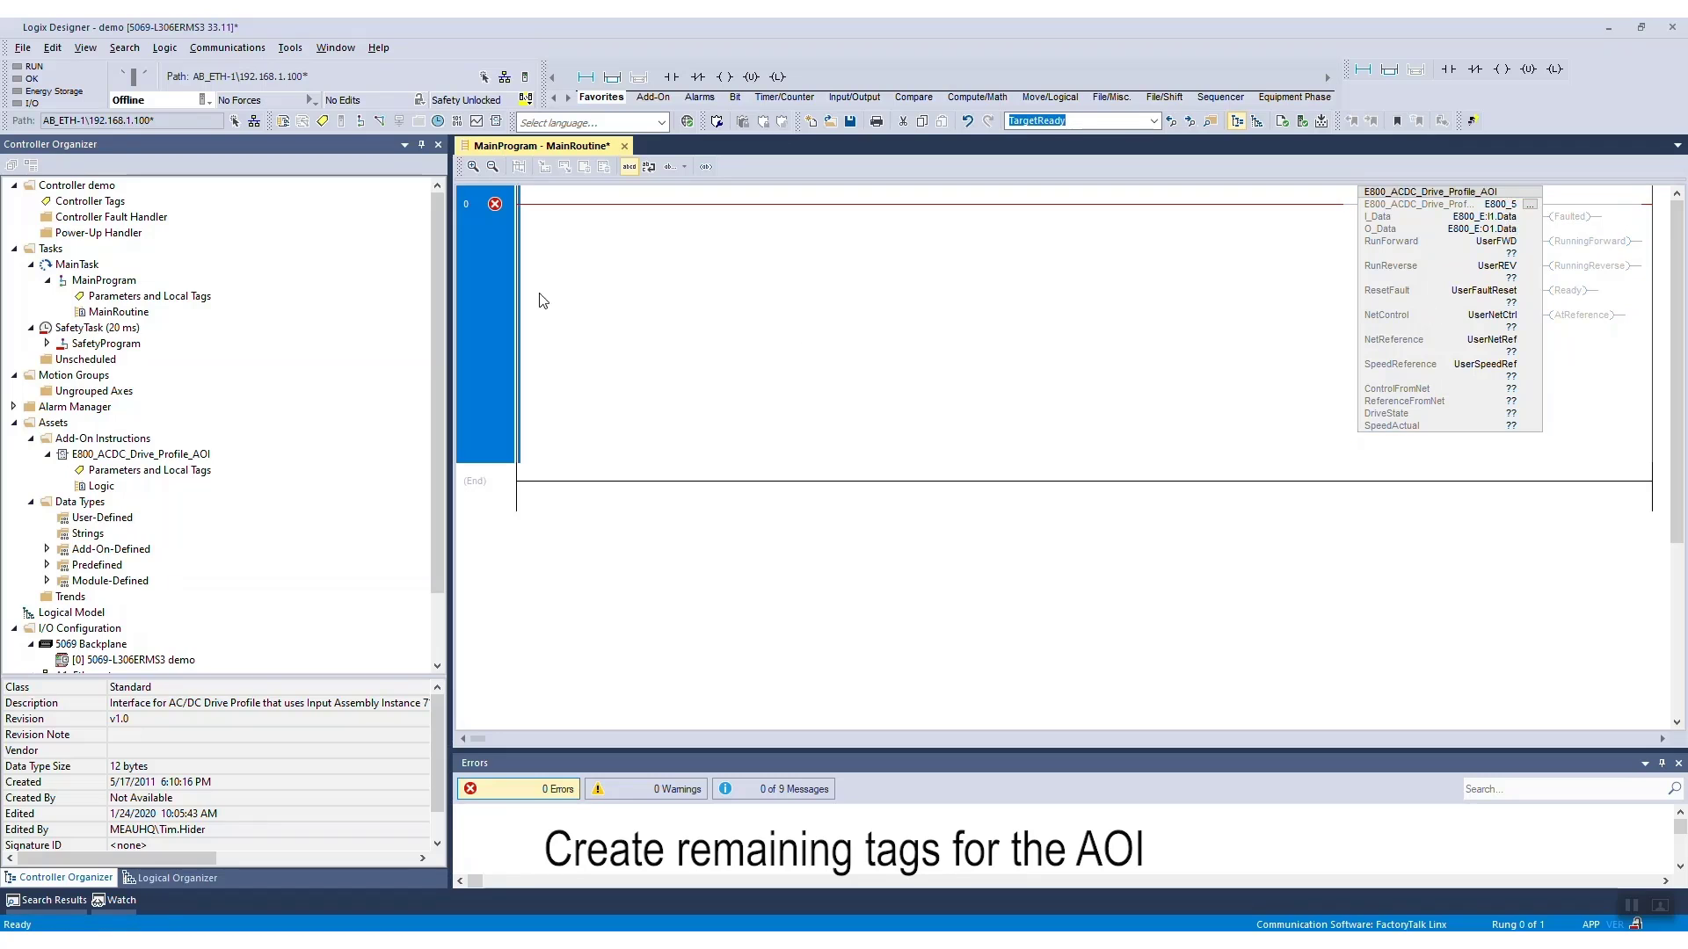
- In Controller Tags edit mode, create BOOL tags UserFWD and UserREV
left_click(112, 202)
double_click(113, 208)
left_click(584, 739)
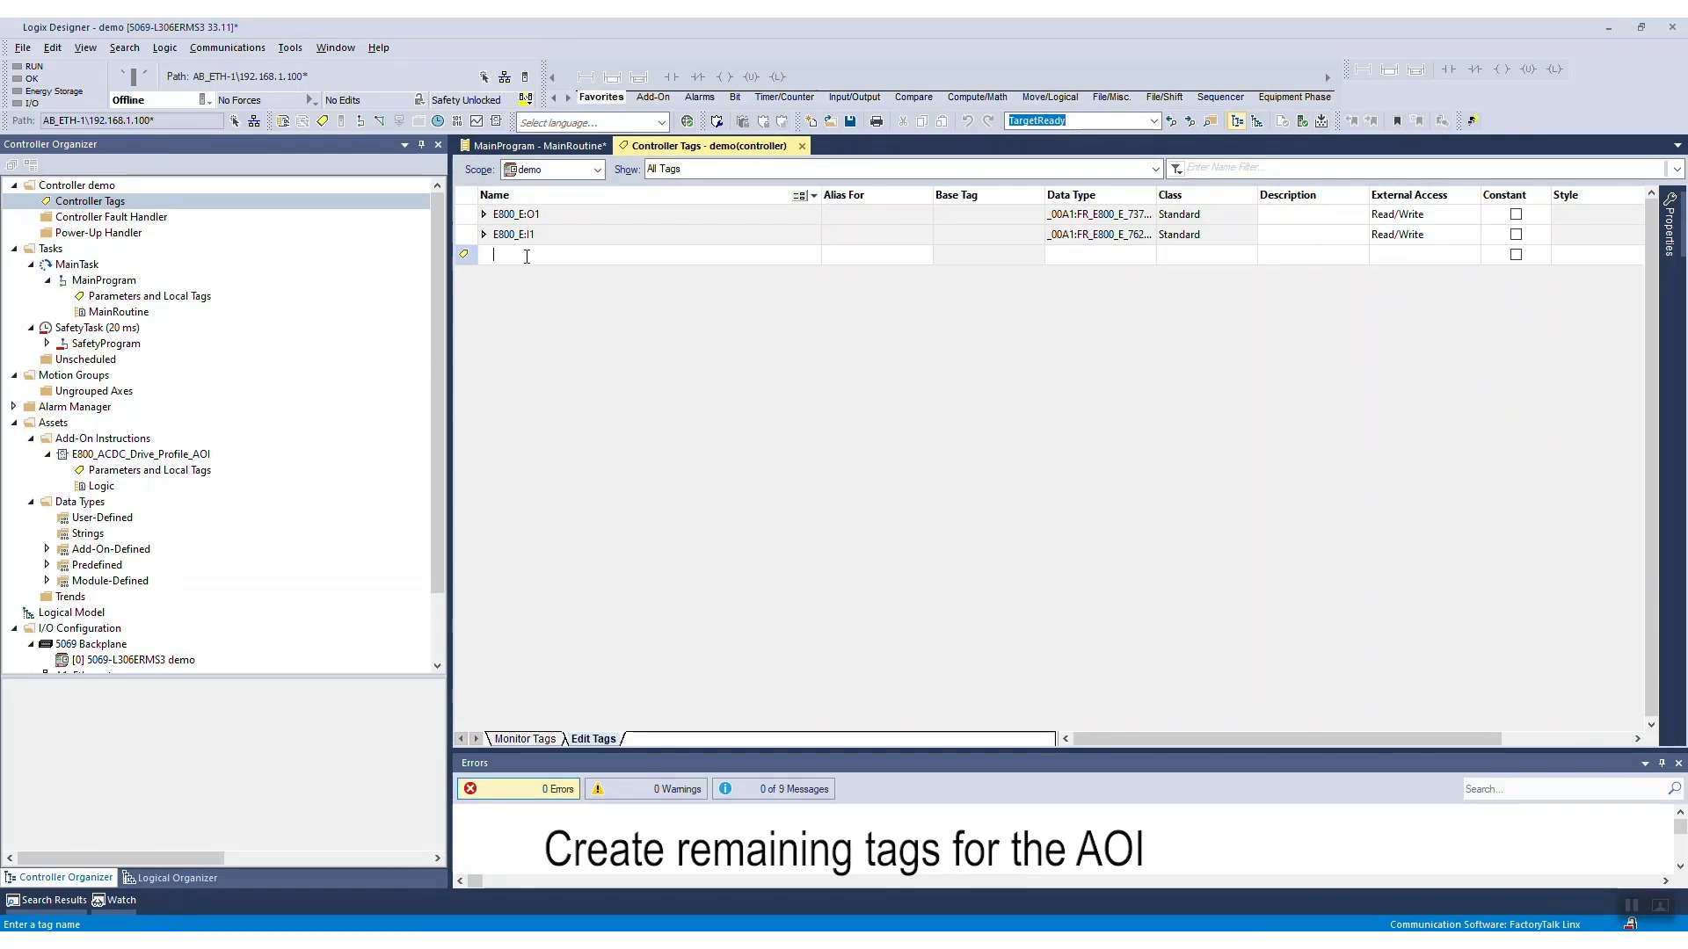
type("UserFWD")
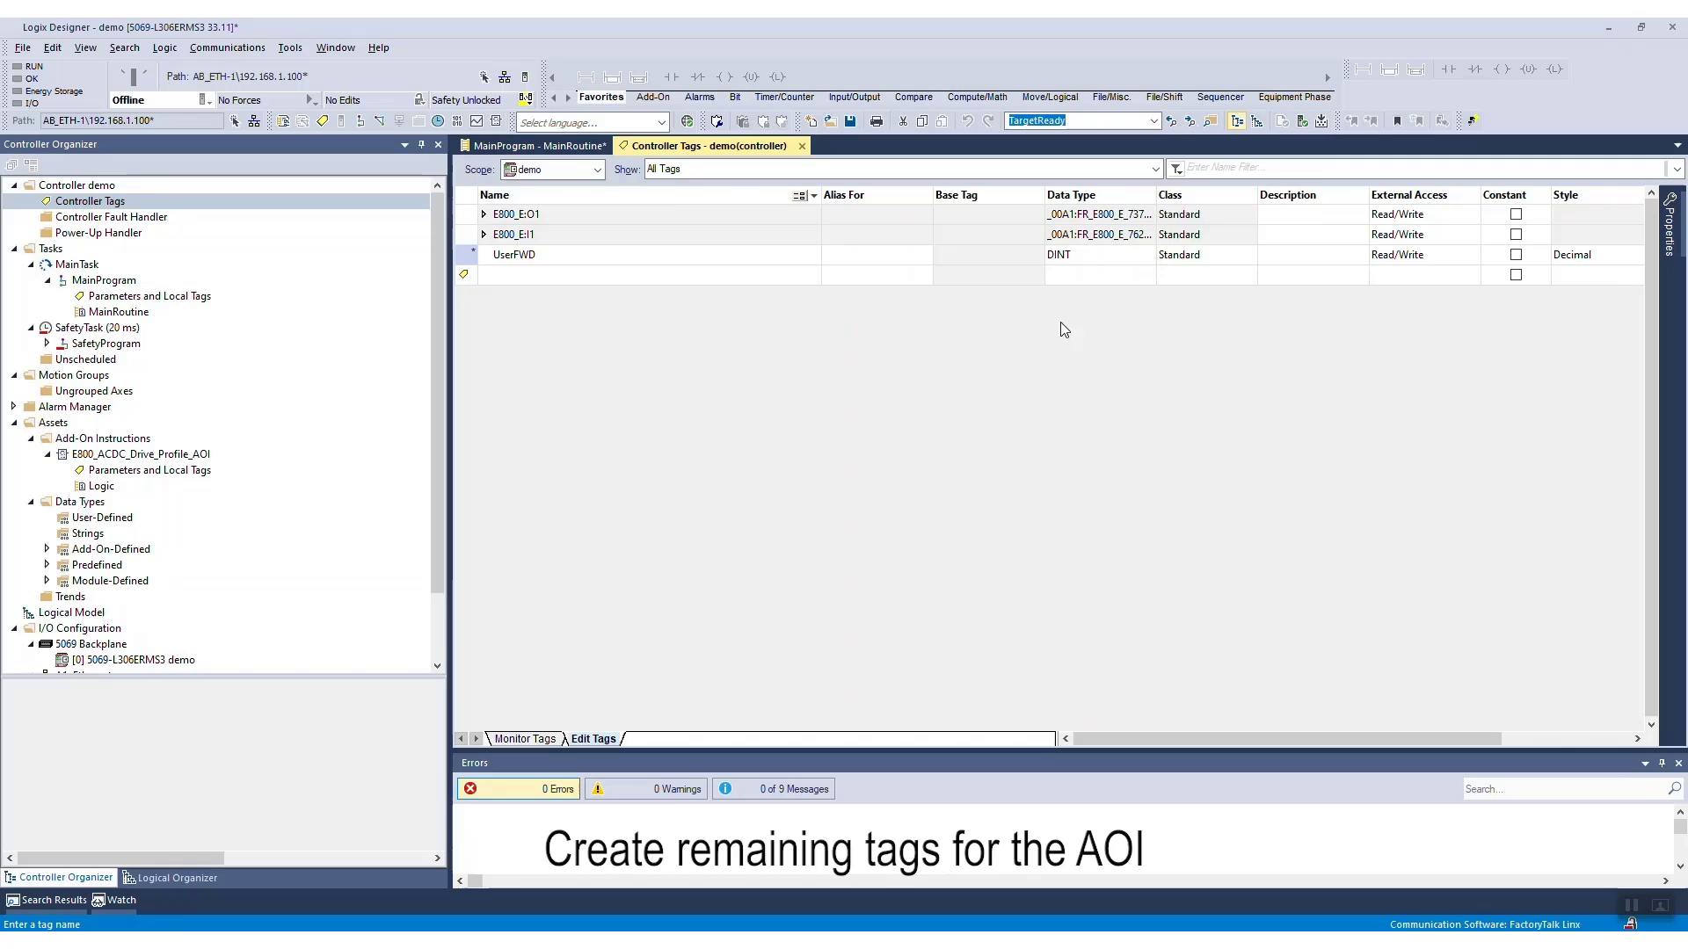
left_click(1081, 255)
type("BOOL")
key("Return")
type("UserREV")
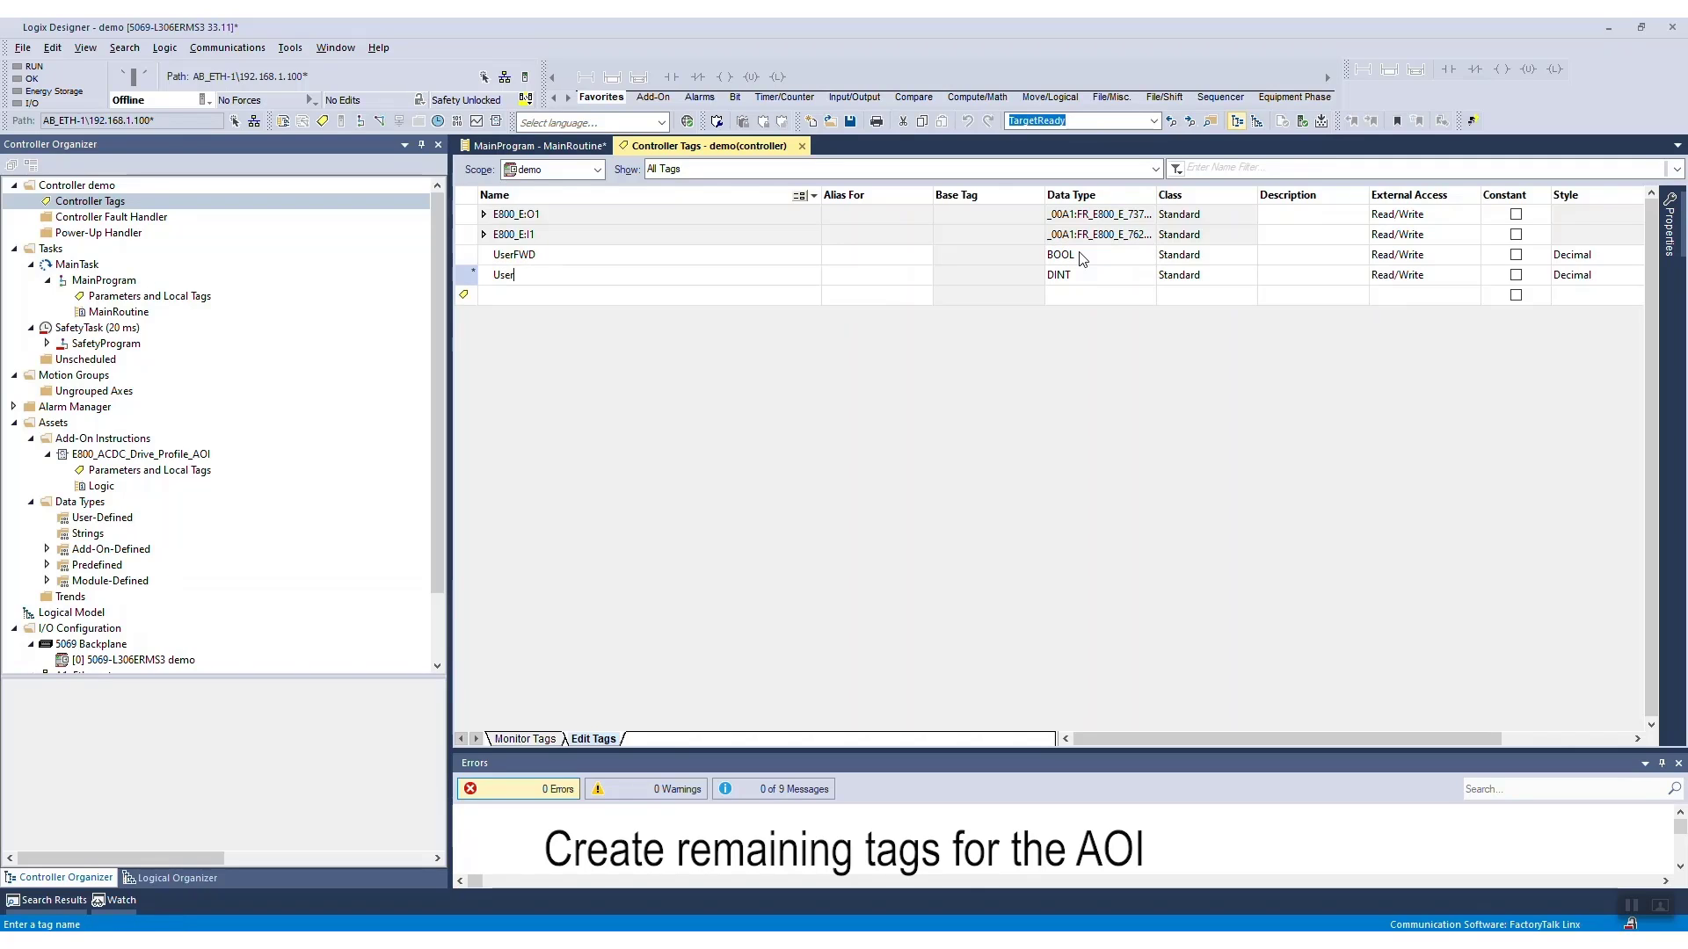
left_click(1092, 276)
double_click(1091, 275)
type("BOOL")
key("Return")
- Add UserFaultReset, UserNetCtrl and UserNetRef as BOOL tags and UserSpeedRef as INT
type("UserFaultReset")
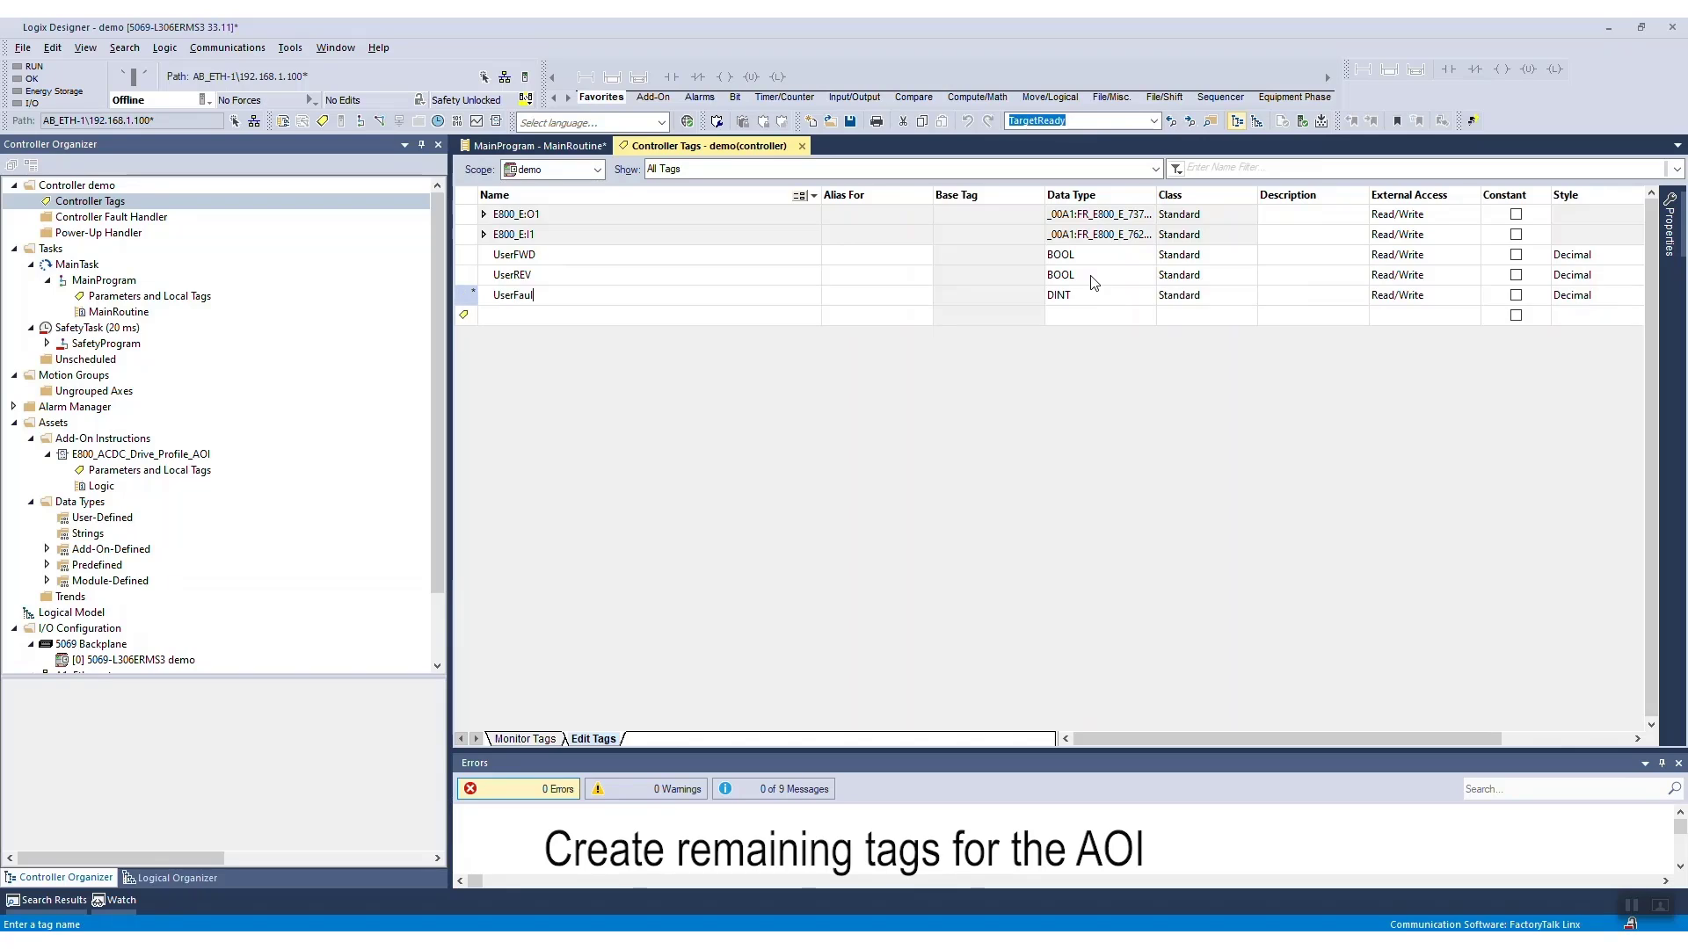
left_click(1085, 297)
type("BOOL")
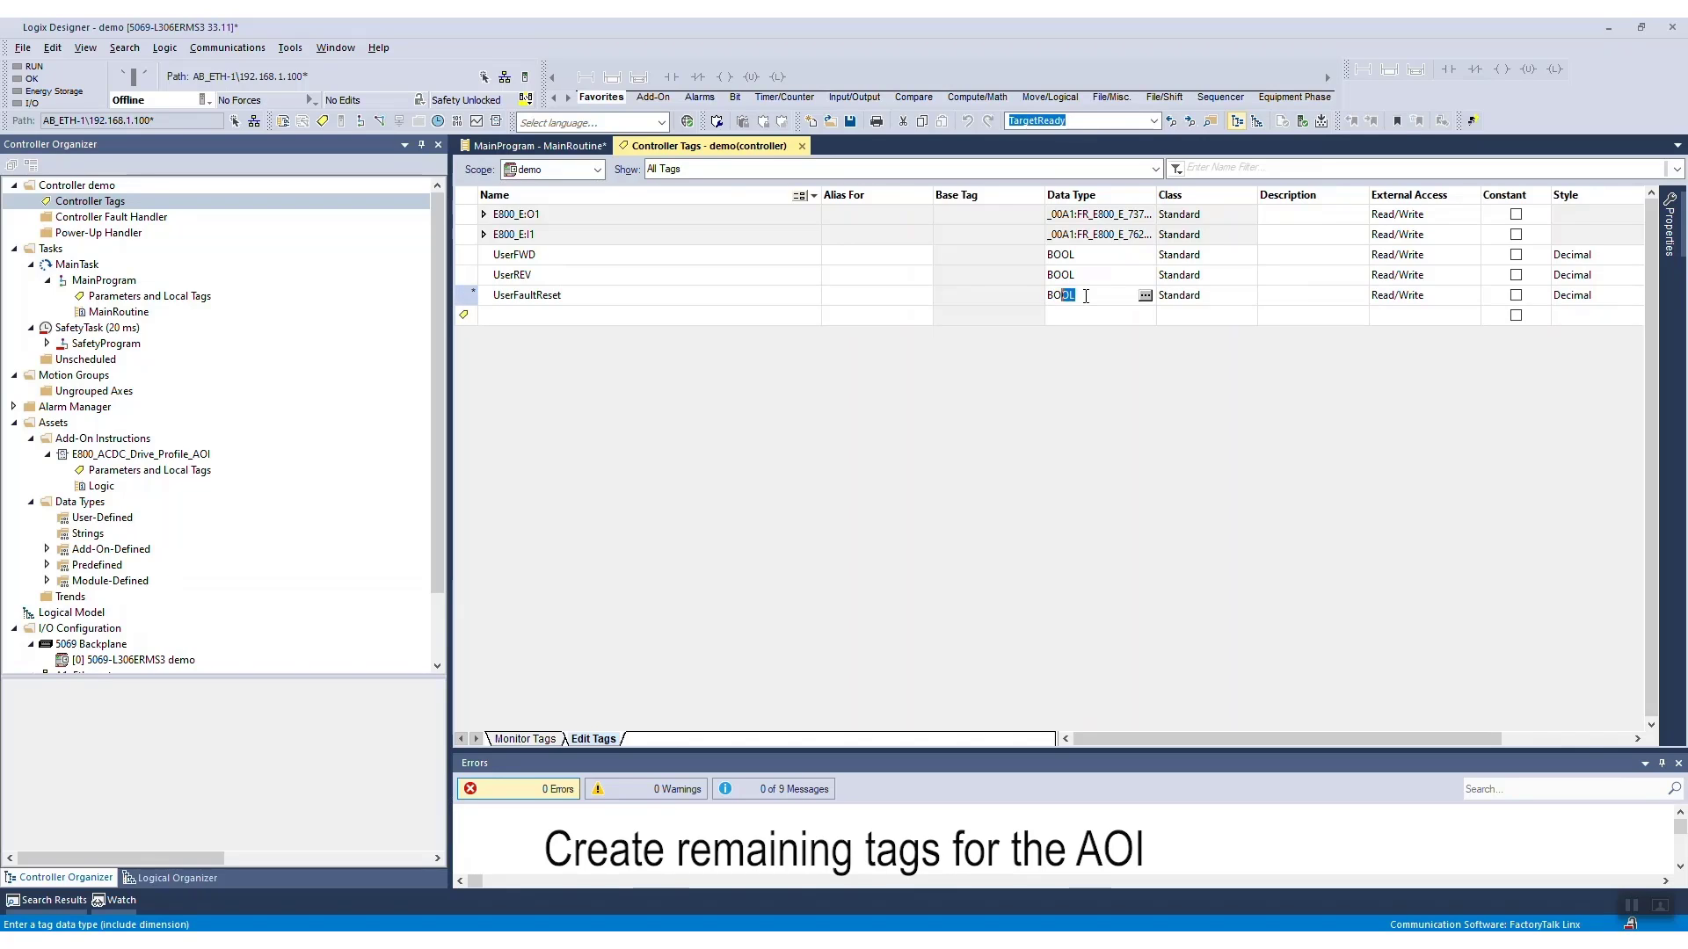
key("Return")
type("UserNetCtrl")
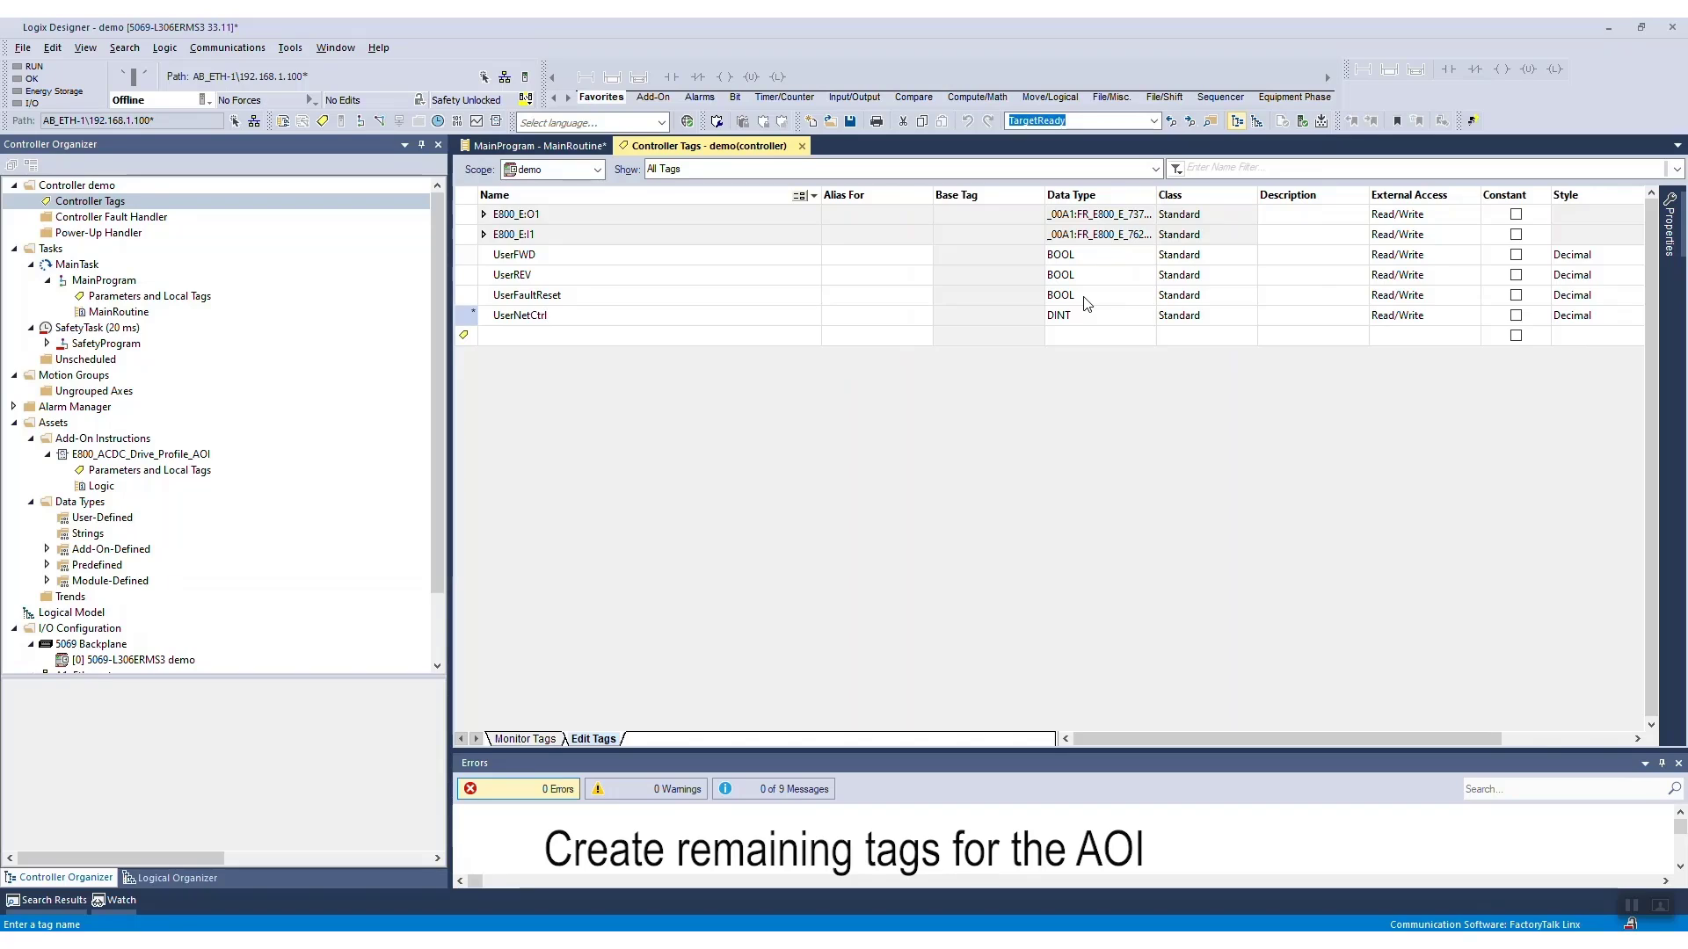
left_click(1075, 318)
type("BOOL")
key("Return")
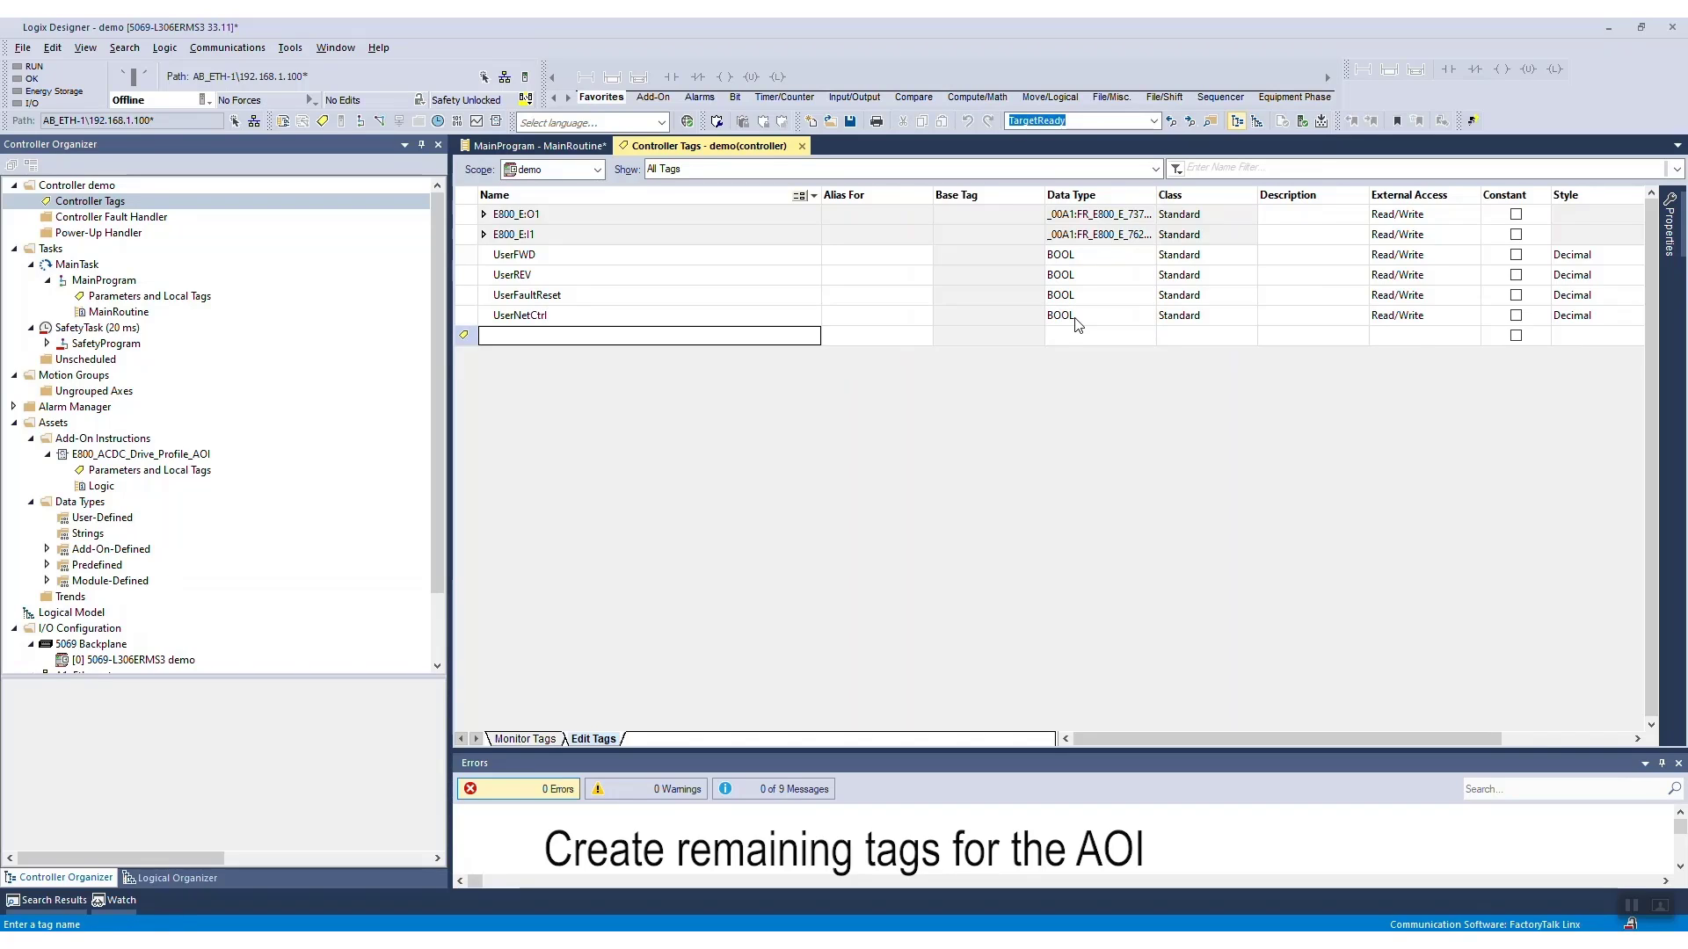
type("UserNetRef")
left_click(1082, 335)
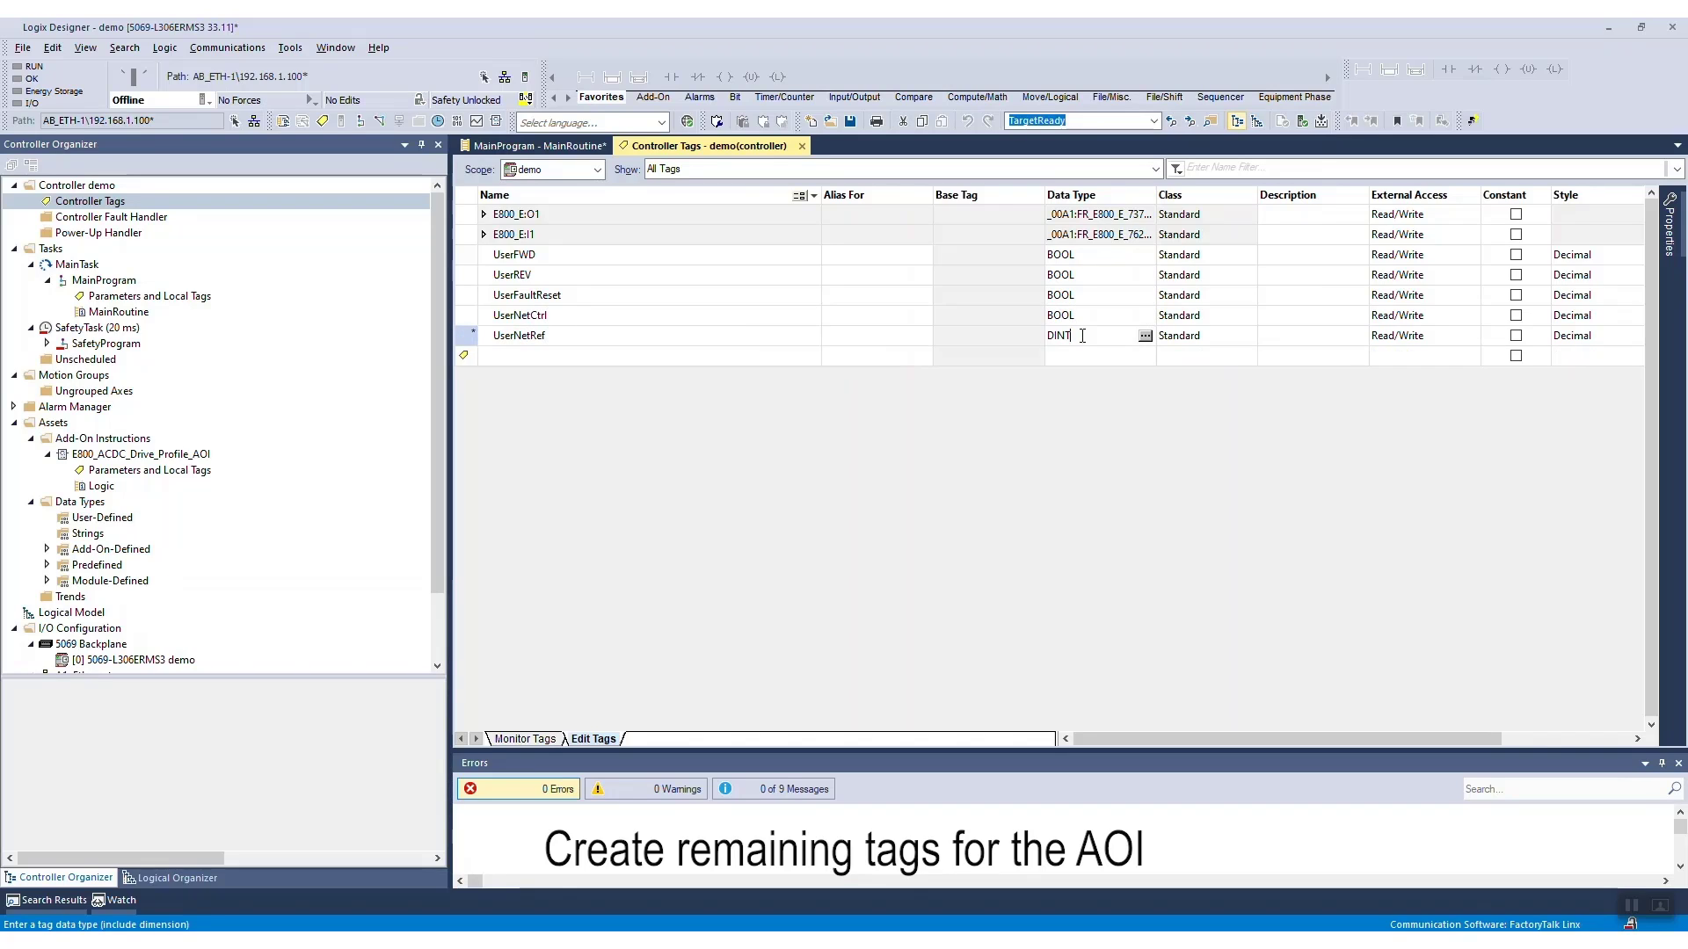
key("Return")
type("UserSpeedRef")
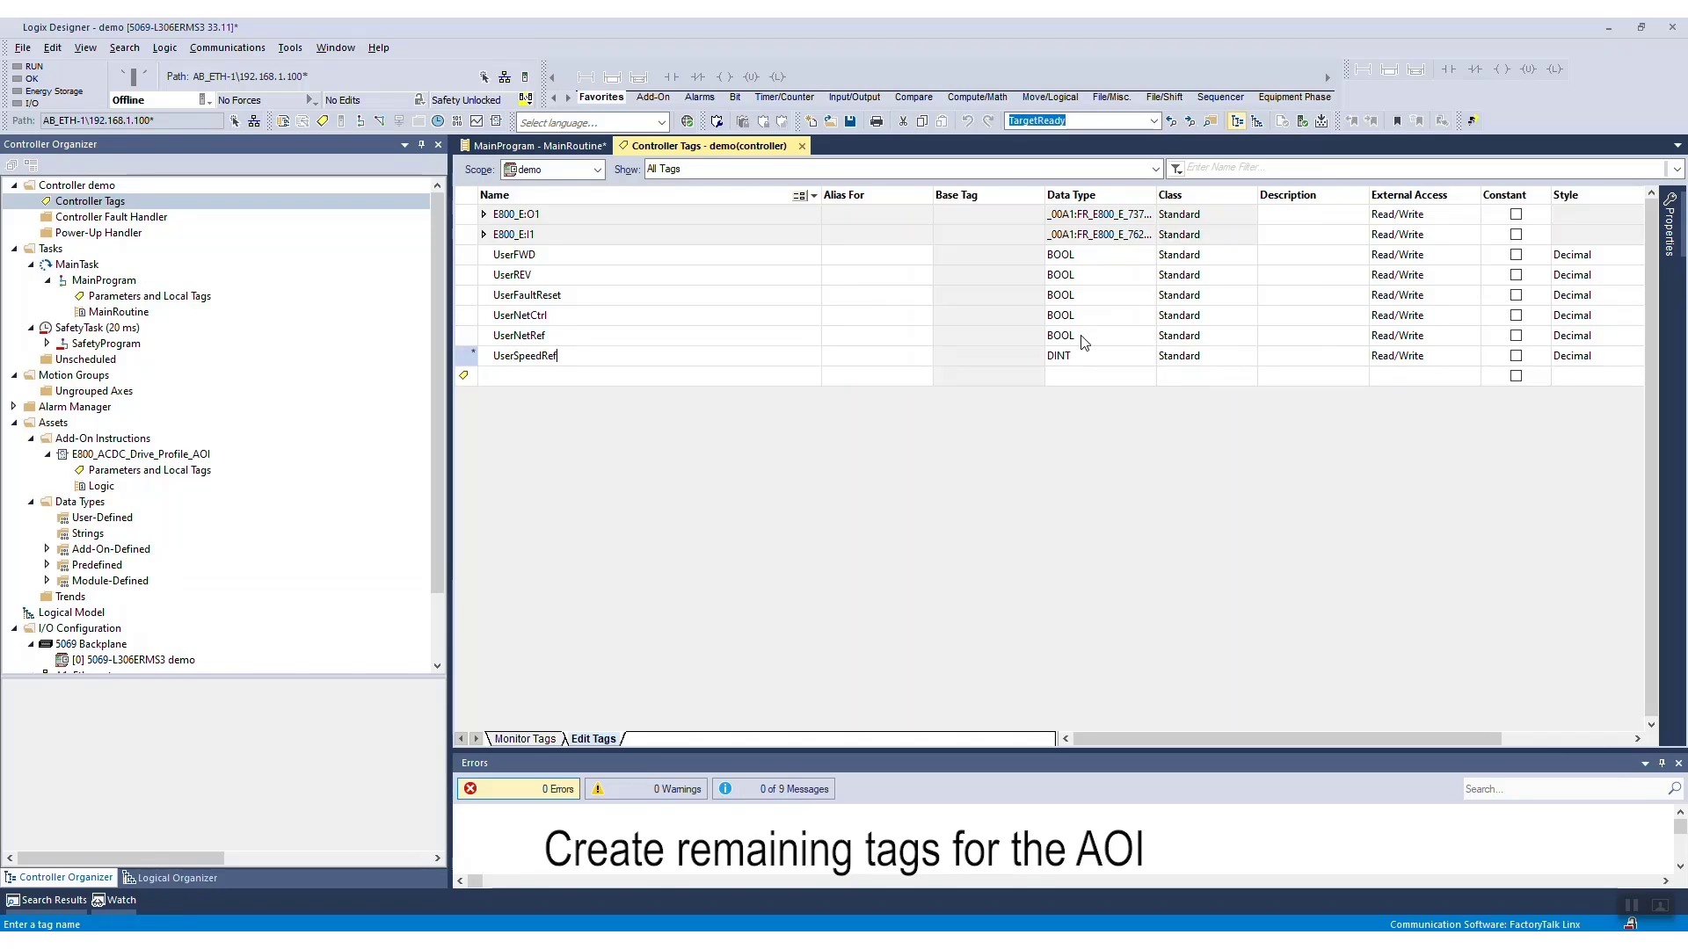
left_click(1058, 354)
key("BackSpace")
key("Return")
- Create tag E800_5 of type E800_ACDC_Drive_Profile_AOI and return to MainRoutine
type("E800_5")
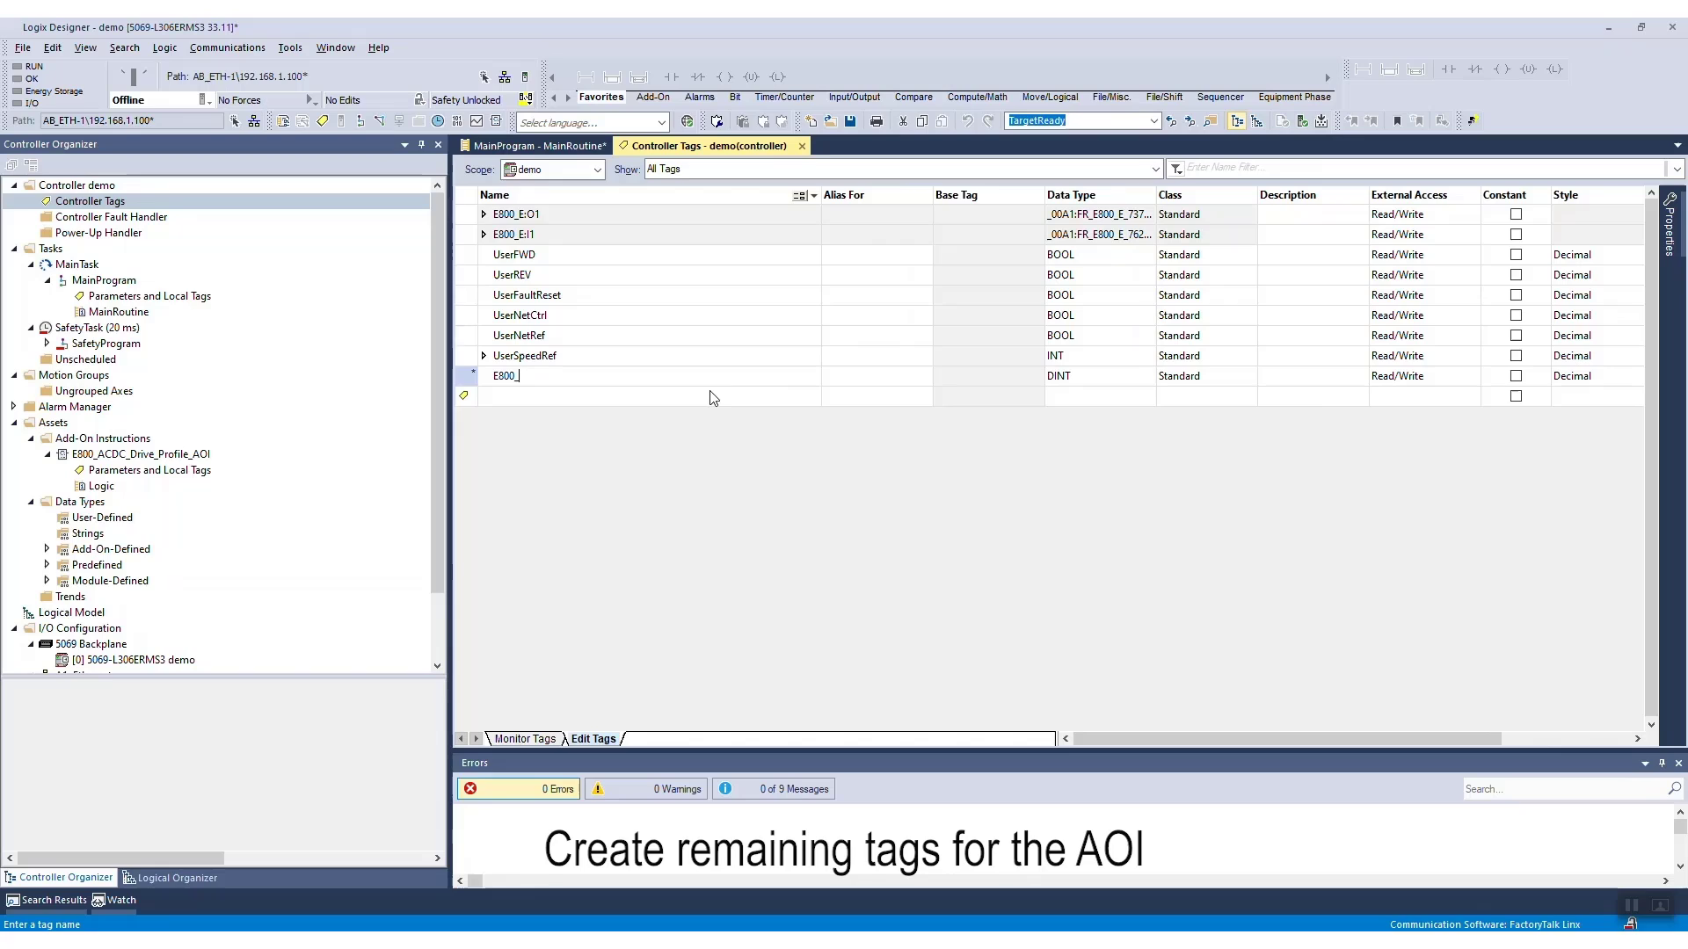
key("Return")
left_click(1143, 378)
left_click(1144, 377)
scroll(809, 474, "down", 3)
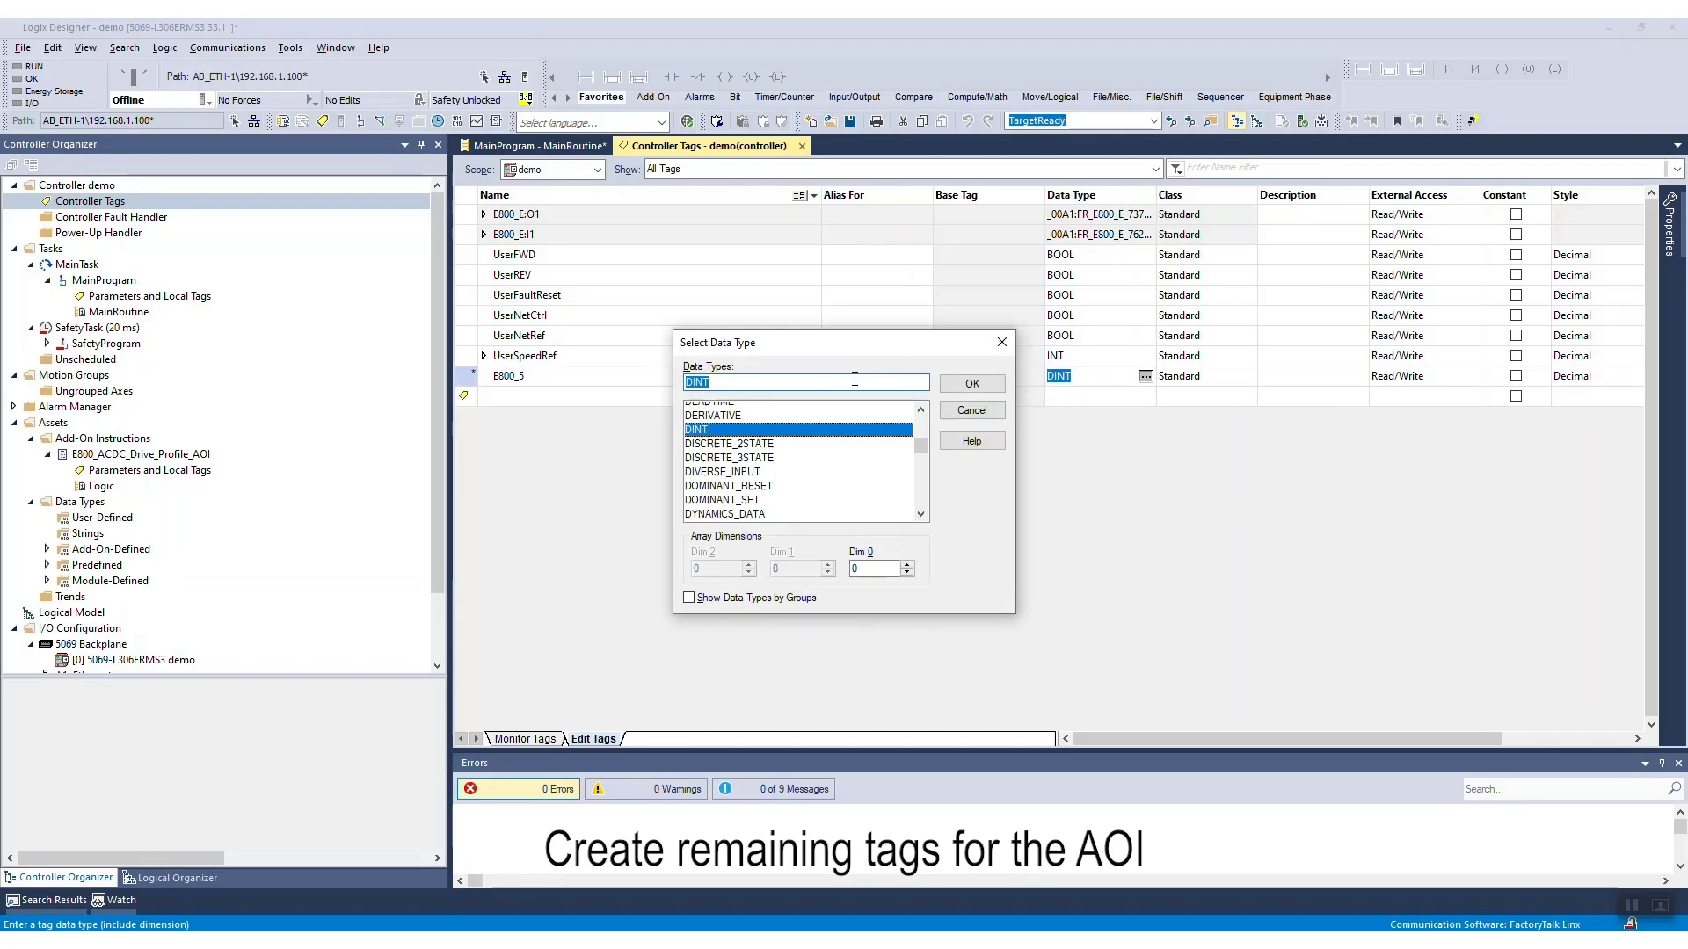
left_click(798, 508)
left_click(971, 384)
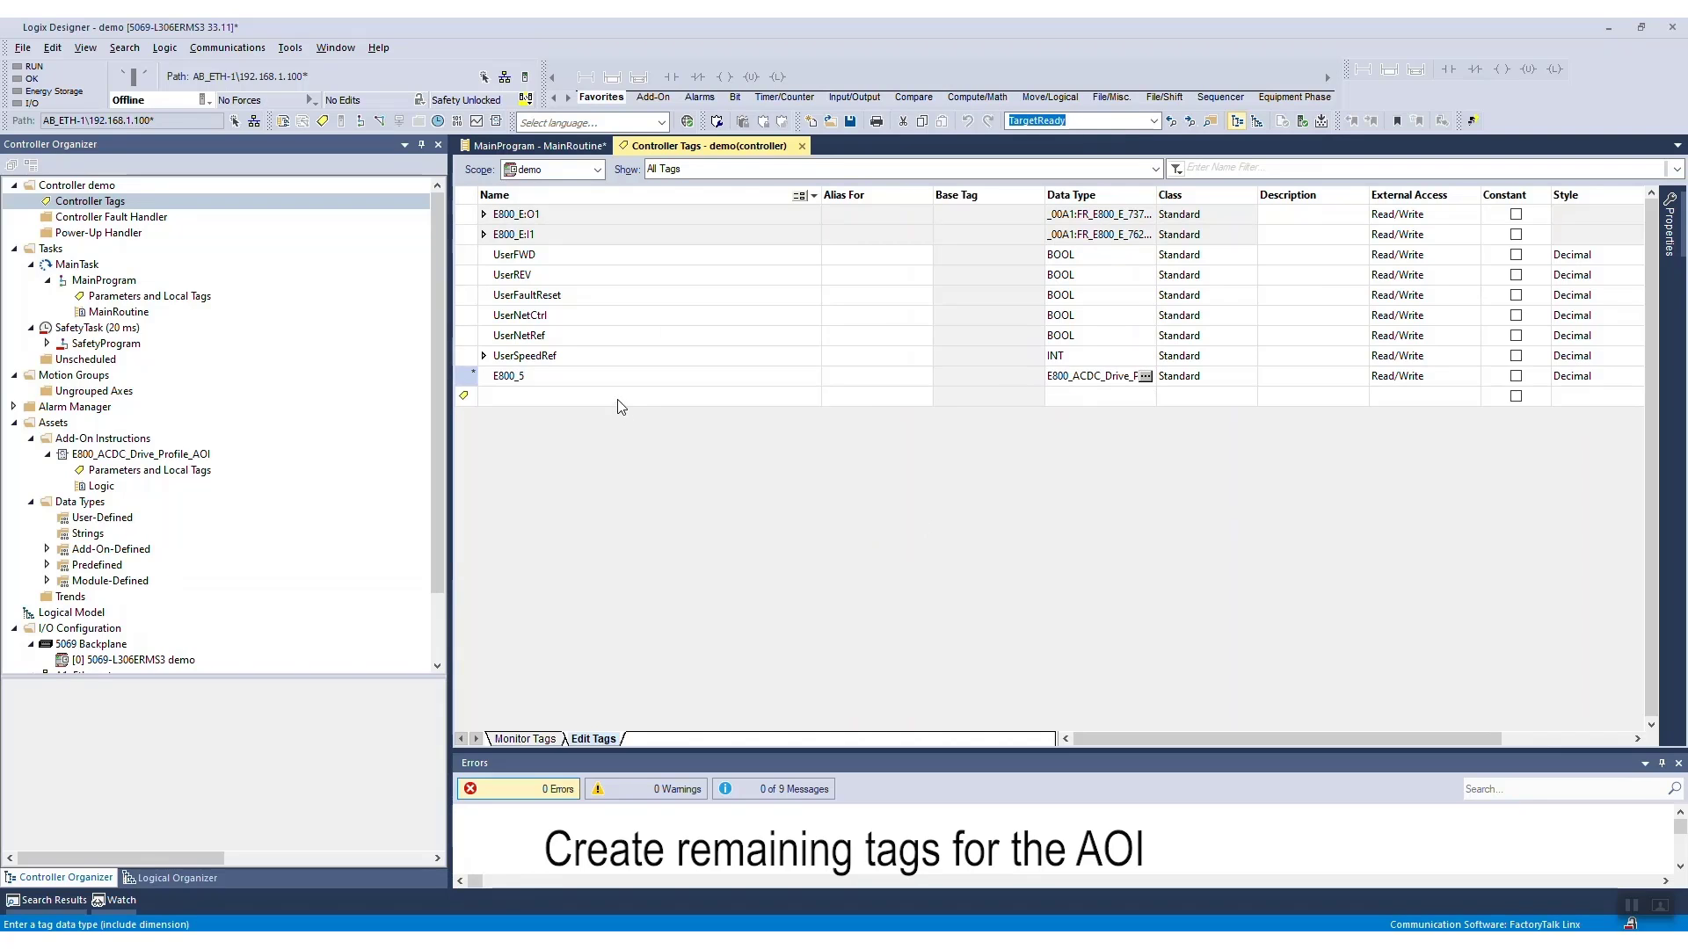
double_click(103, 313)
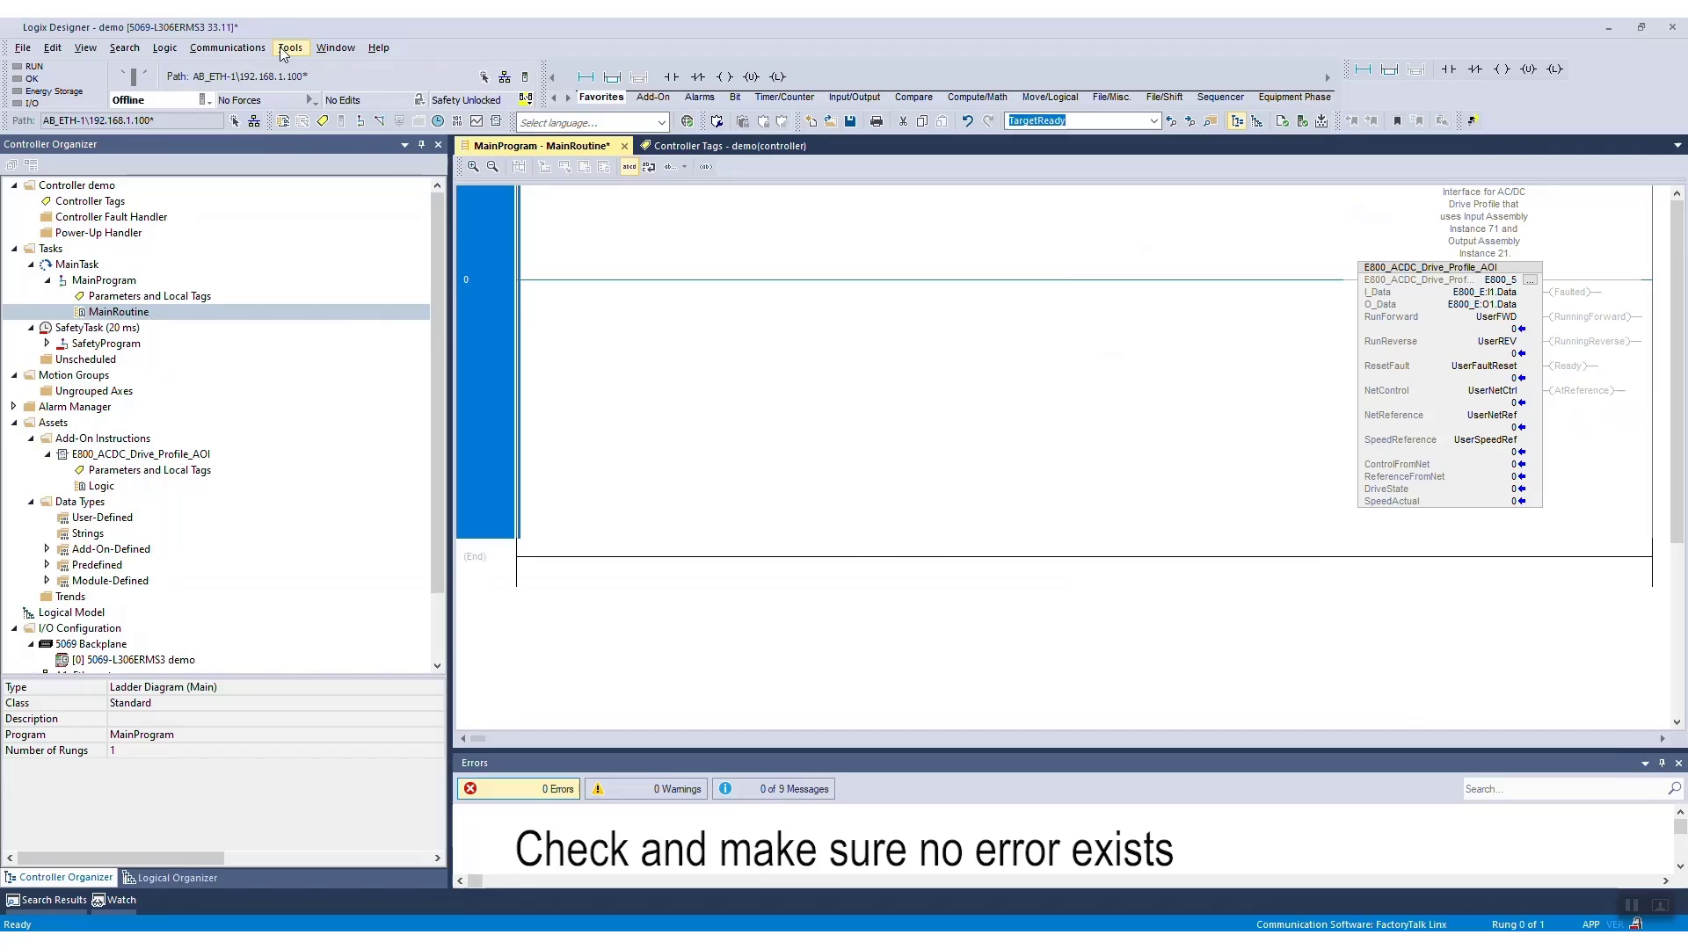
- Download the project to the controller from the Offline mode menu
left_click(203, 98)
left_click(230, 155)
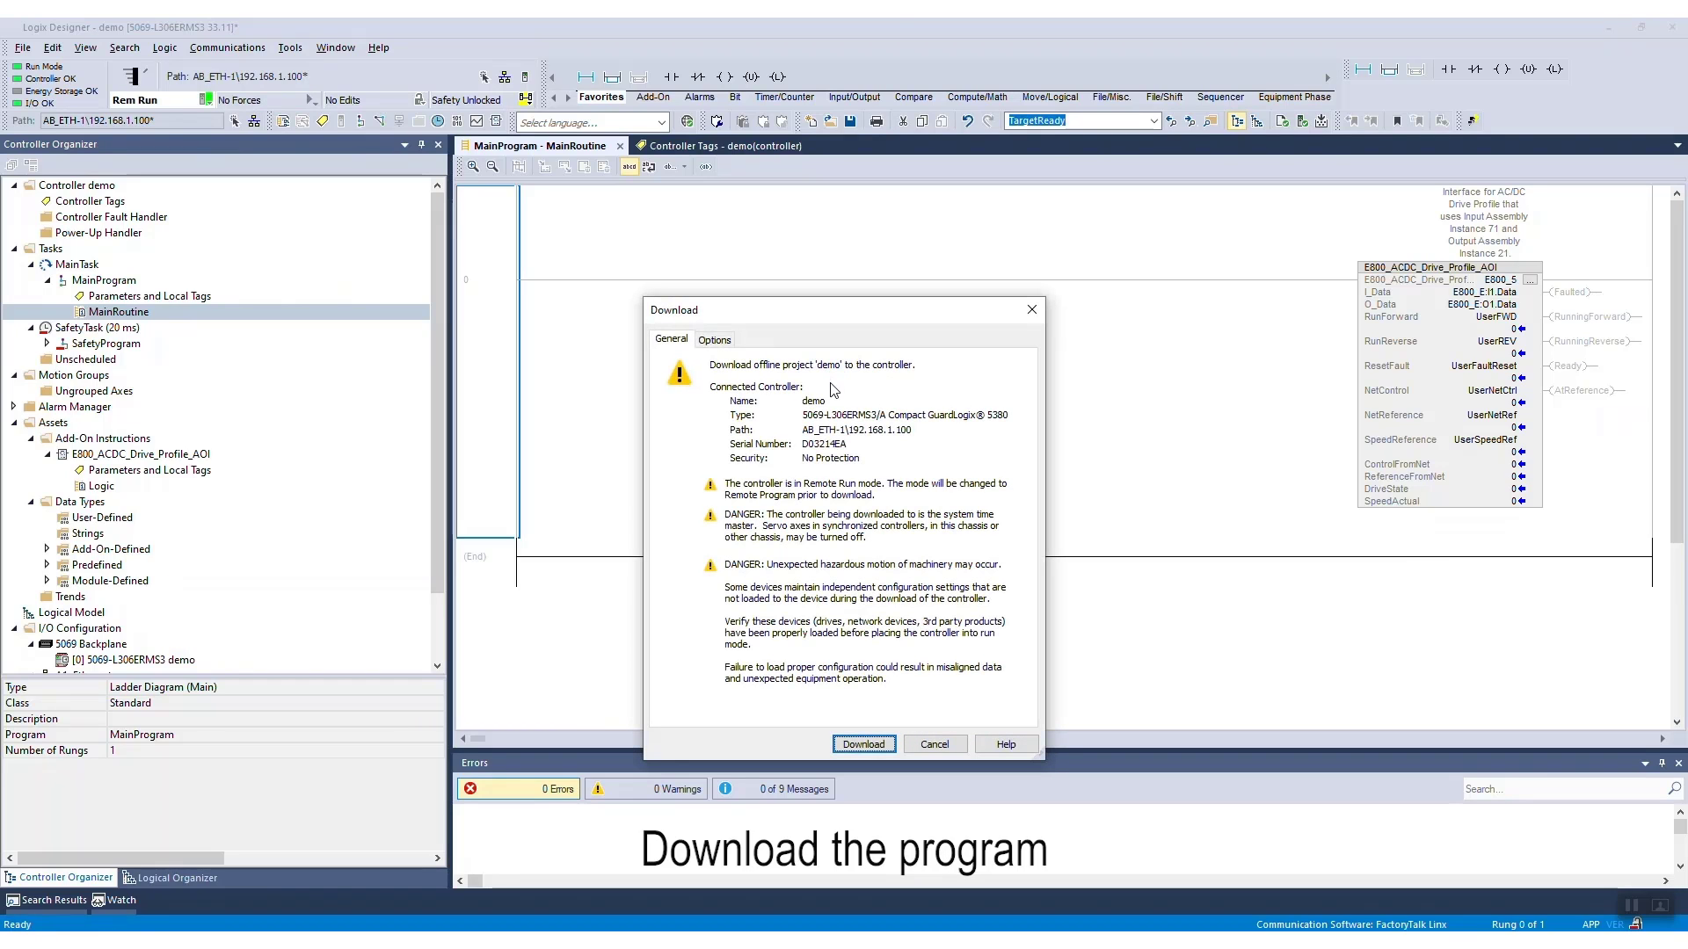
left_click(860, 743)
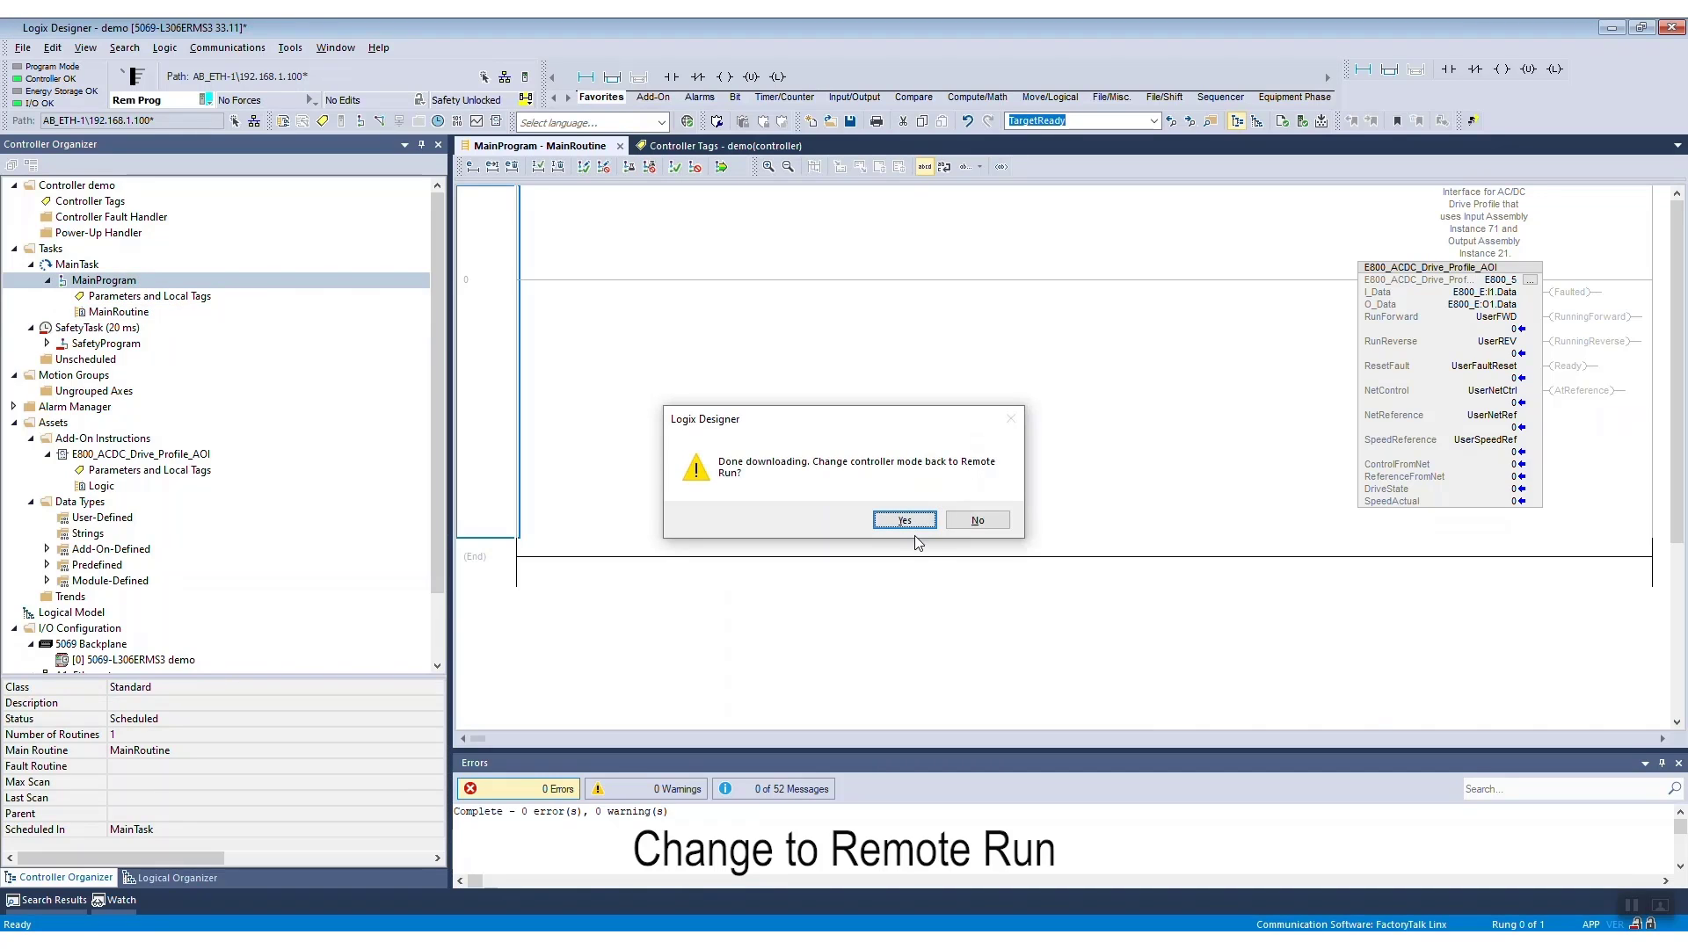
- Return the controller to Remote Run and set ResetFault to 1 to clear the drive fault
left_click(905, 520)
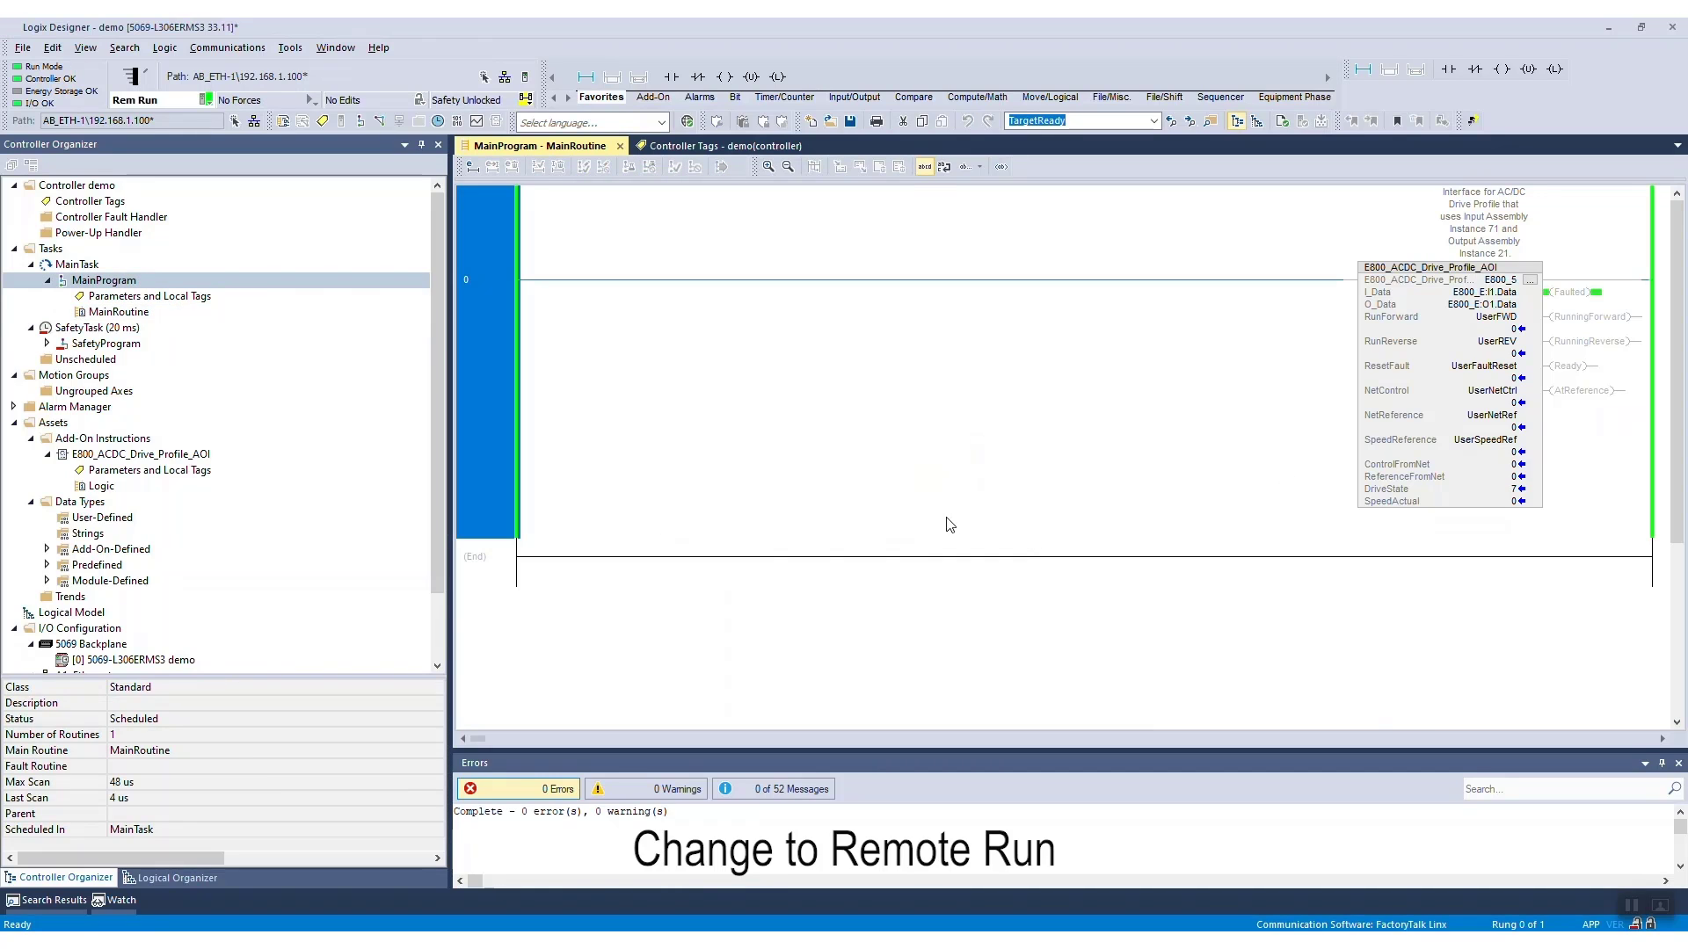
double_click(1505, 380)
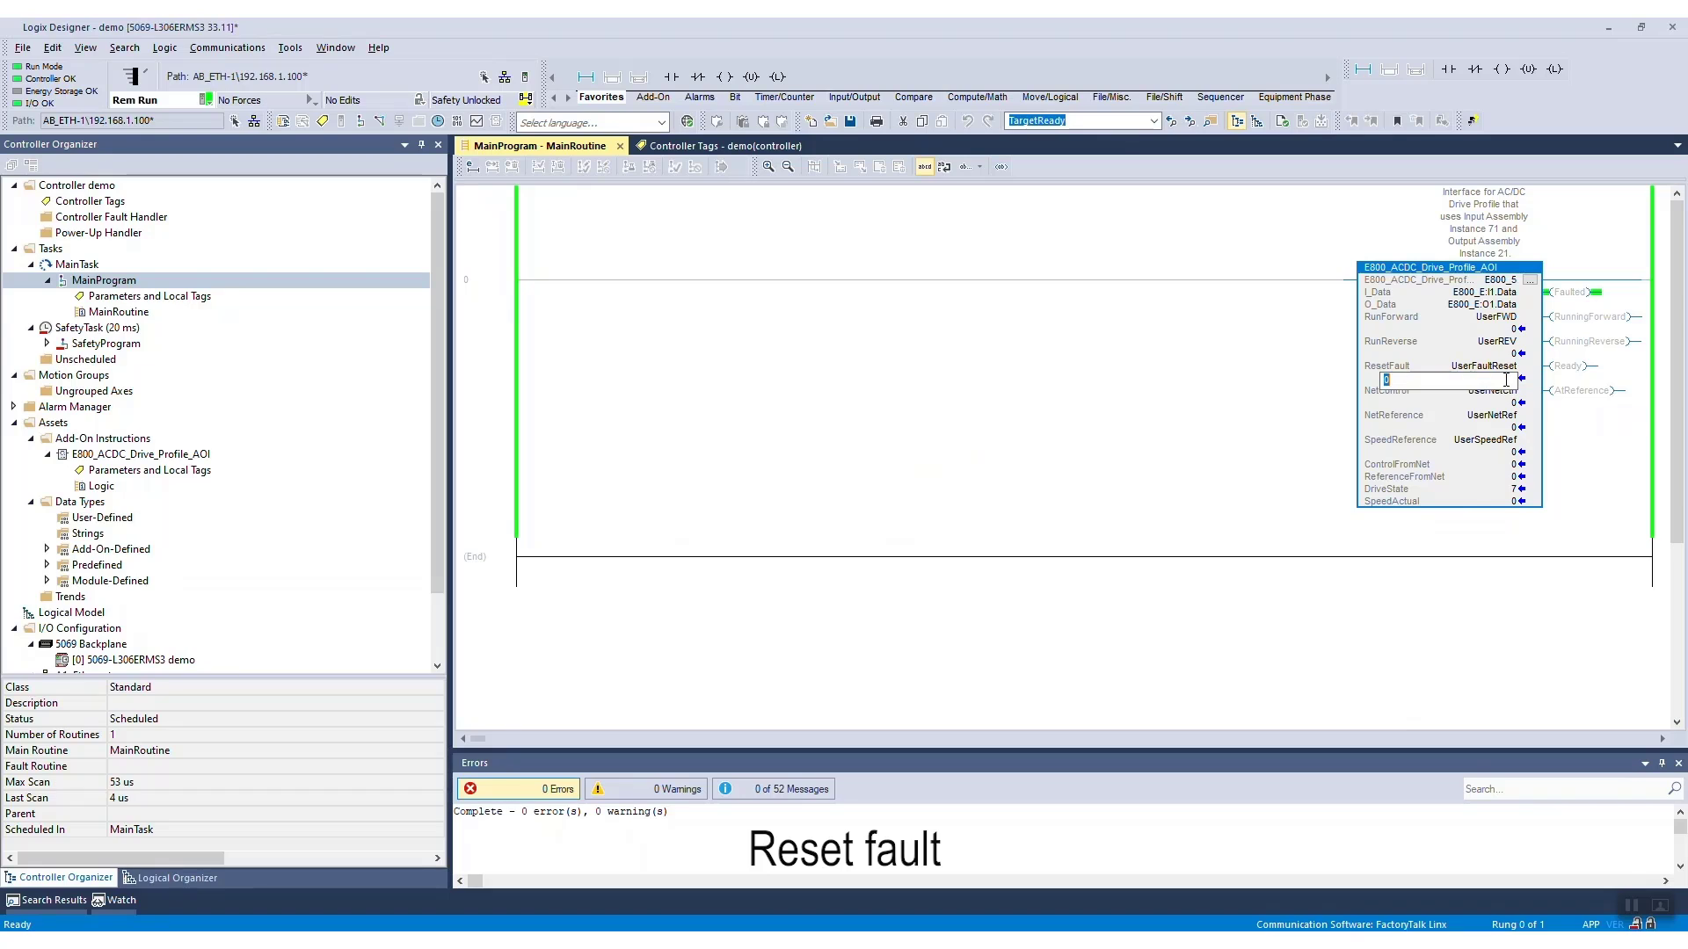
type("1")
key("Return")
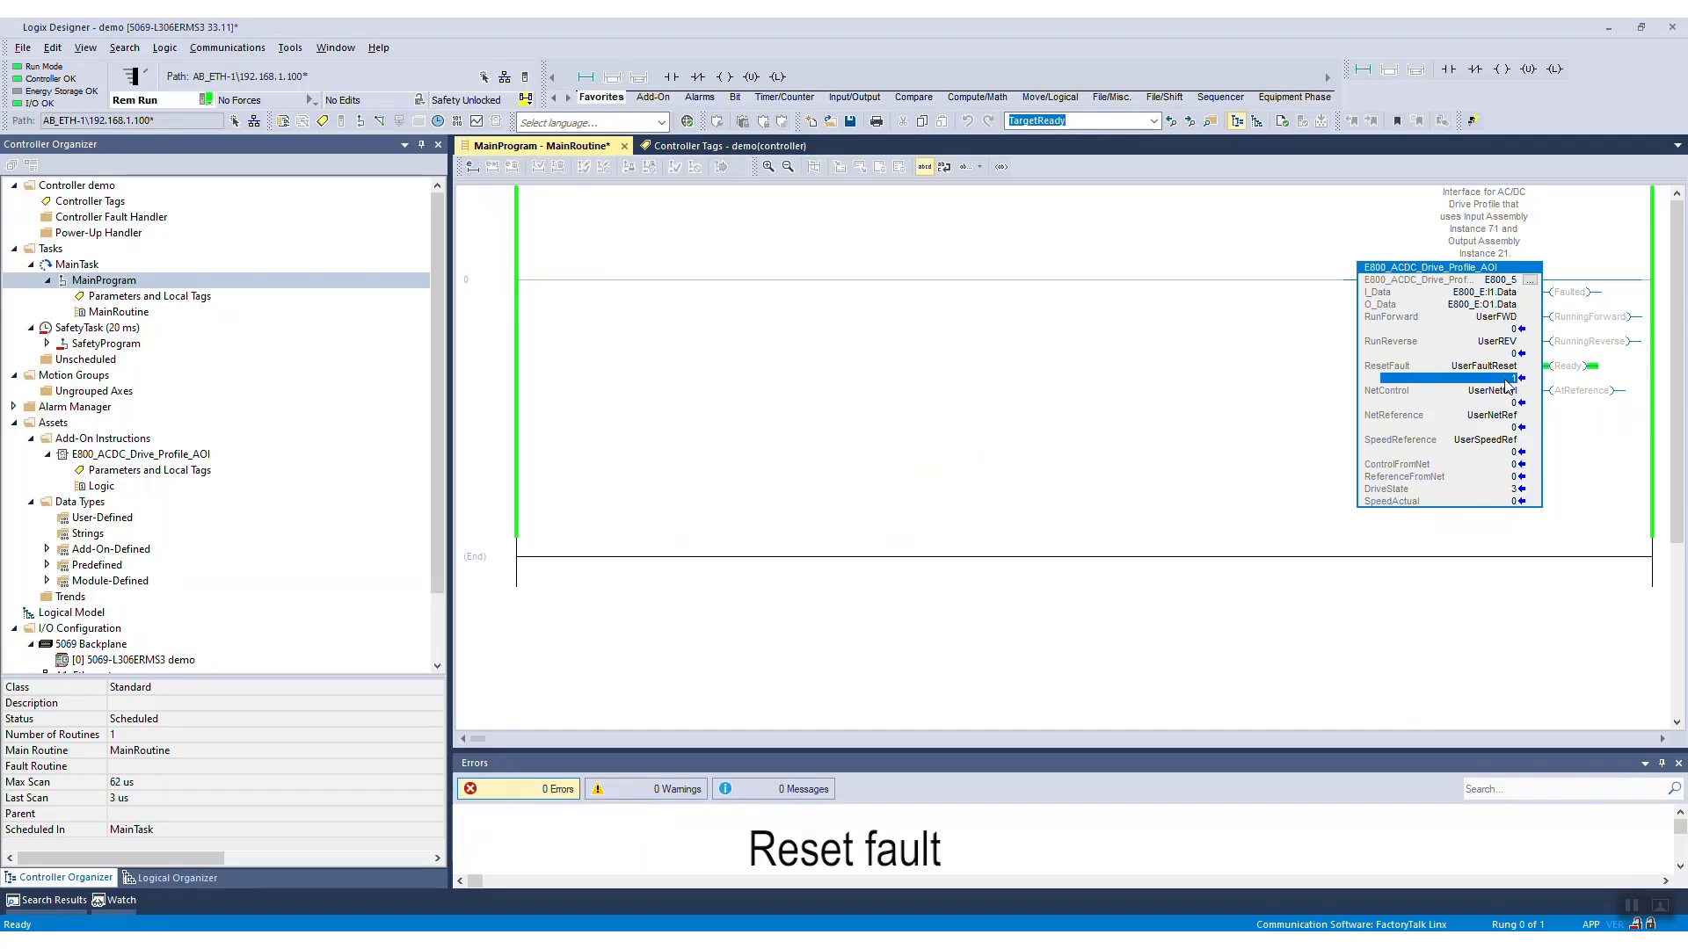
- Set NetControl and NetReference to 1 to enable network control and speed reference
left_click(1487, 391)
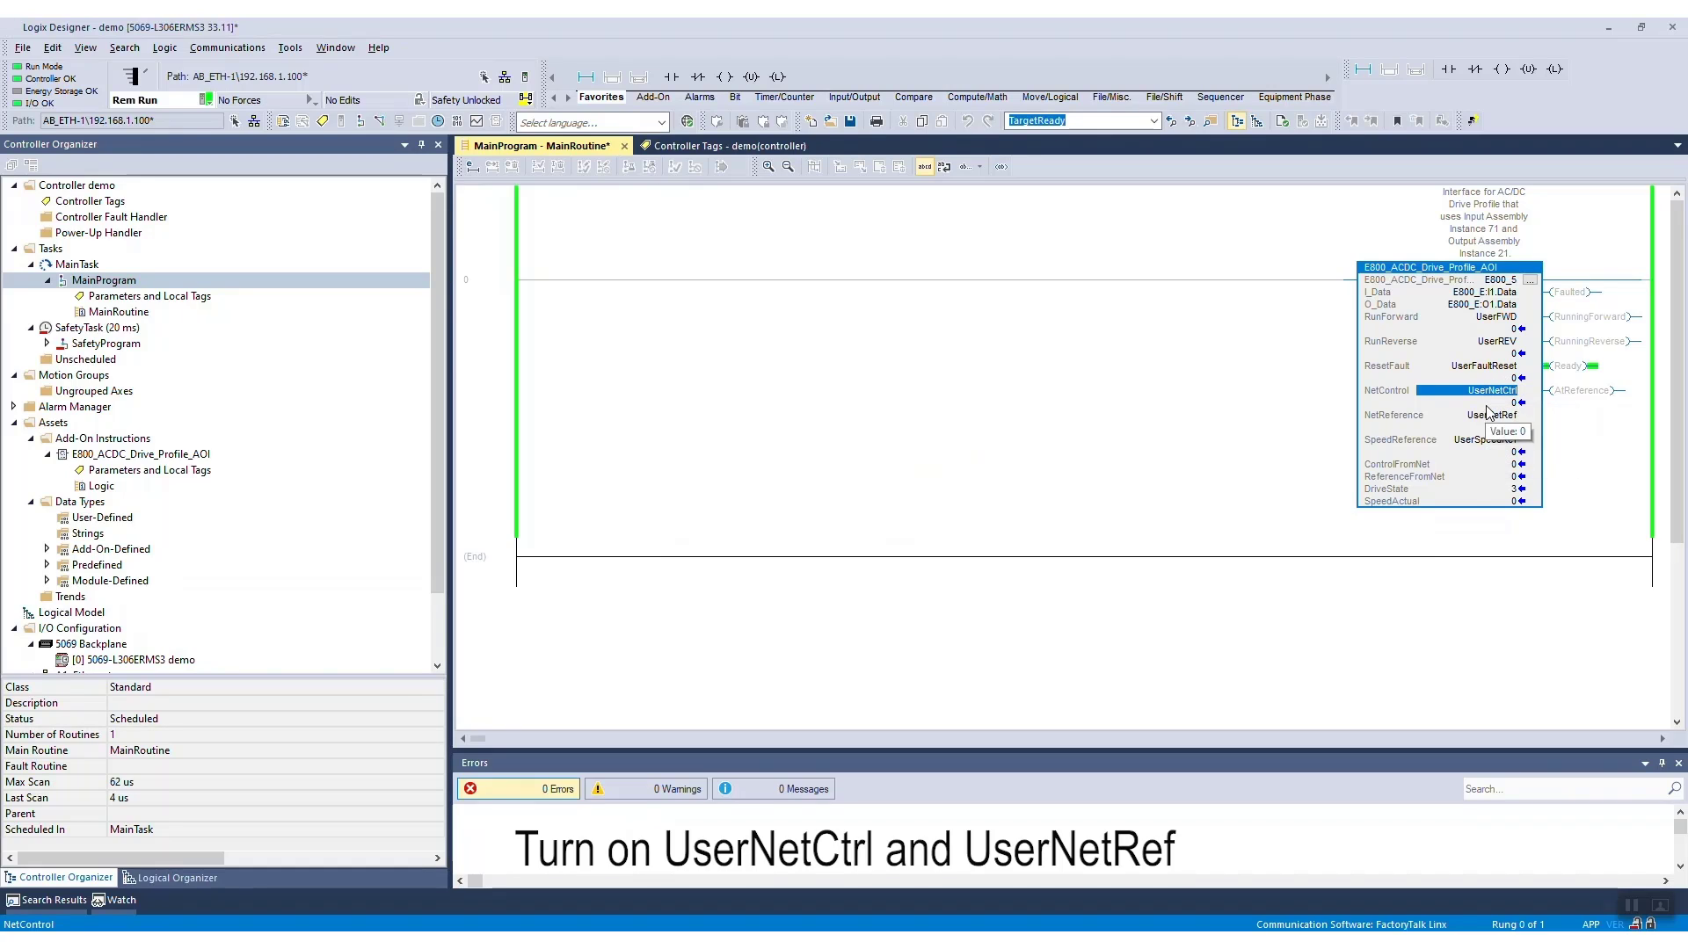
double_click(1494, 402)
type("1")
key("Return")
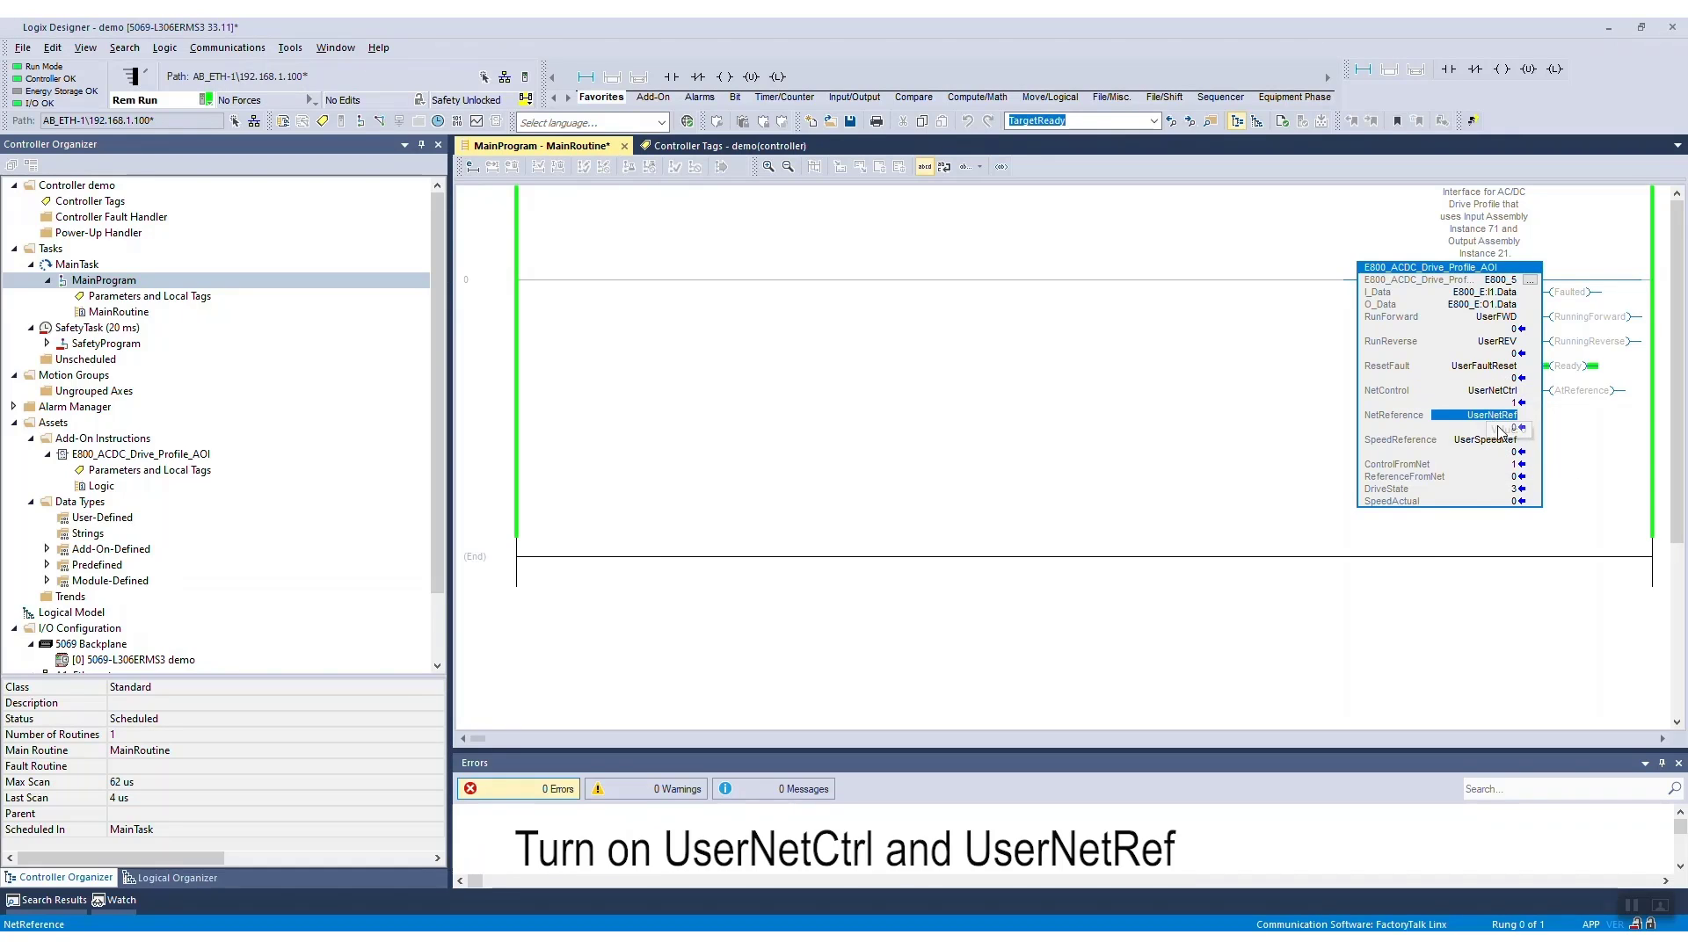
double_click(1495, 428)
type("1")
key("Return")
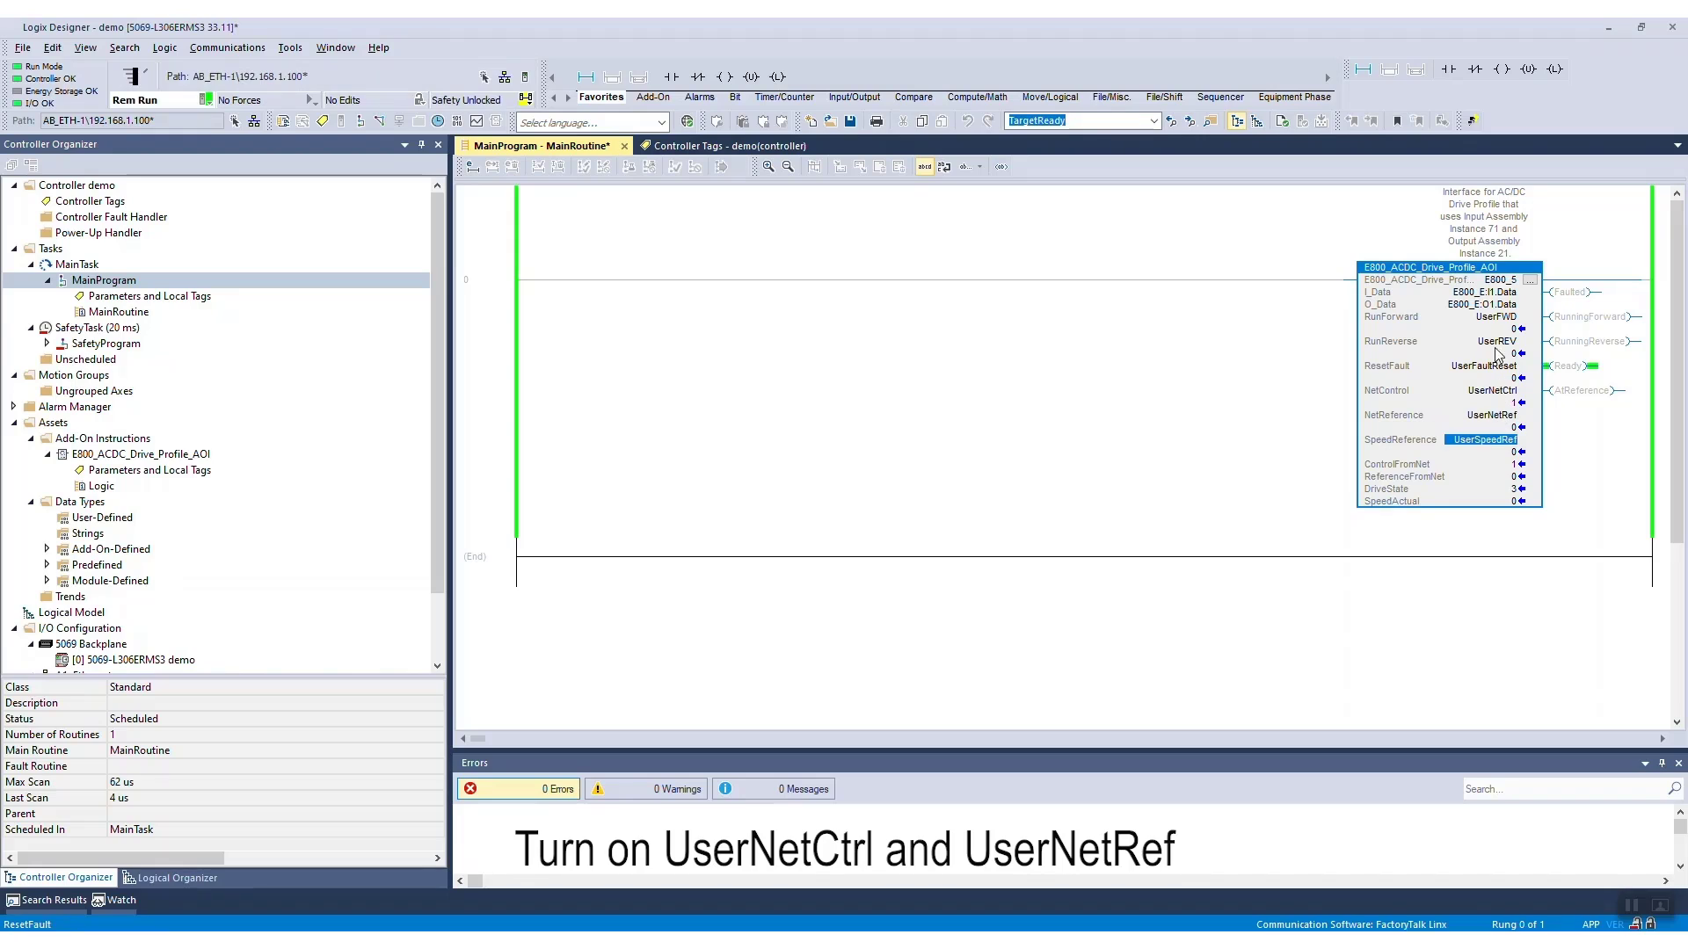
- Set the speed reference to 1234 and run the drive forward, then switch RunForward back to 0
double_click(1494, 452)
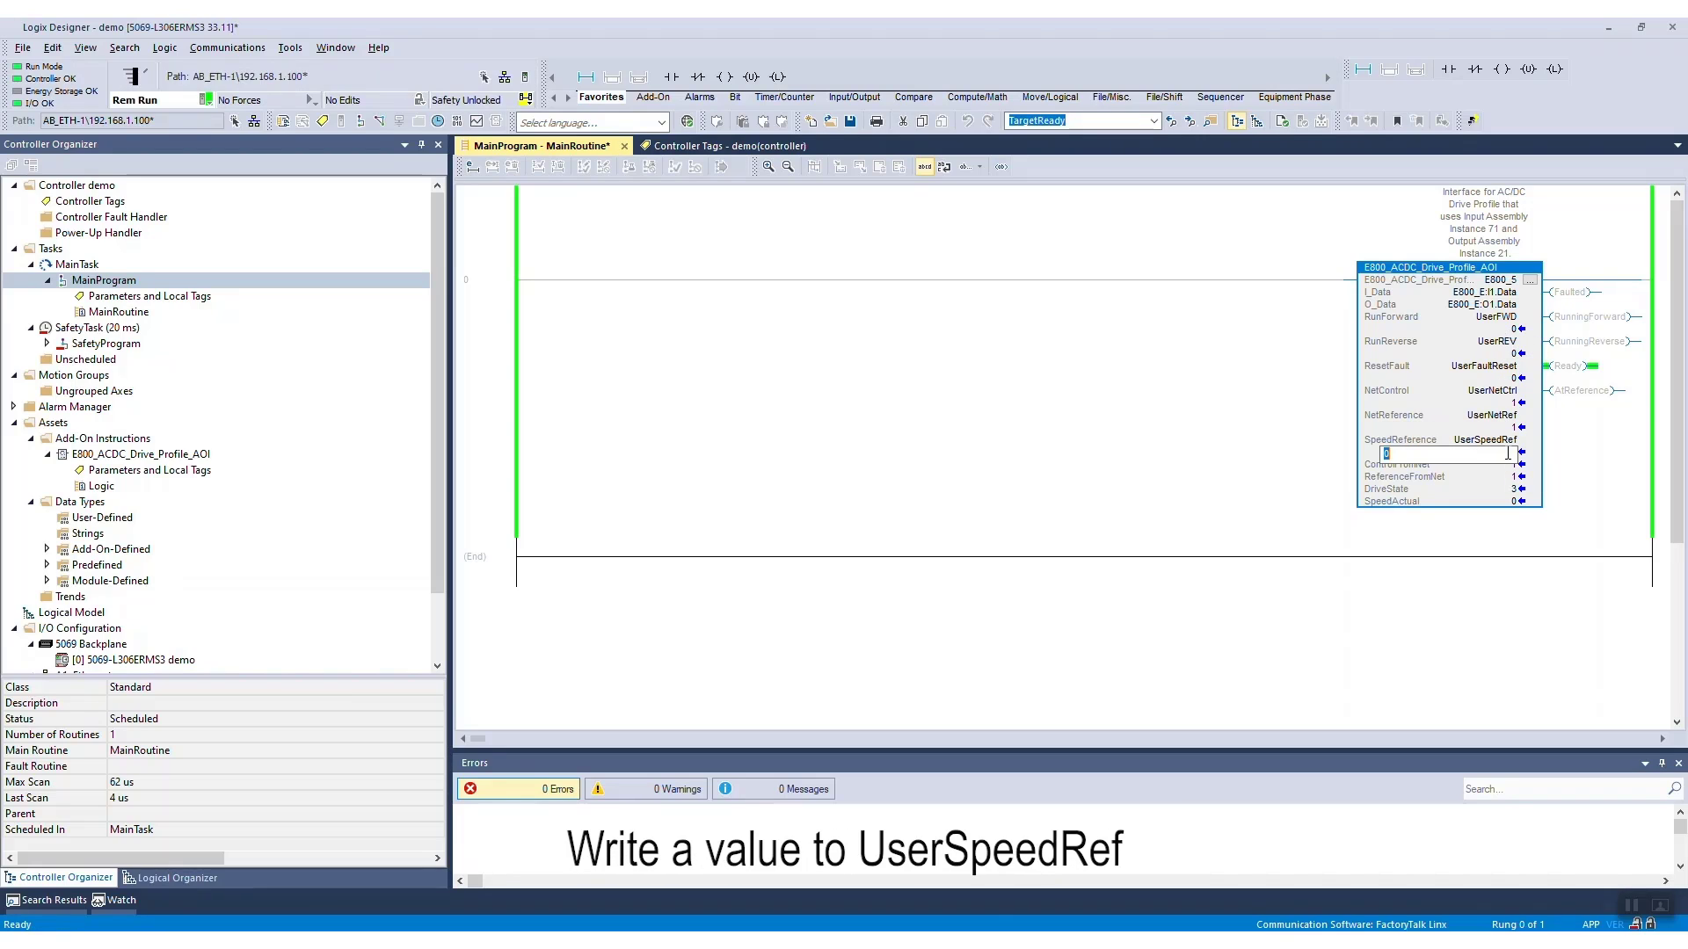
type("1234")
key("Return")
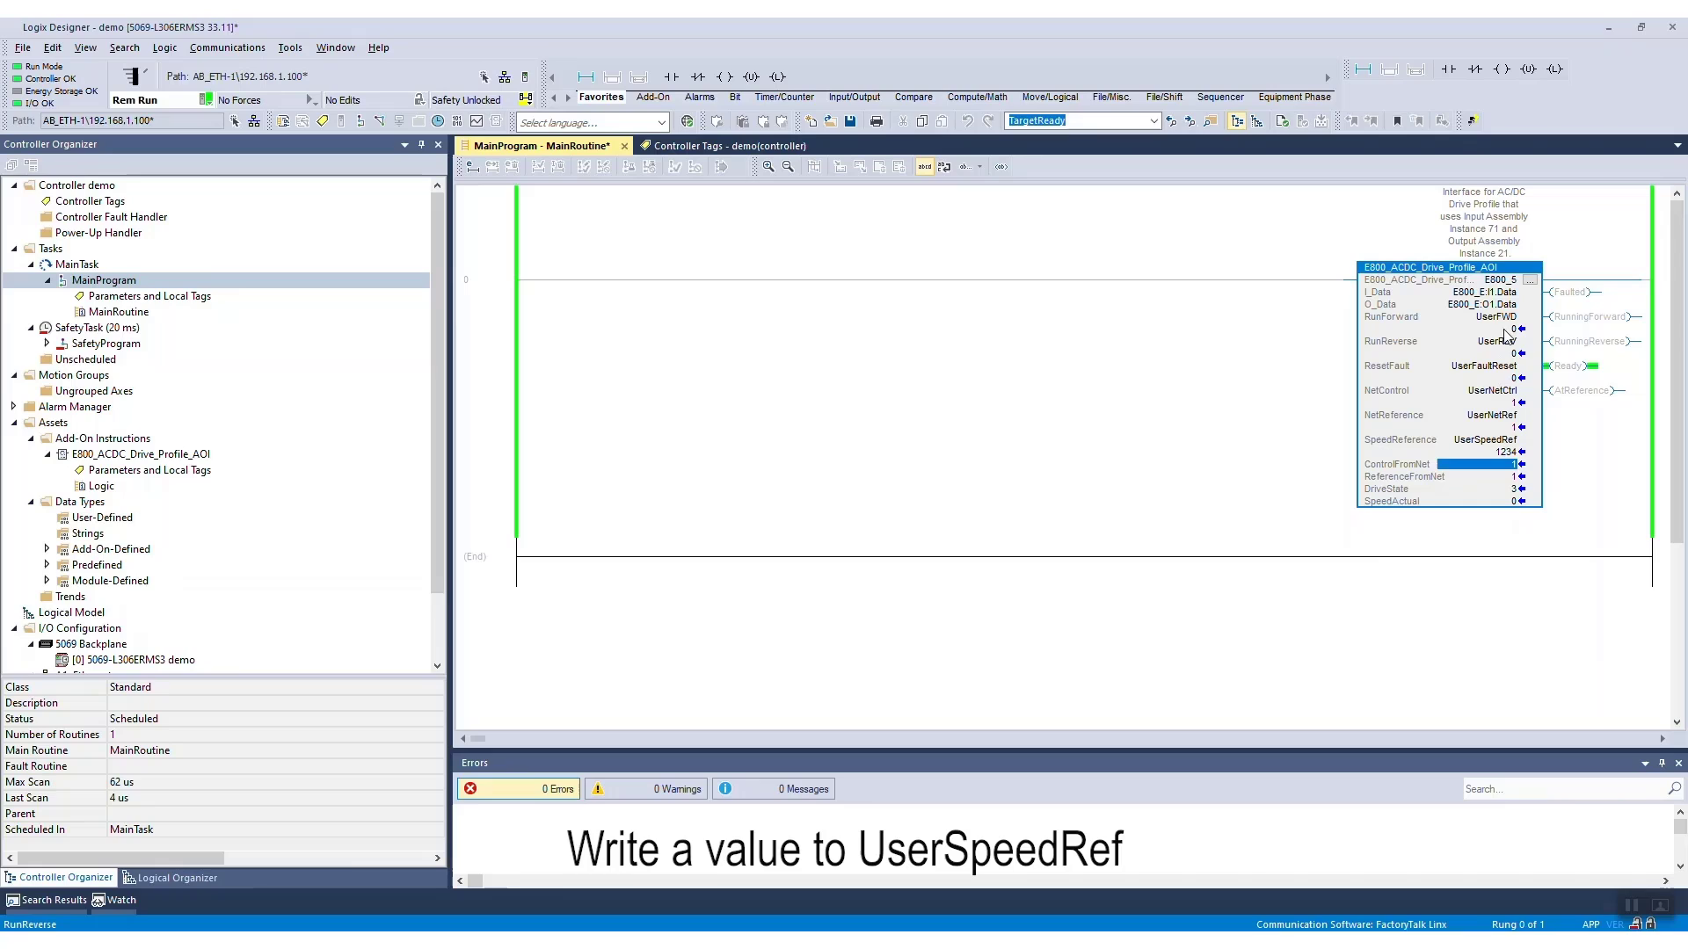
double_click(1504, 330)
type("1")
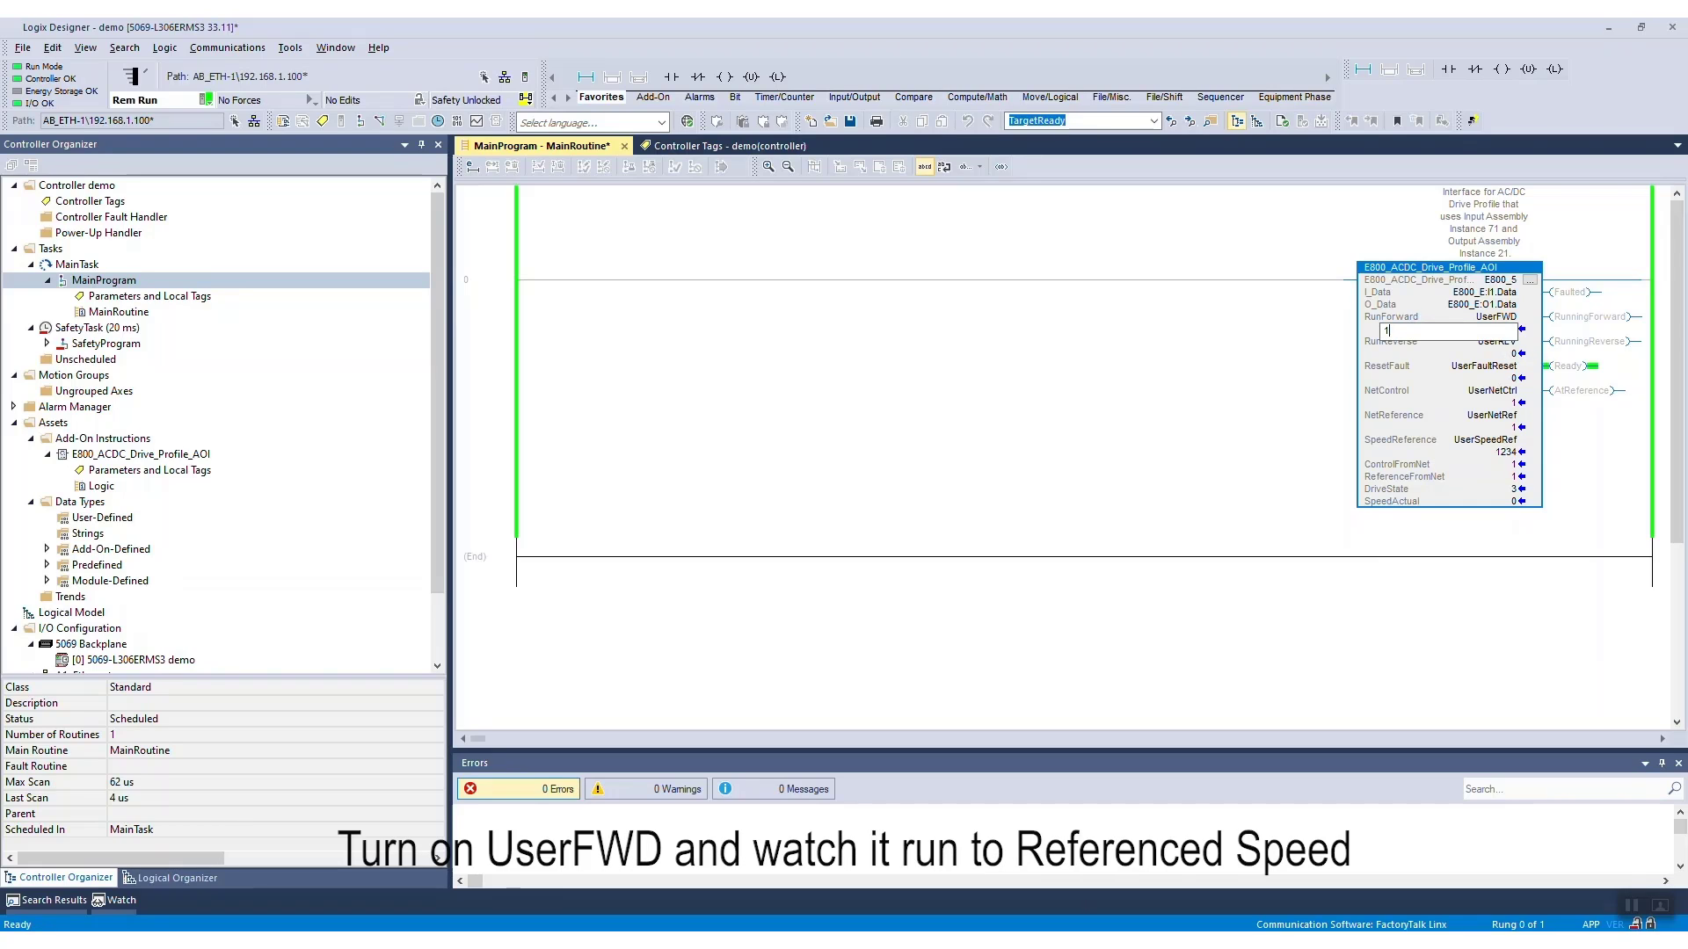
key("Return")
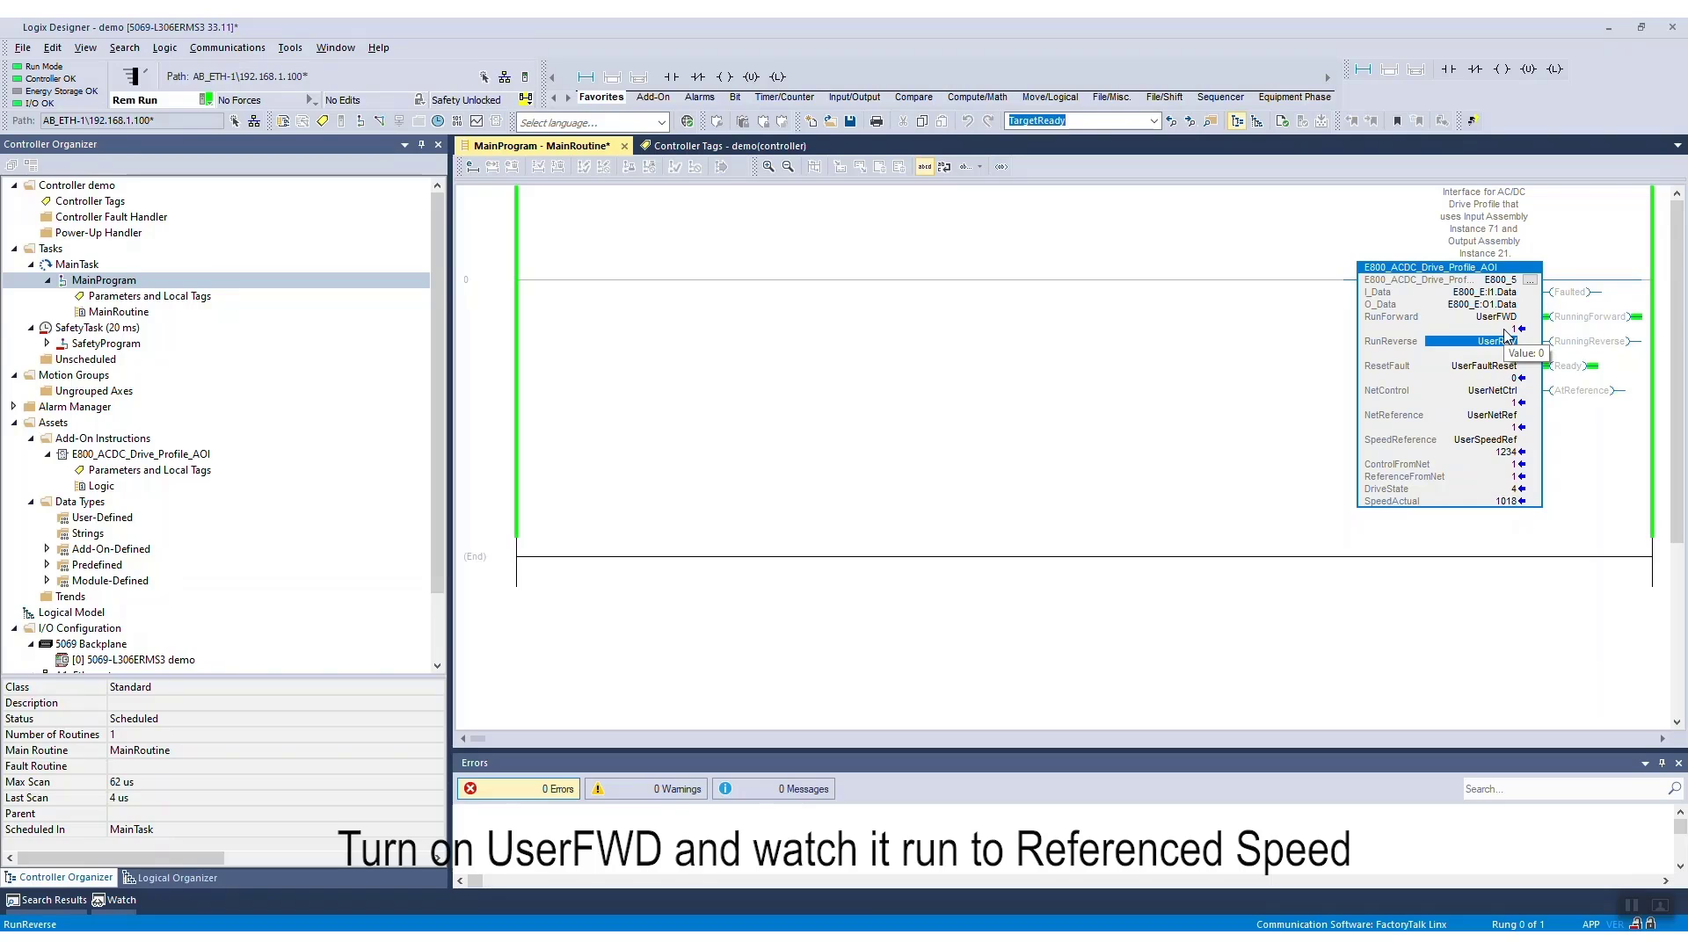
double_click(1504, 331)
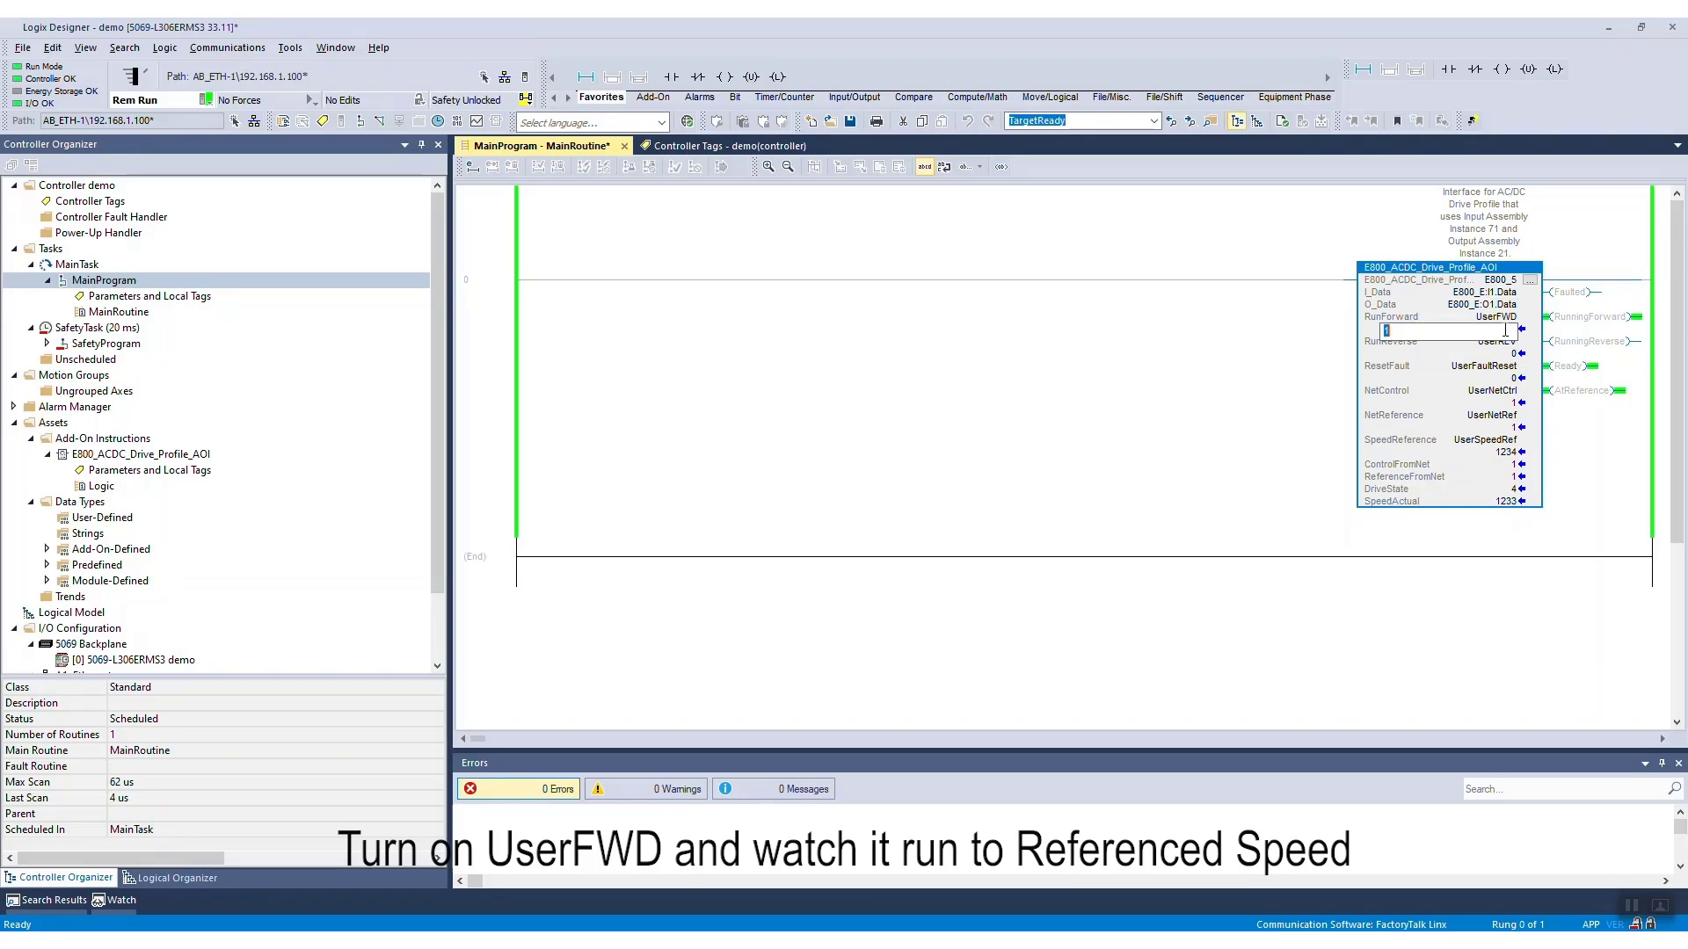
key("Return")
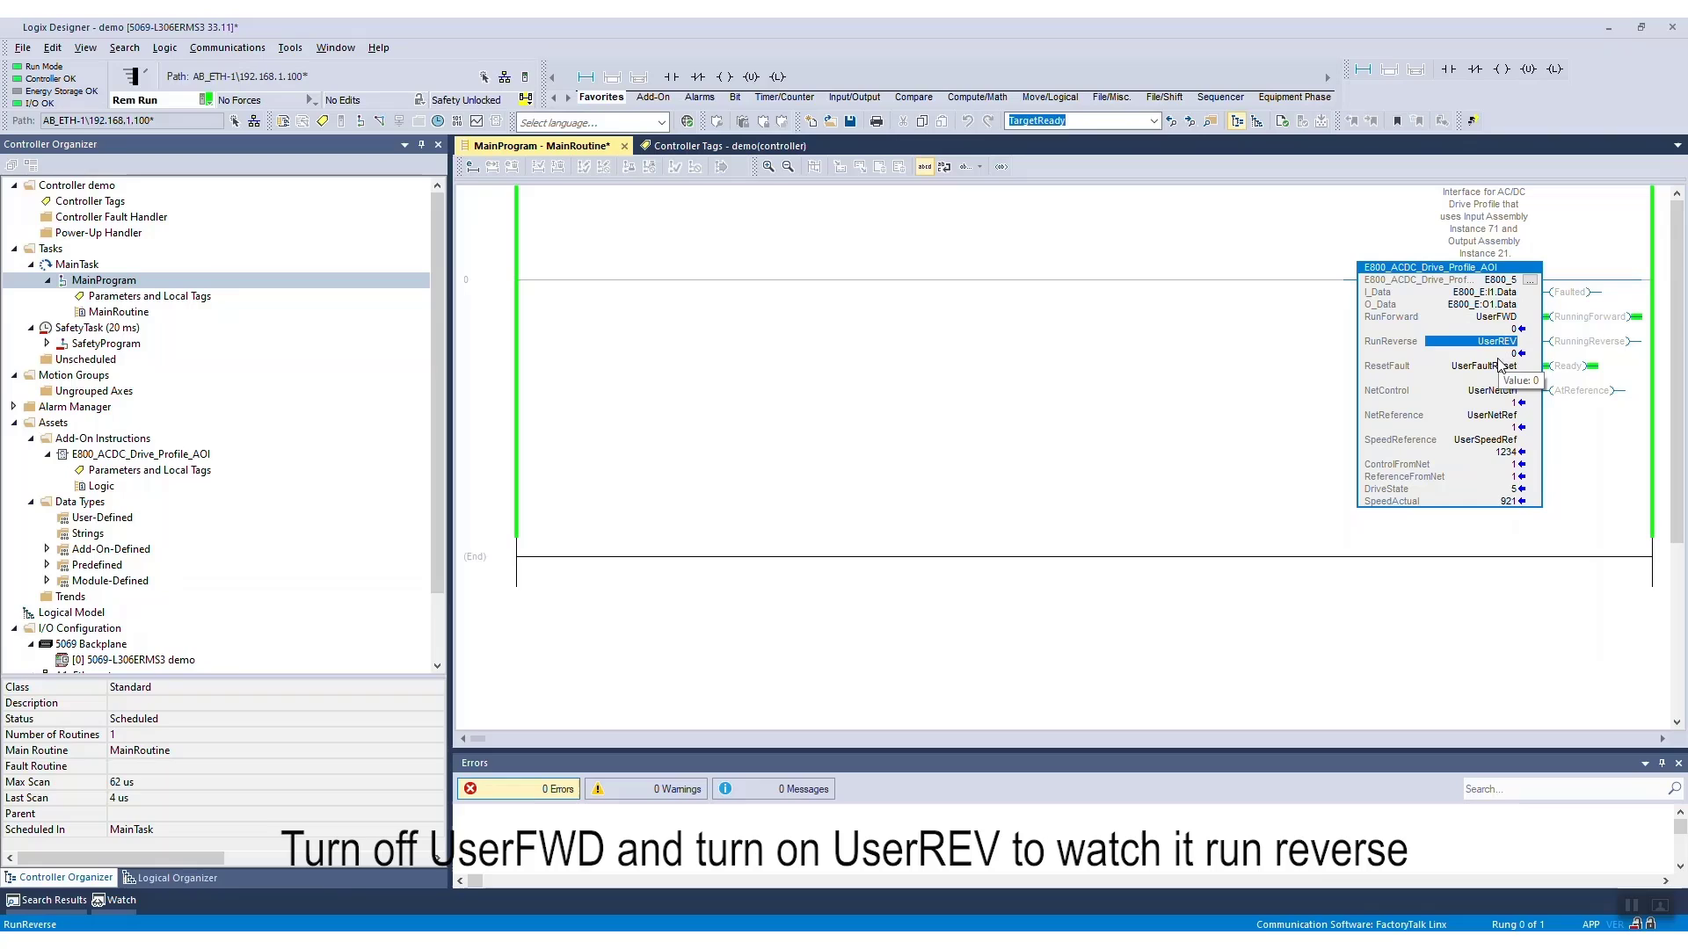
- Run the drive in reverse, then set RunReverse back to 0
double_click(1499, 355)
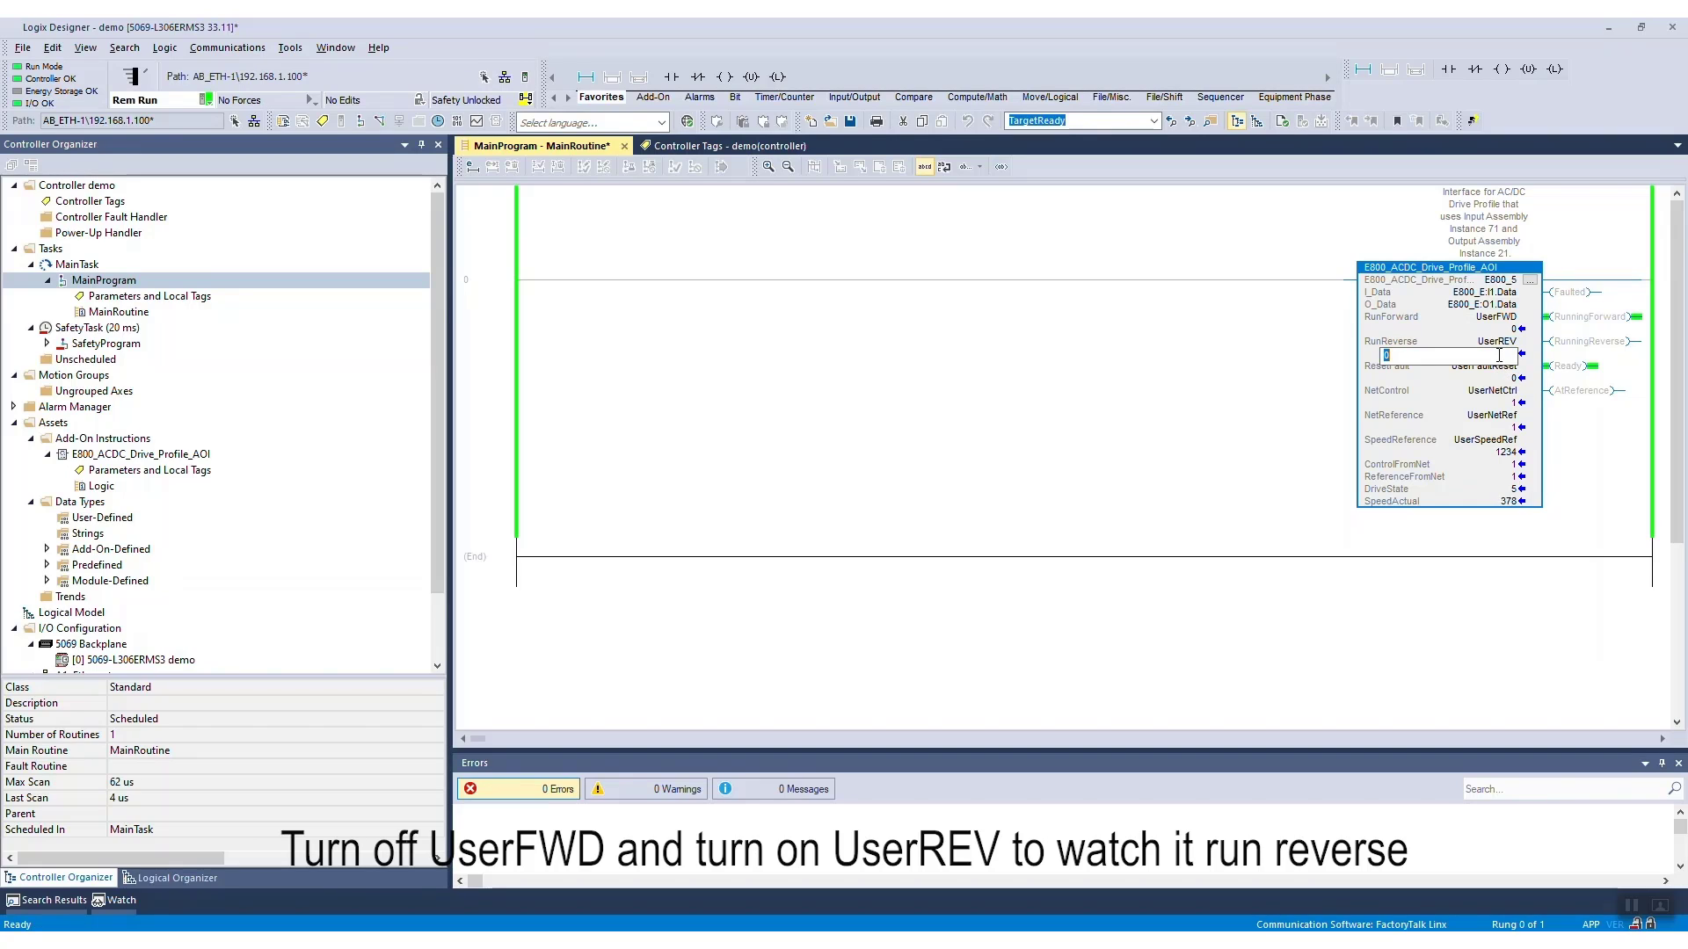
key("Return")
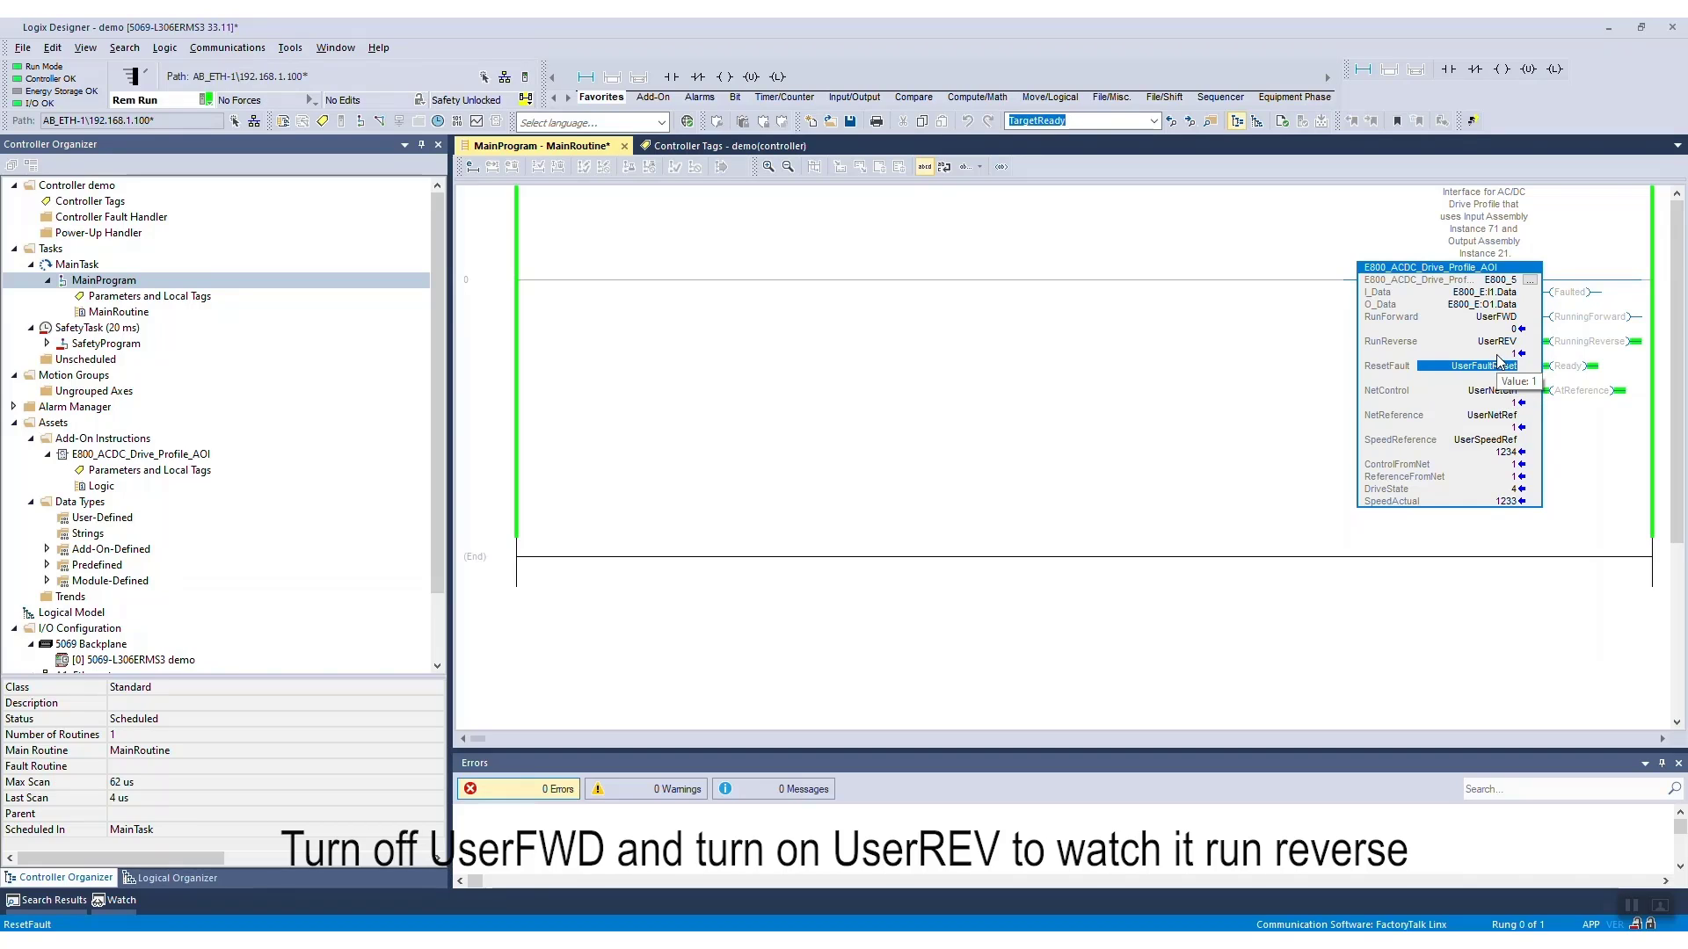
double_click(1500, 355)
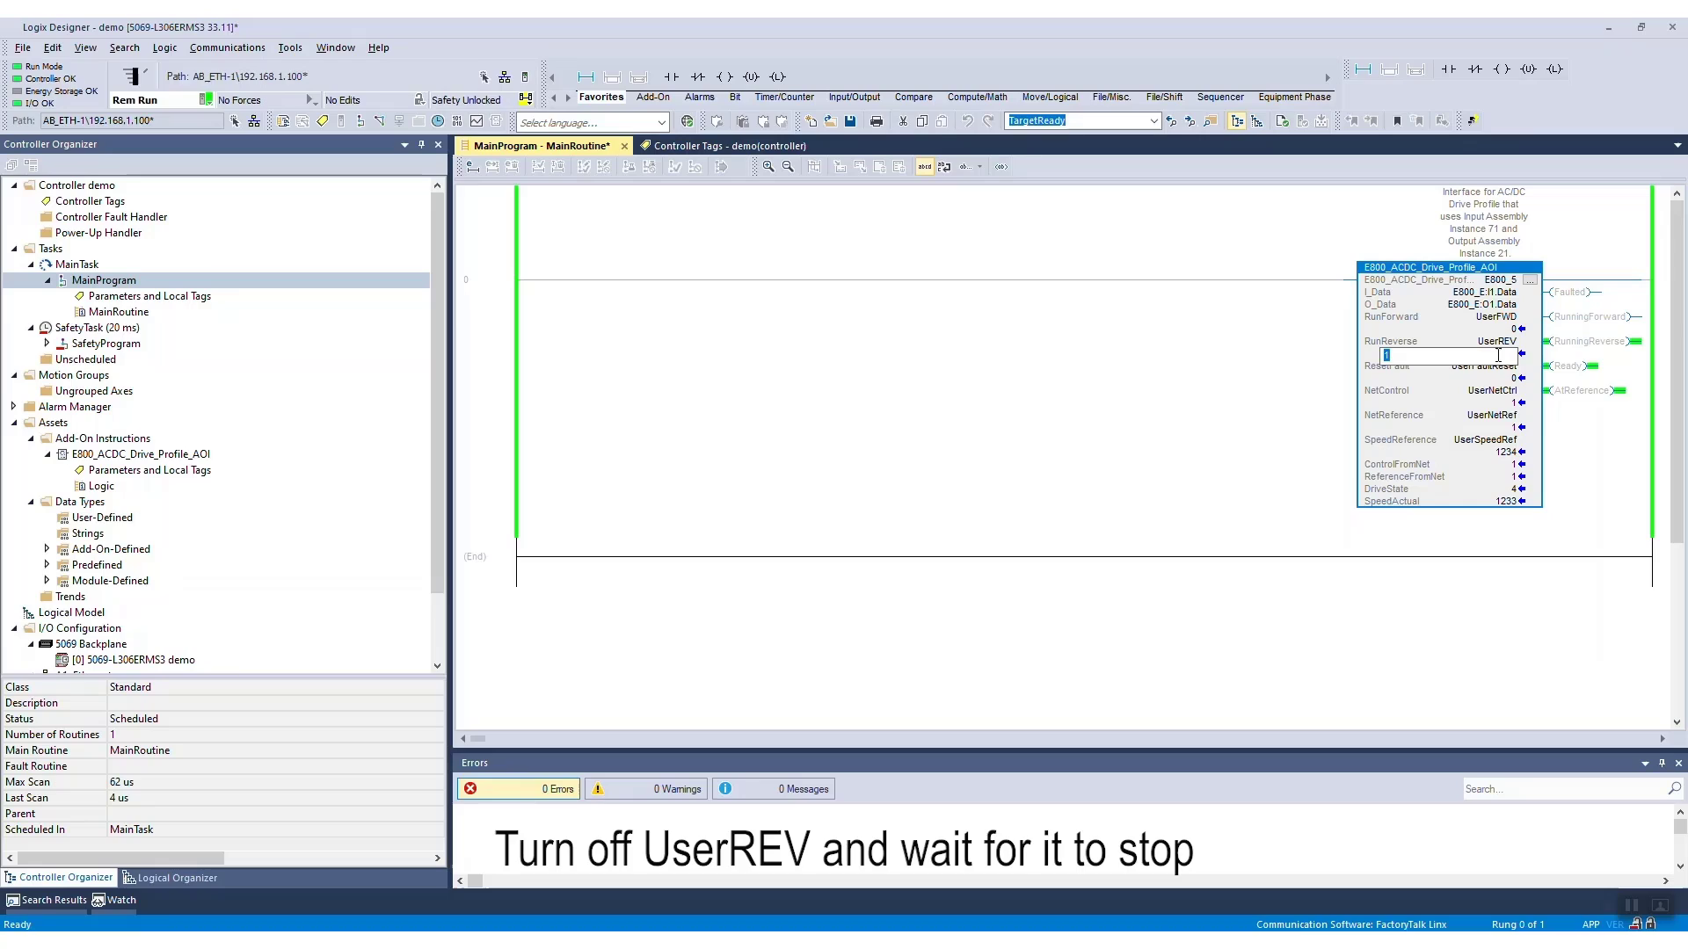
type("0")
key("Return")
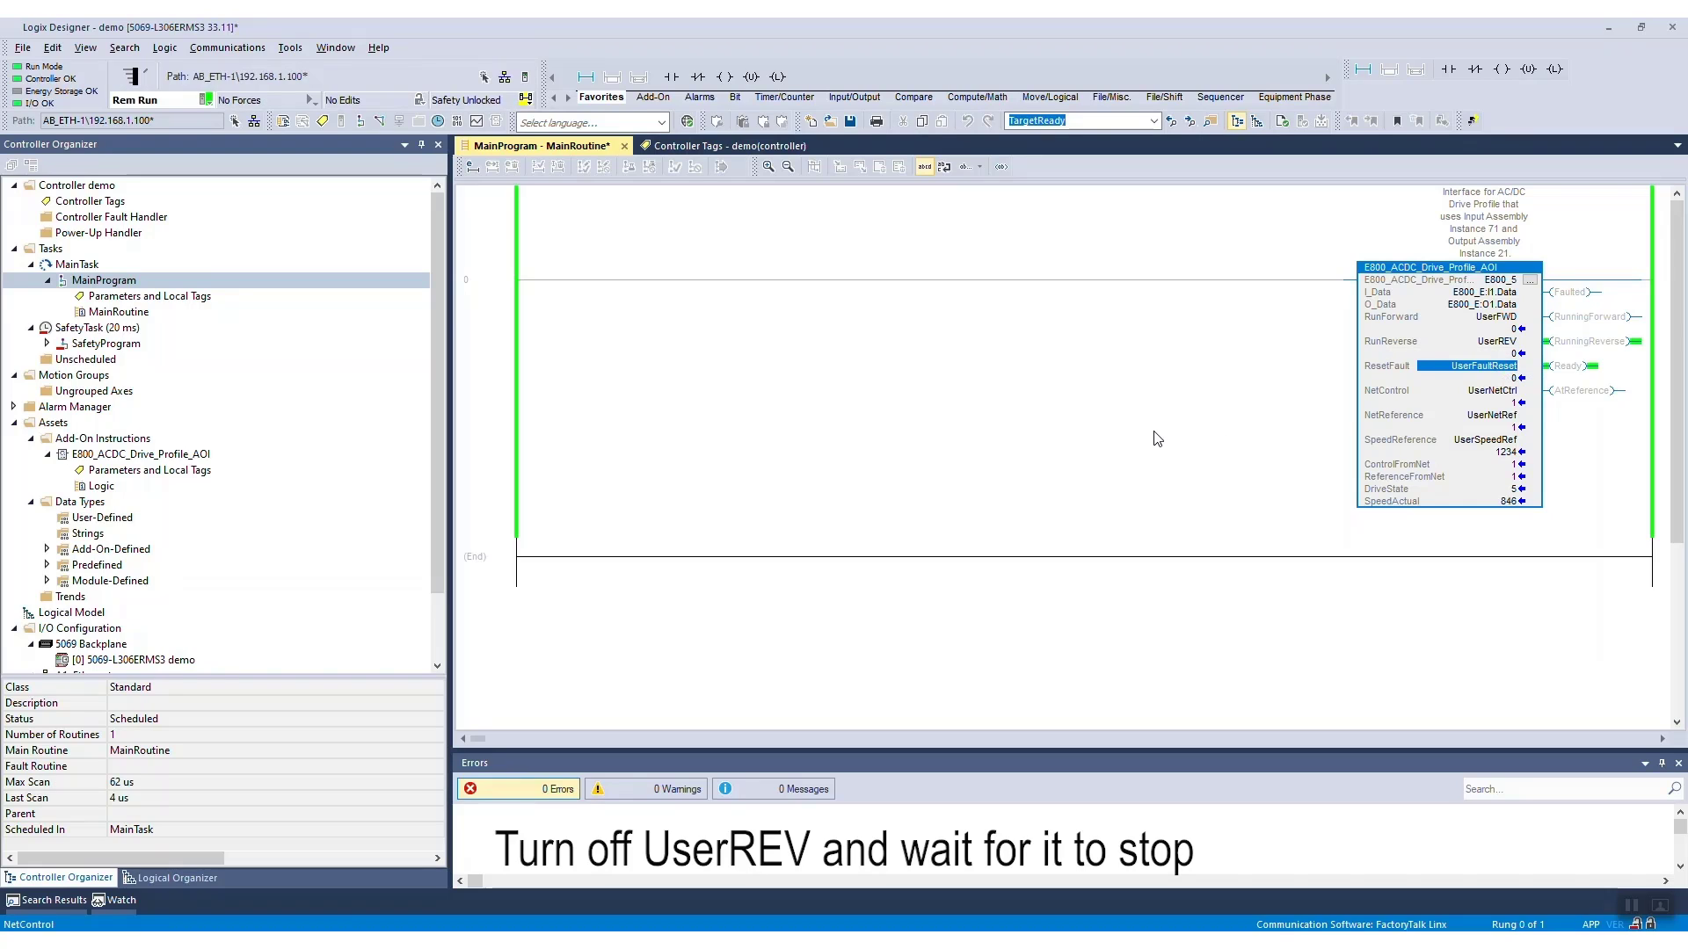